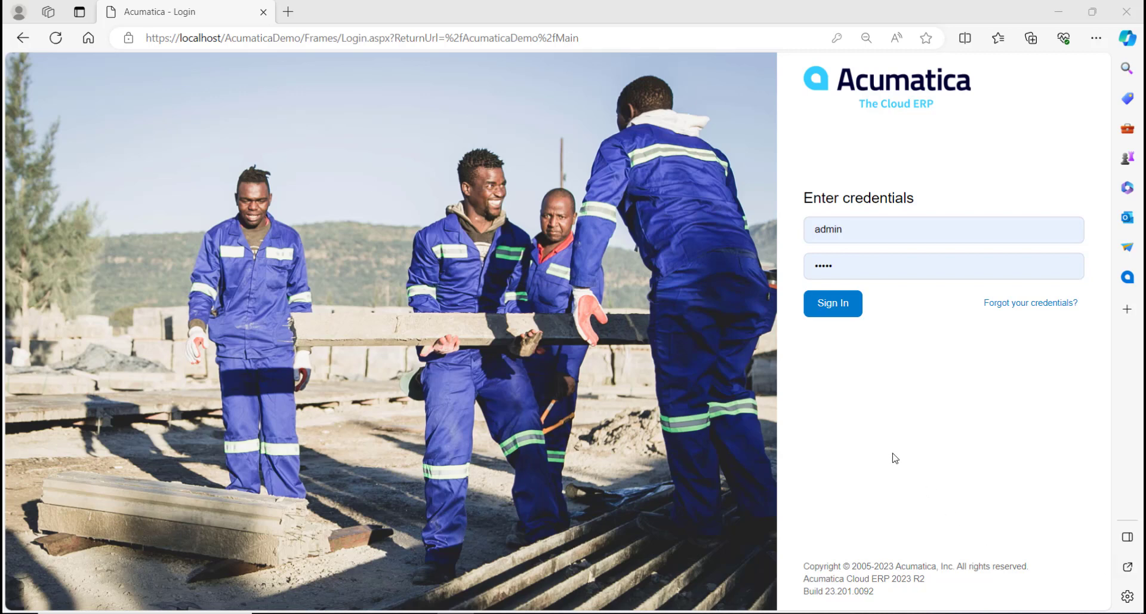
# Step: Sign in to the Acumatica demo company as admin
pyautogui.click(836, 307)
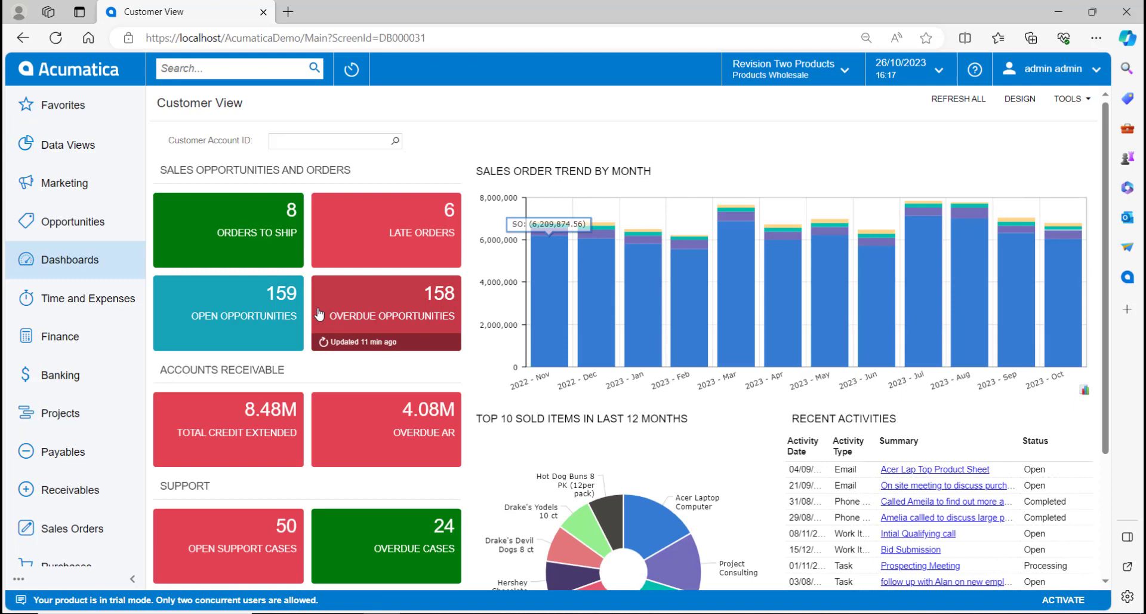
# Step: Open project CSTRQTY – Heather Glen Phase I and show its tasks
pyautogui.click(62, 413)
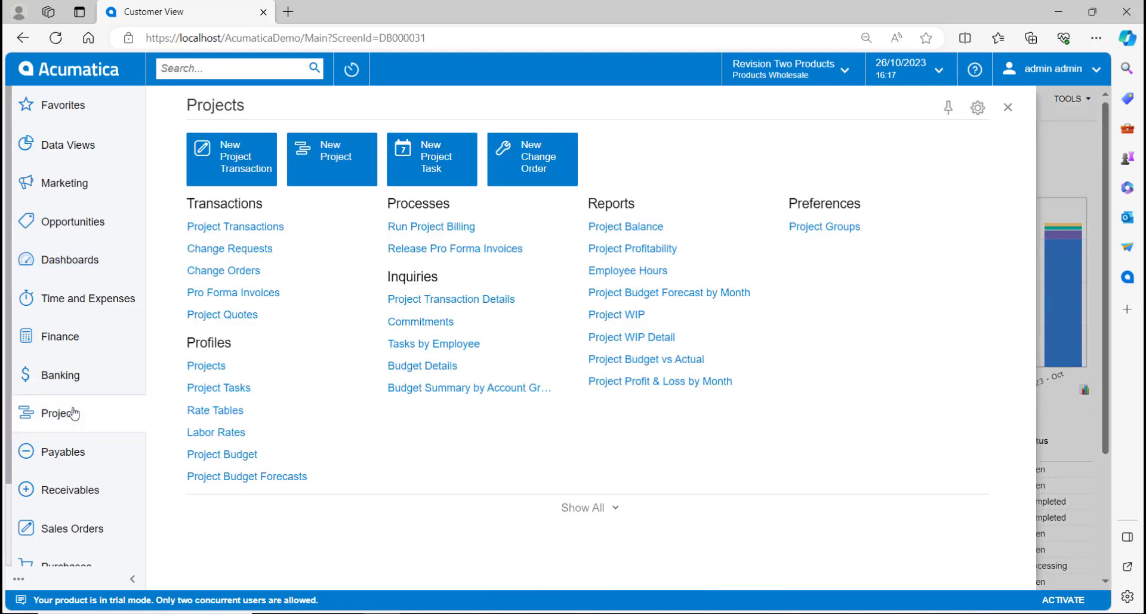
pyautogui.click(209, 367)
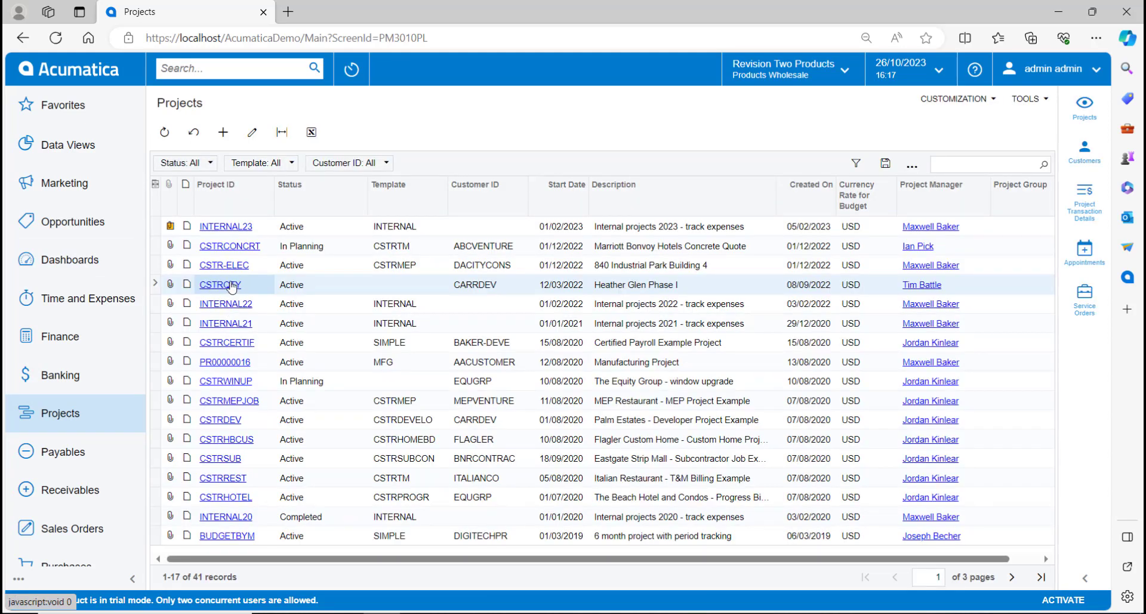
pyautogui.click(231, 286)
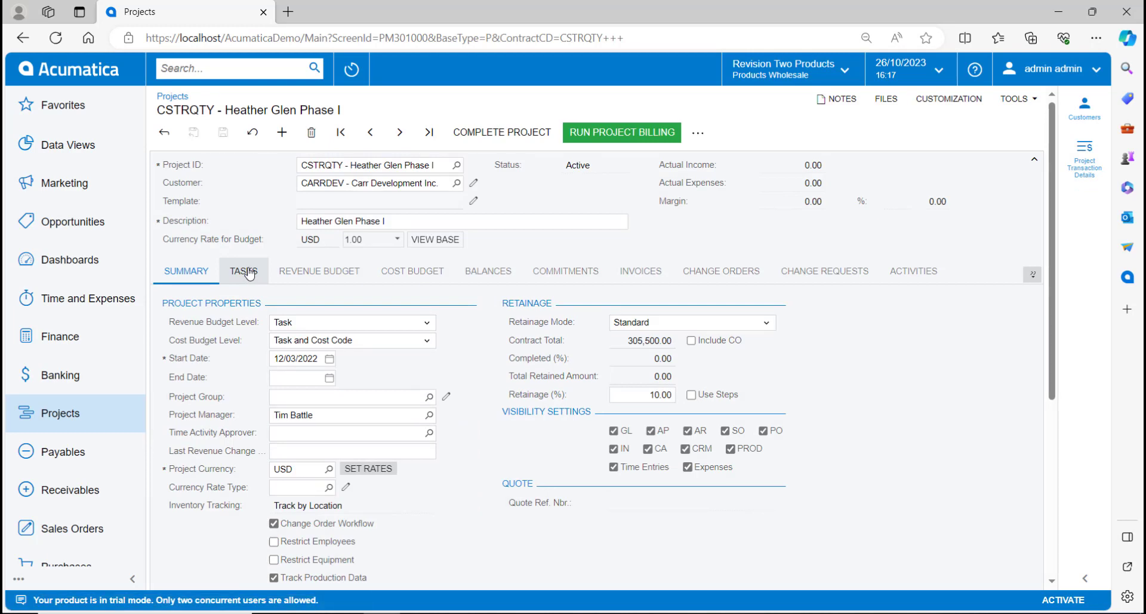
pyautogui.click(249, 274)
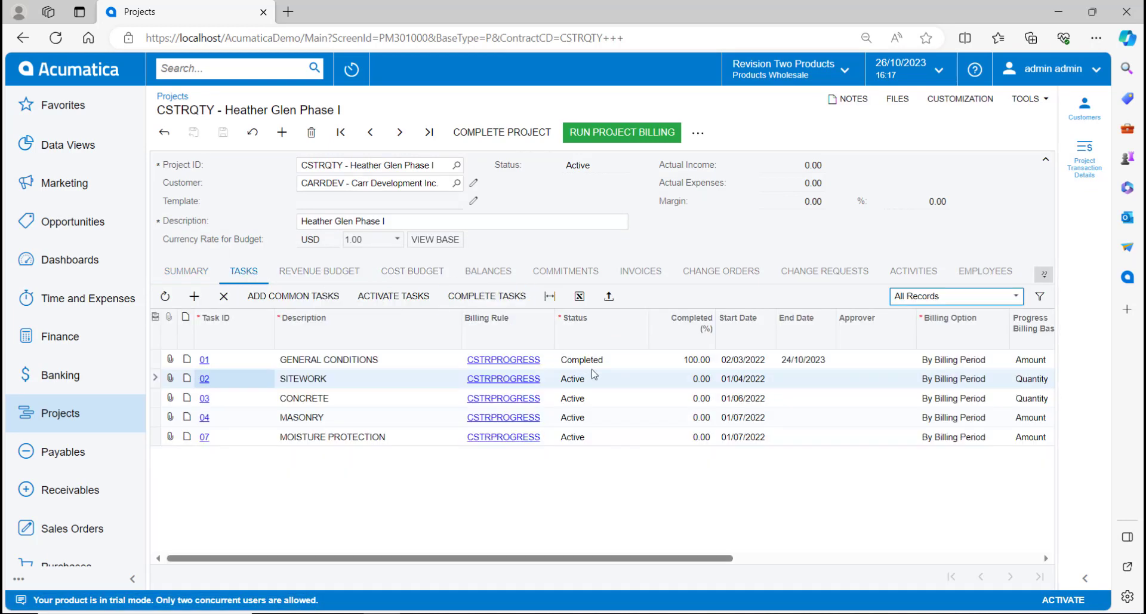
# Step: Review the SITEWORK task's status options, leaving it Active
pyautogui.click(619, 383)
pyautogui.click(620, 383)
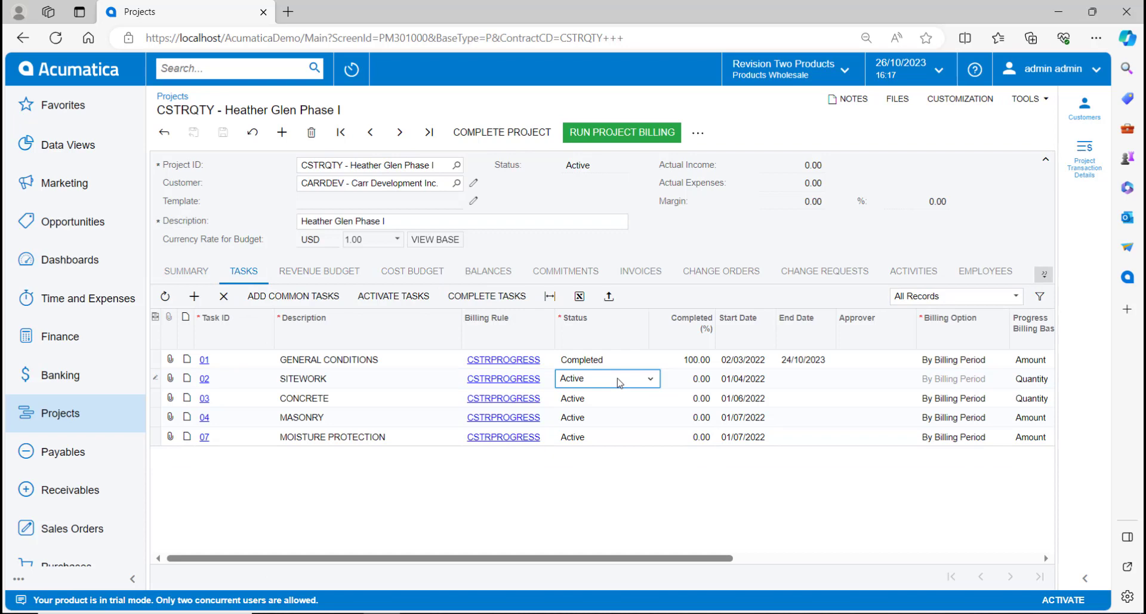
pyautogui.click(619, 382)
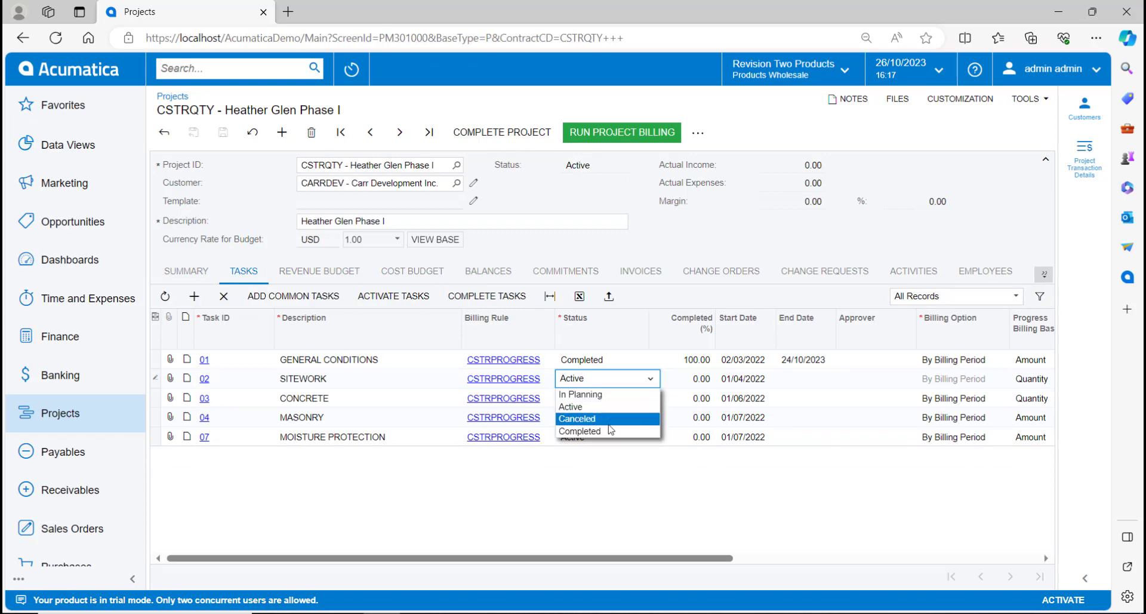
pyautogui.click(619, 382)
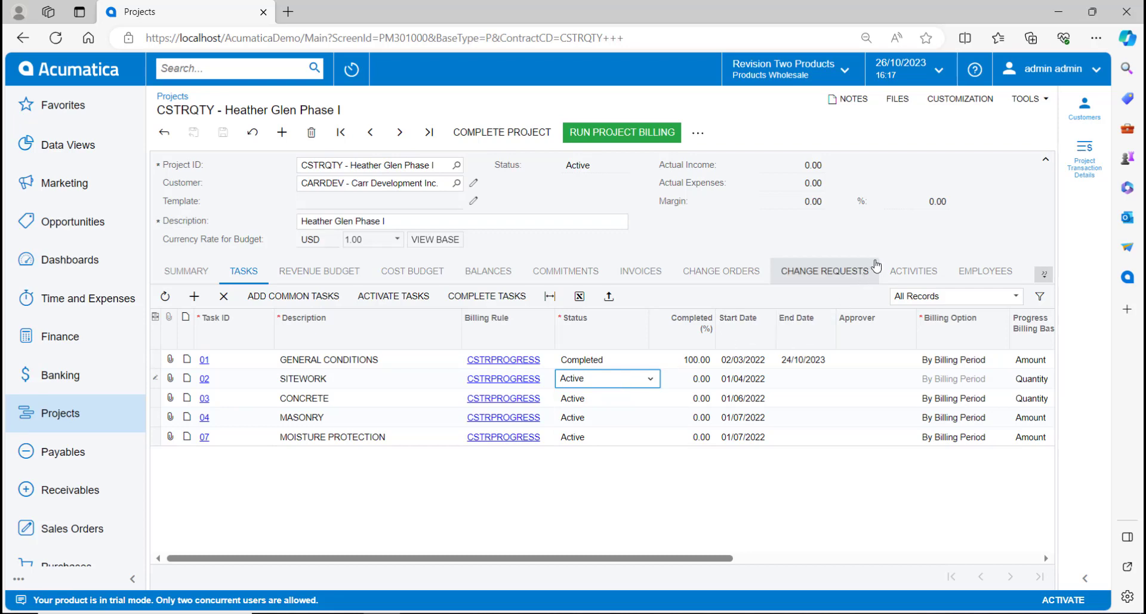
# Step: Inspect the data field behind the task Status cell, then cancel
pyautogui.click(959, 100)
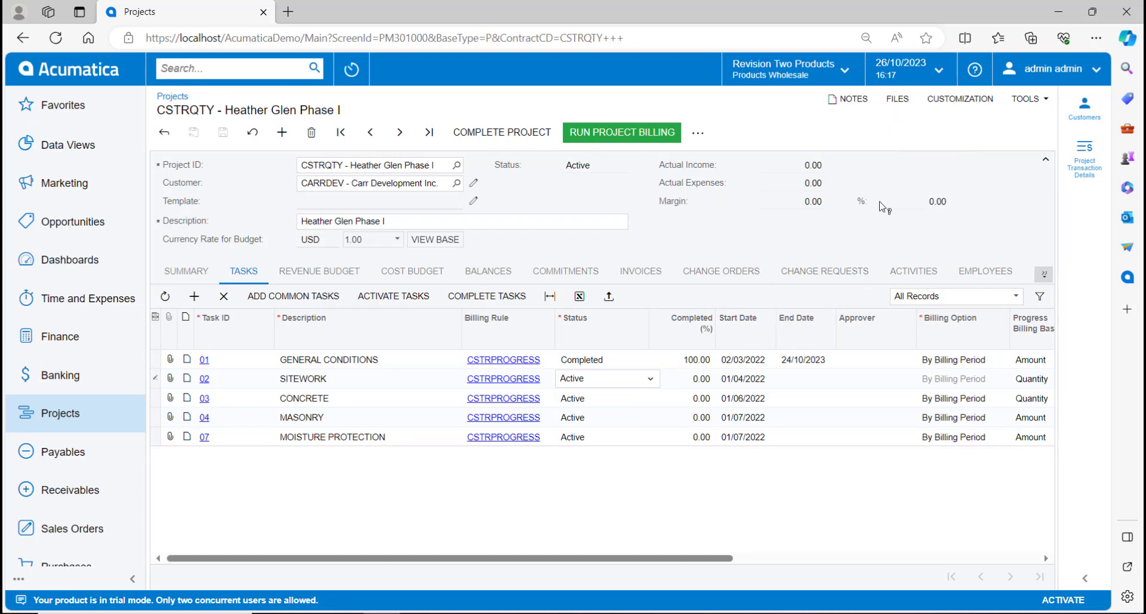
pyautogui.click(624, 380)
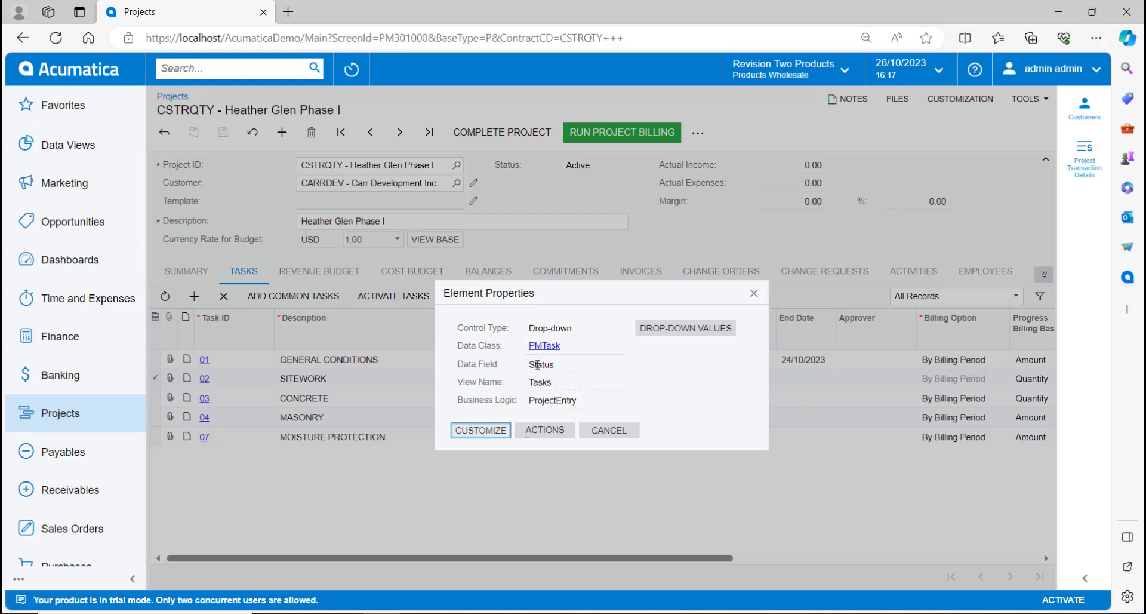
pyautogui.click(608, 429)
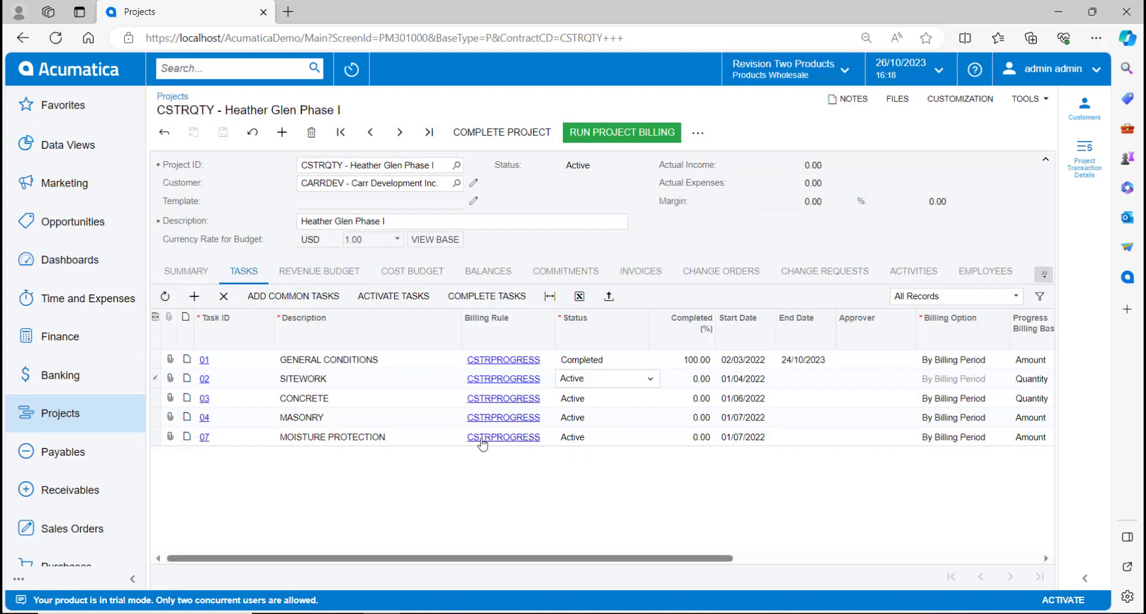
# Step: From the Project Tasks list, create a business event named 'Task Complete'
pyautogui.click(62, 418)
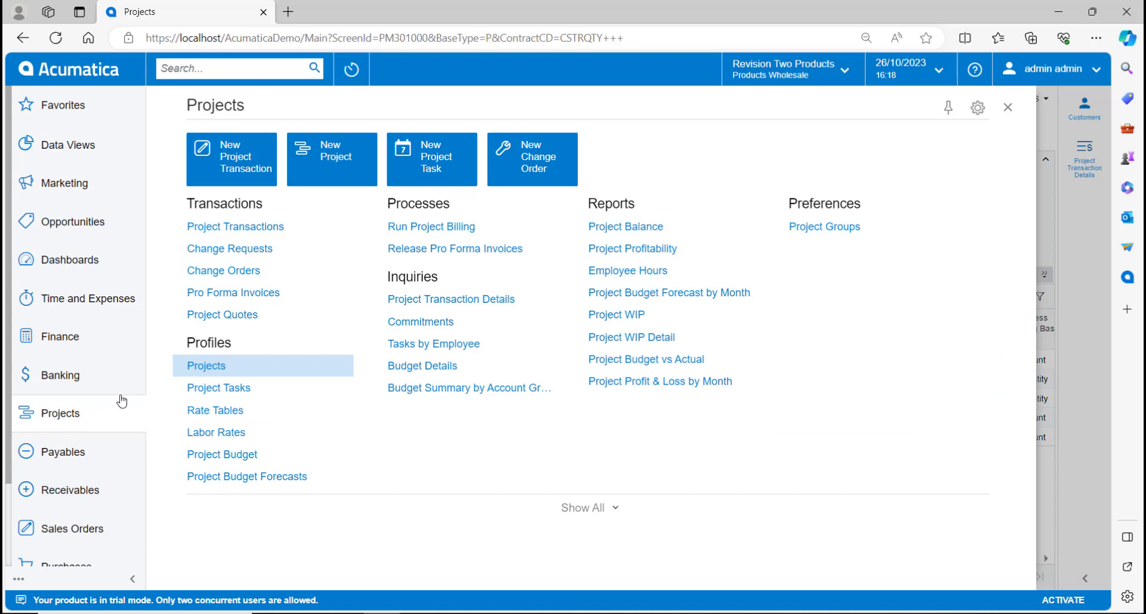
pyautogui.click(197, 388)
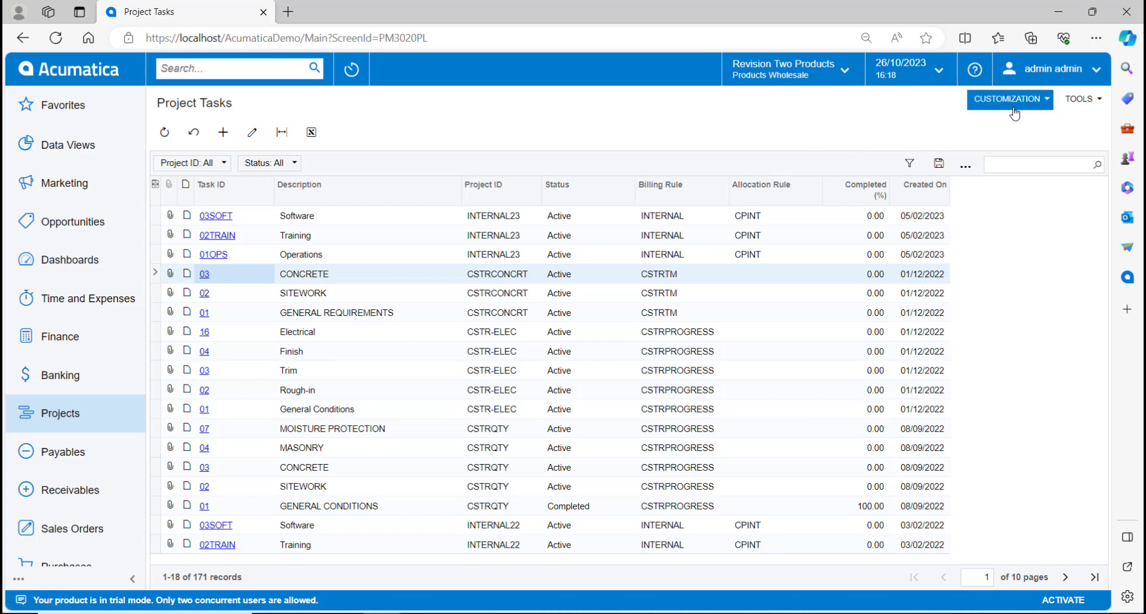
pyautogui.click(1075, 100)
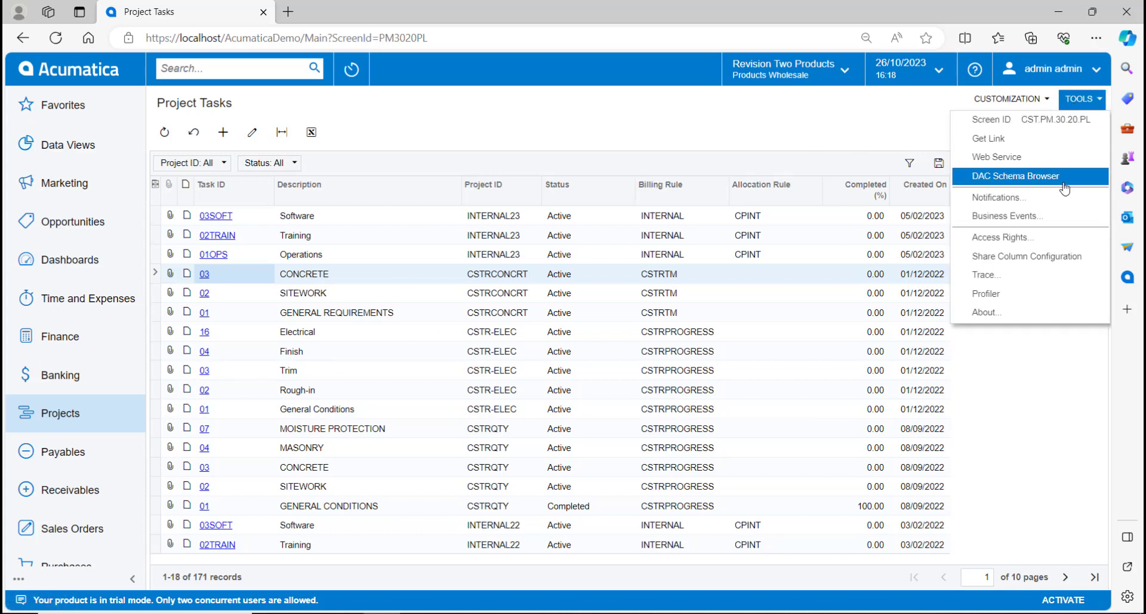
pyautogui.click(1058, 221)
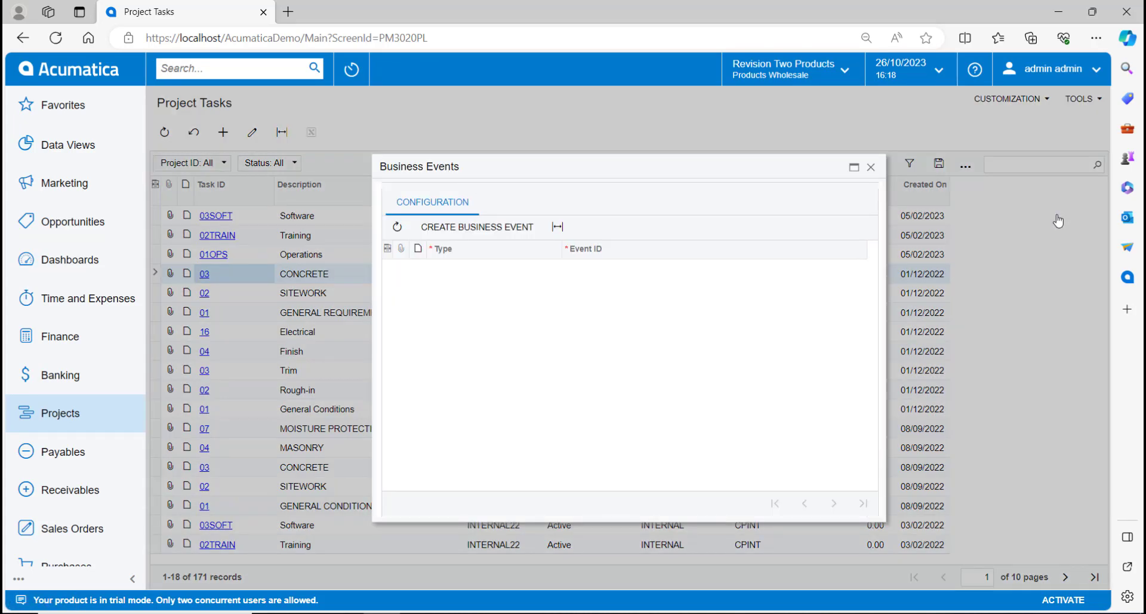
pyautogui.click(477, 230)
pyautogui.write('Task Complete')
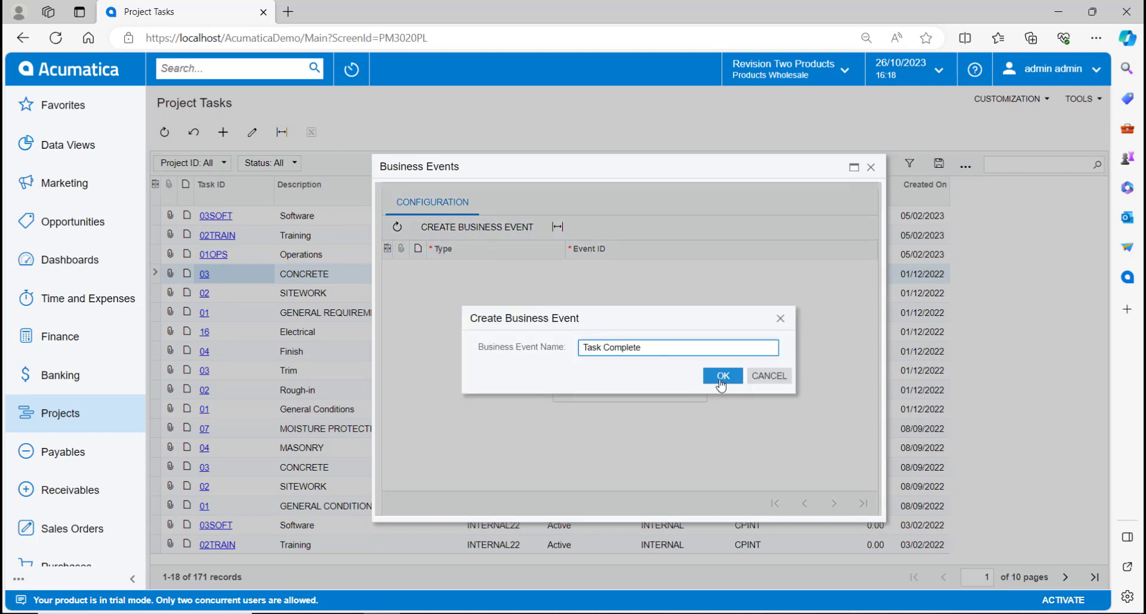
pyautogui.click(722, 376)
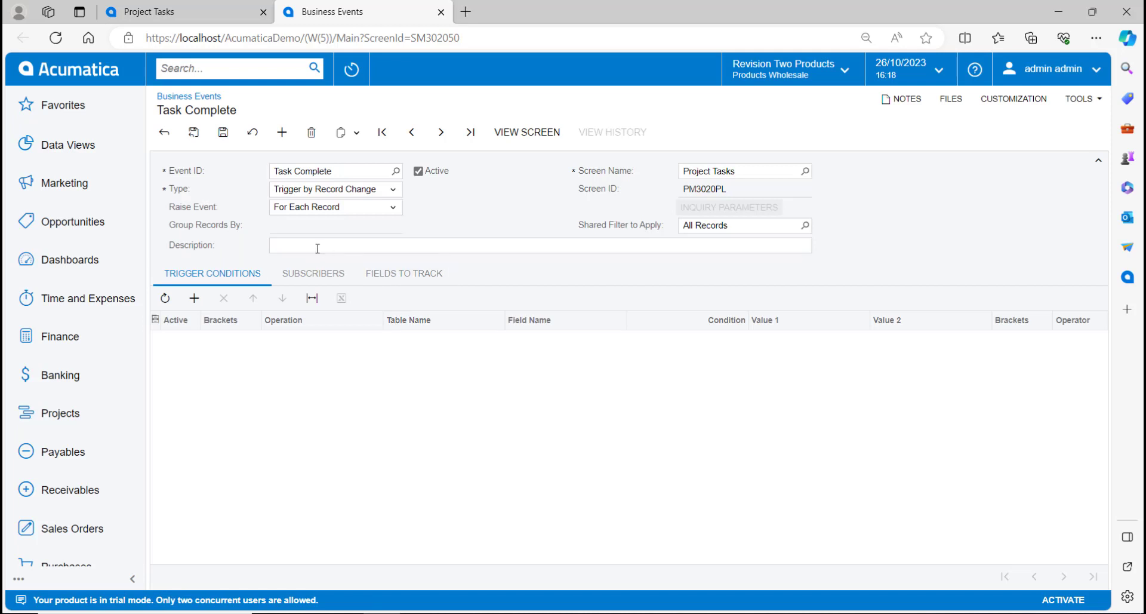
# Step: Describe the event as Task Complete and add a New Field Value trigger condition
pyautogui.click(307, 246)
pyautogui.click(316, 271)
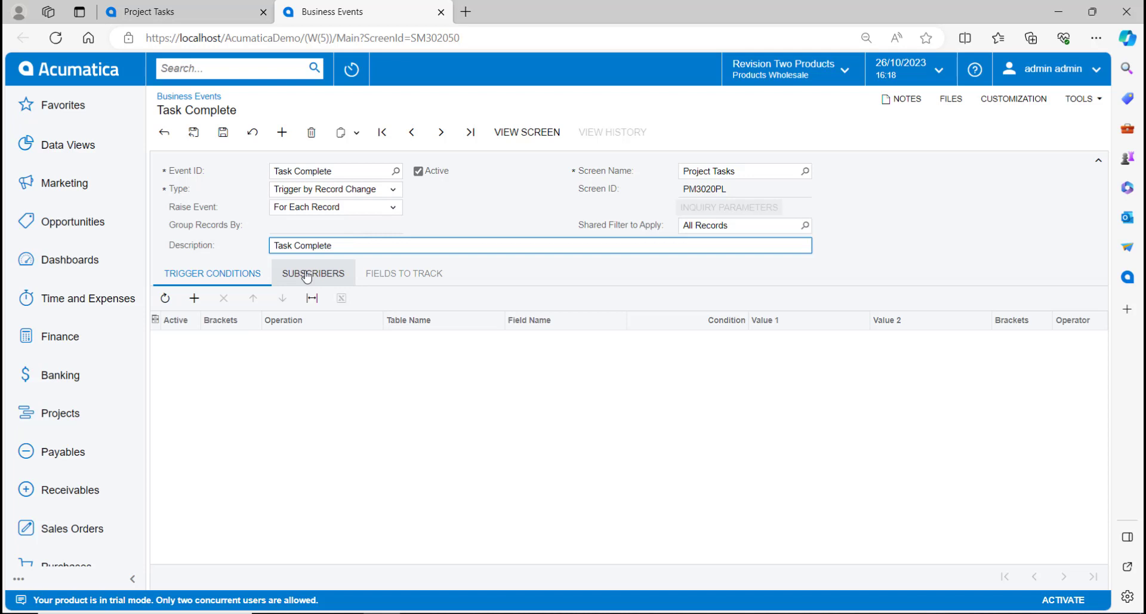
pyautogui.click(194, 298)
pyautogui.click(317, 340)
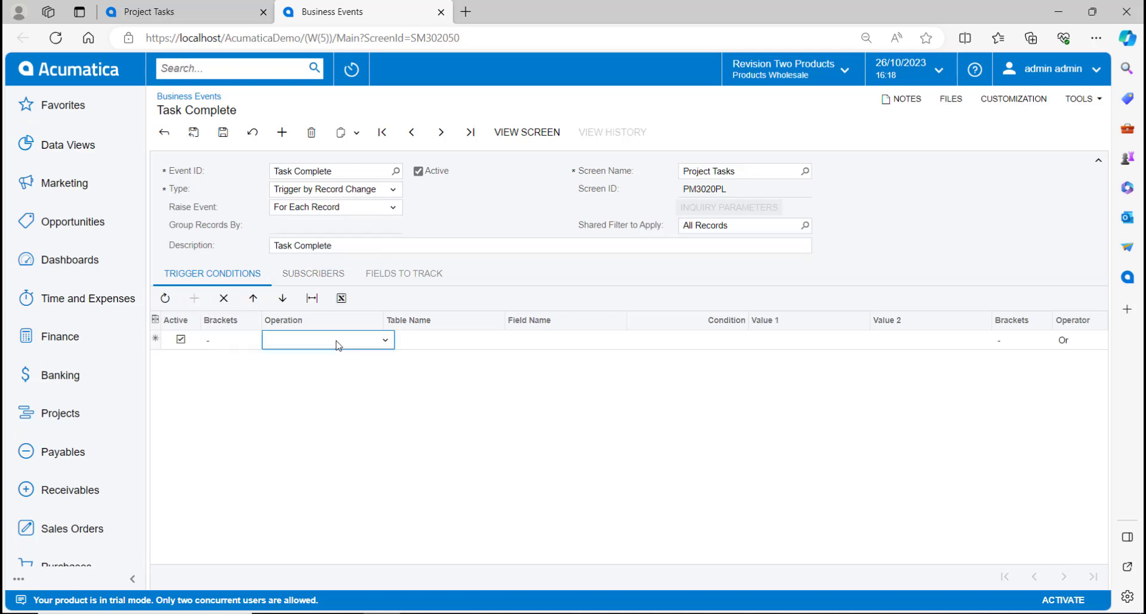
pyautogui.click(386, 341)
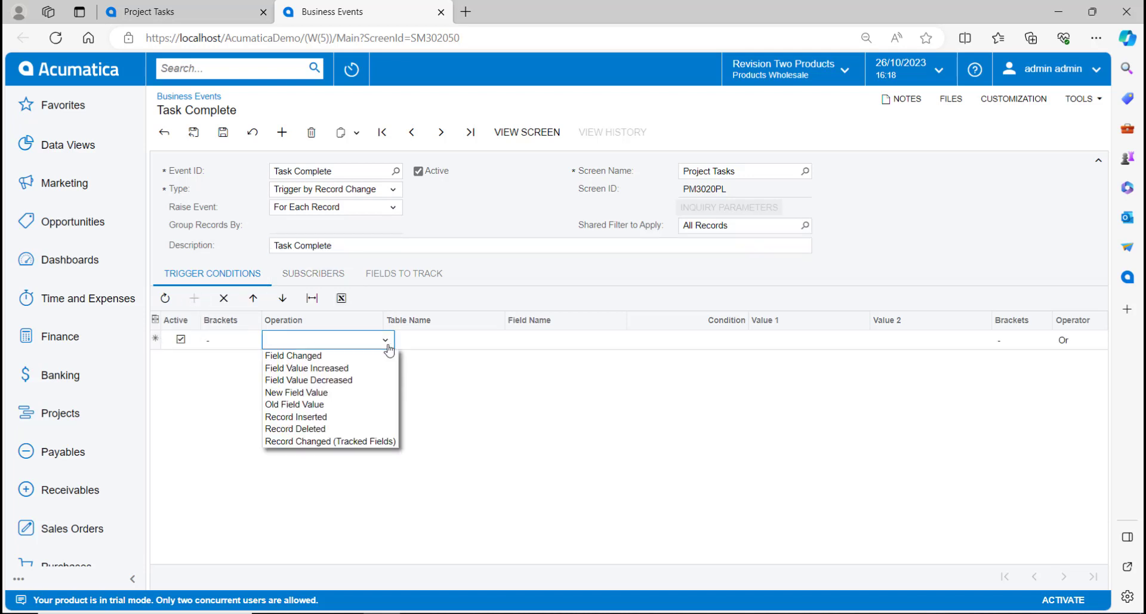
pyautogui.click(373, 393)
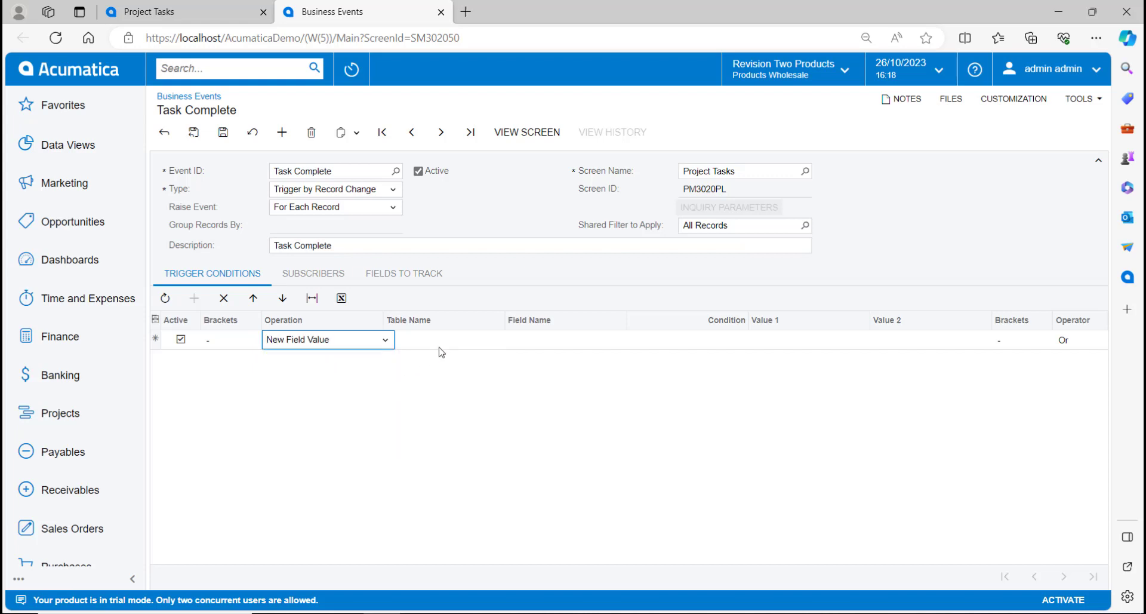
# Step: Set the condition to PMTask Status (status) Equals Completed
pyautogui.click(477, 341)
pyautogui.click(508, 345)
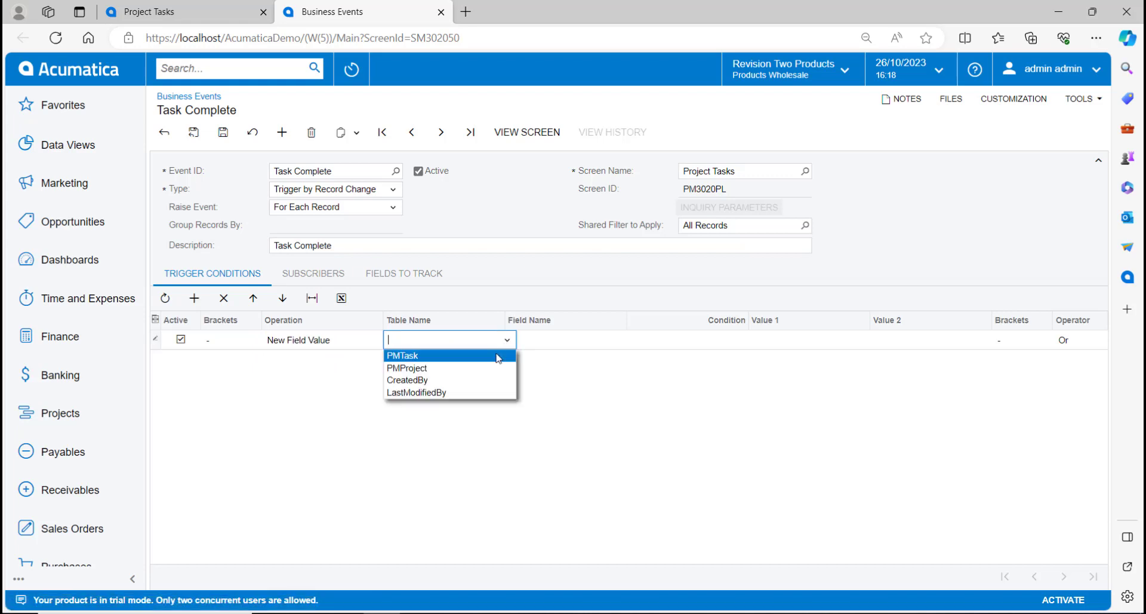
pyautogui.click(499, 357)
pyautogui.click(563, 346)
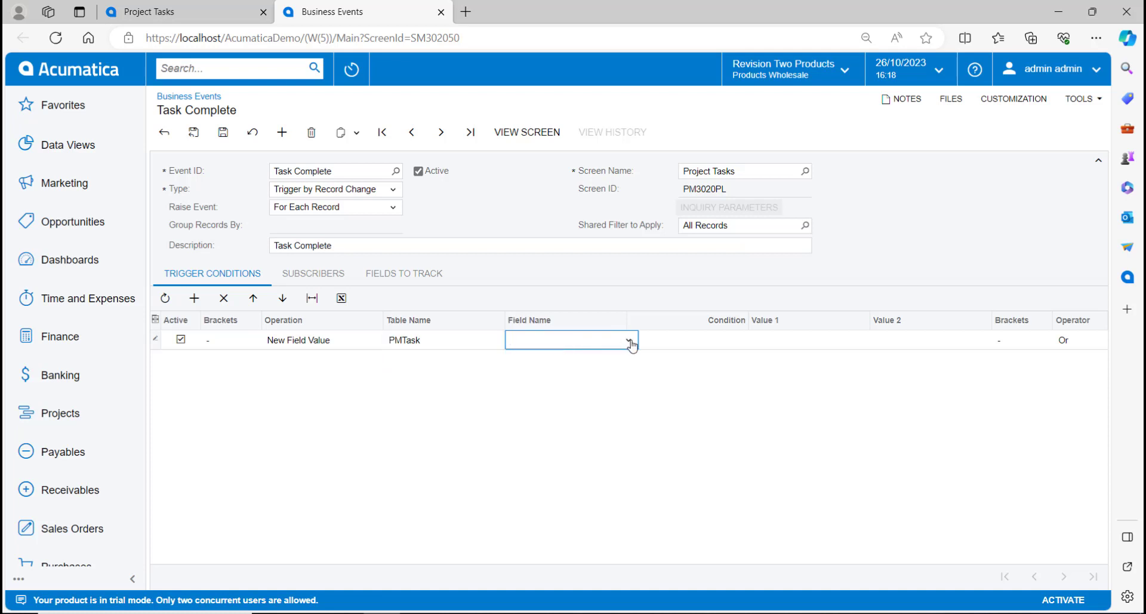
pyautogui.click(627, 340)
pyautogui.click(603, 429)
pyautogui.click(725, 341)
pyautogui.click(753, 342)
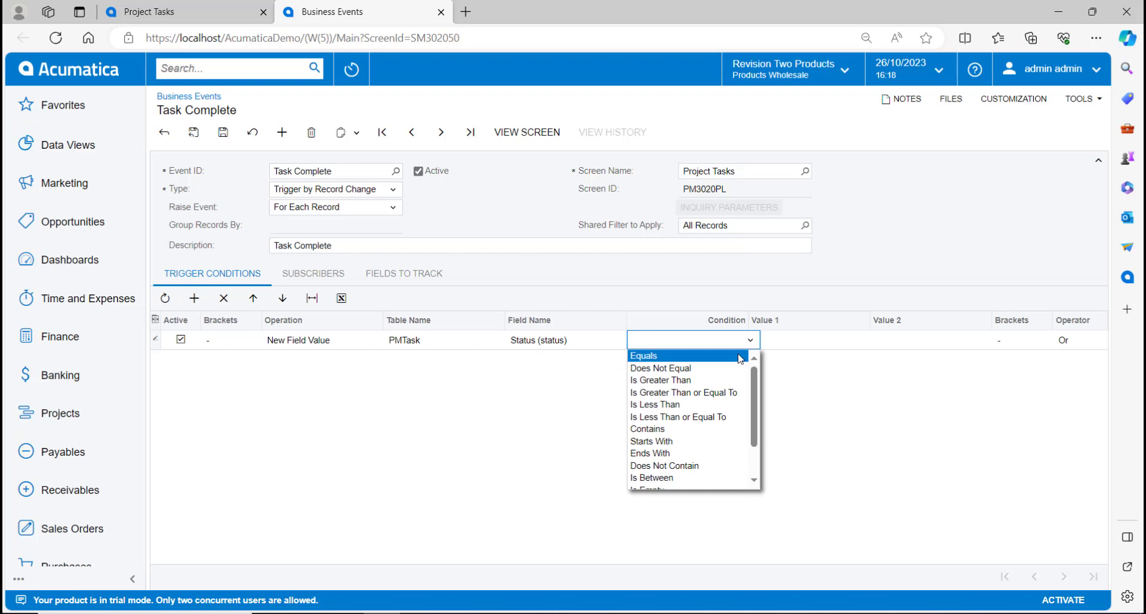
pyautogui.click(740, 358)
pyautogui.click(801, 343)
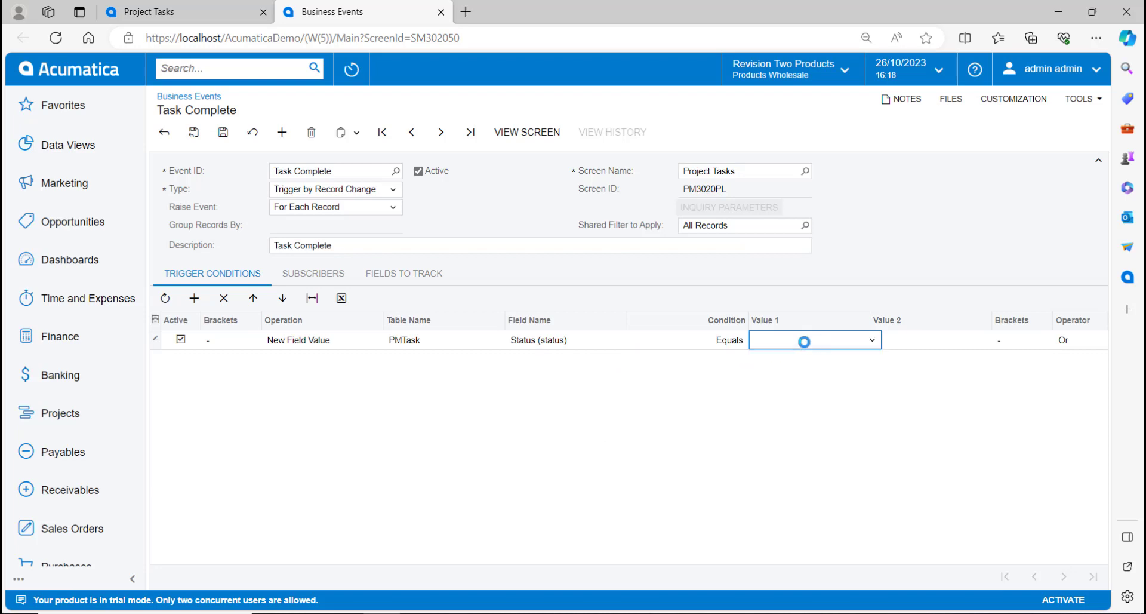
pyautogui.click(871, 342)
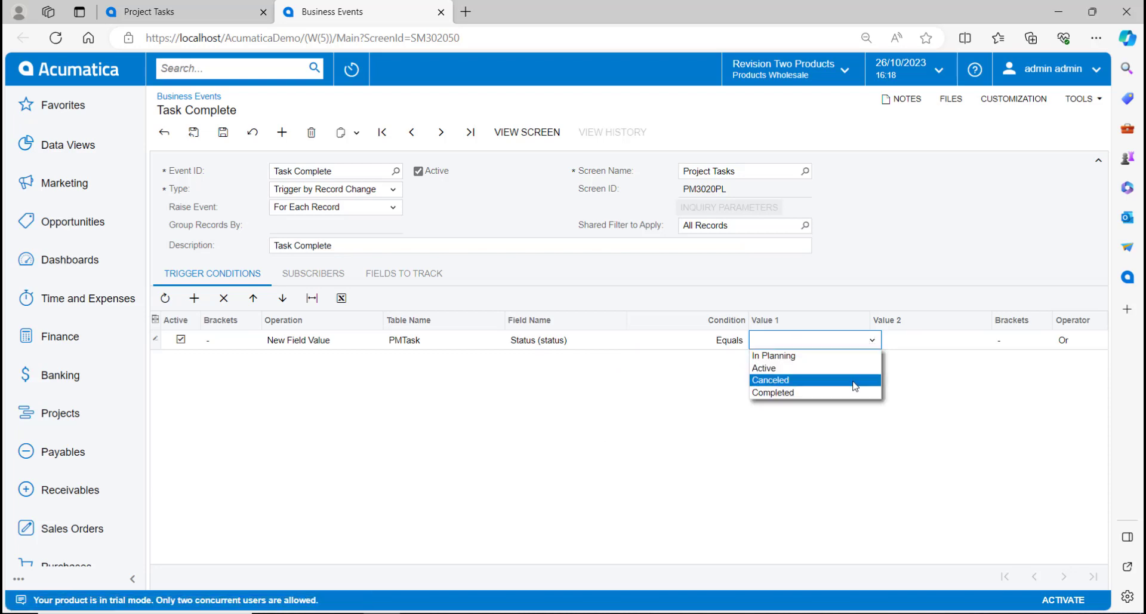
pyautogui.click(852, 391)
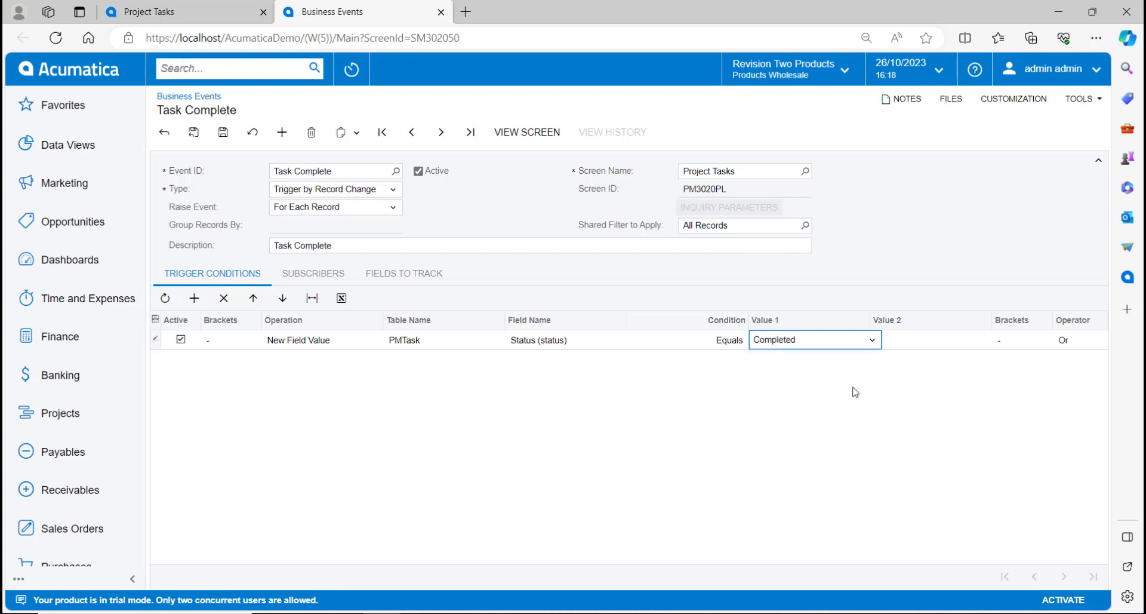
# Step: Create an email notification subscriber for the Task Complete event
pyautogui.click(295, 277)
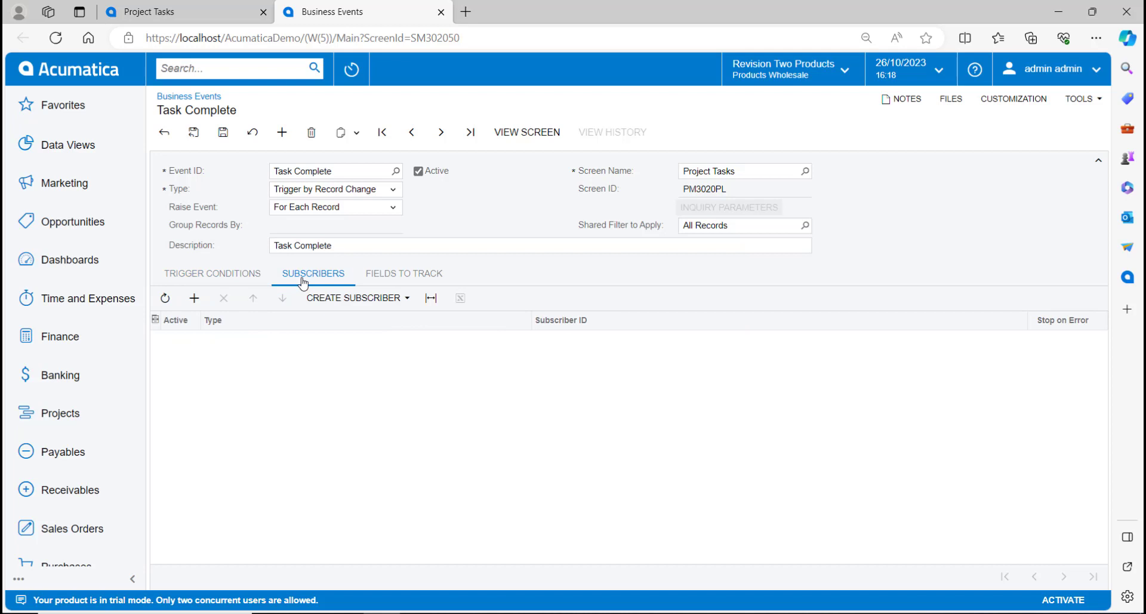
pyautogui.click(375, 299)
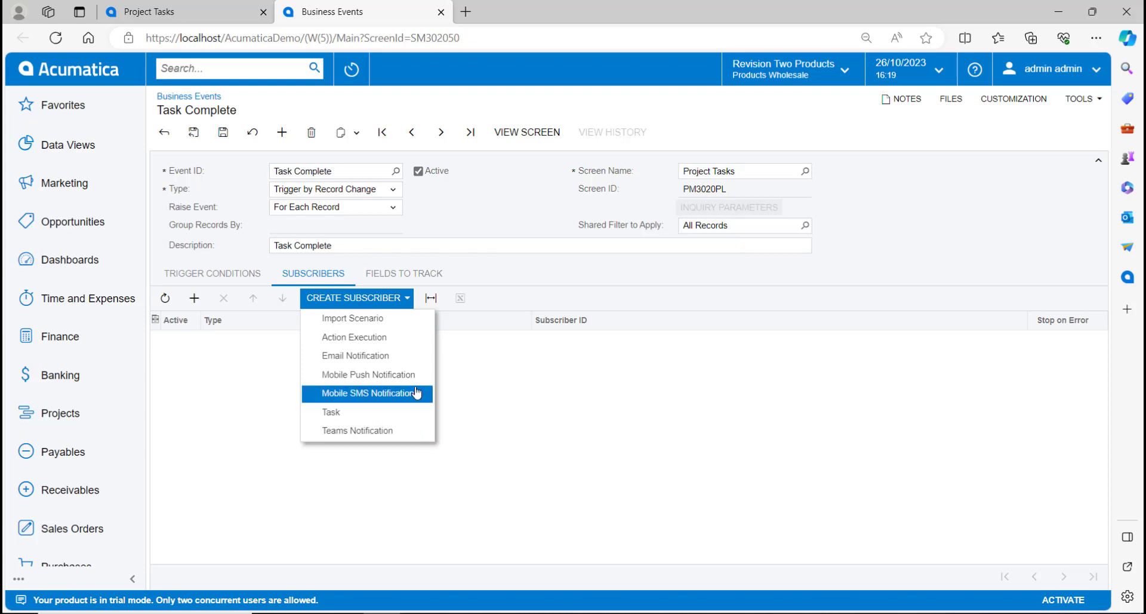
pyautogui.click(411, 356)
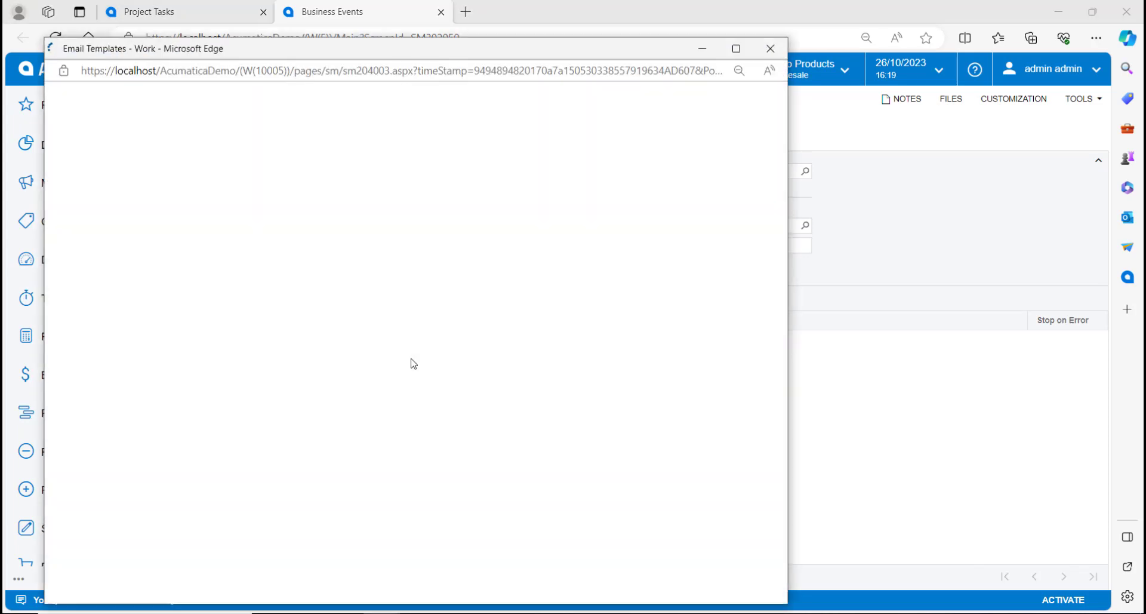
# Step: Name the template Task Complete, send from admin to a user, subject 'Task Complete'
pyautogui.click(176, 190)
pyautogui.write('Task Complete')
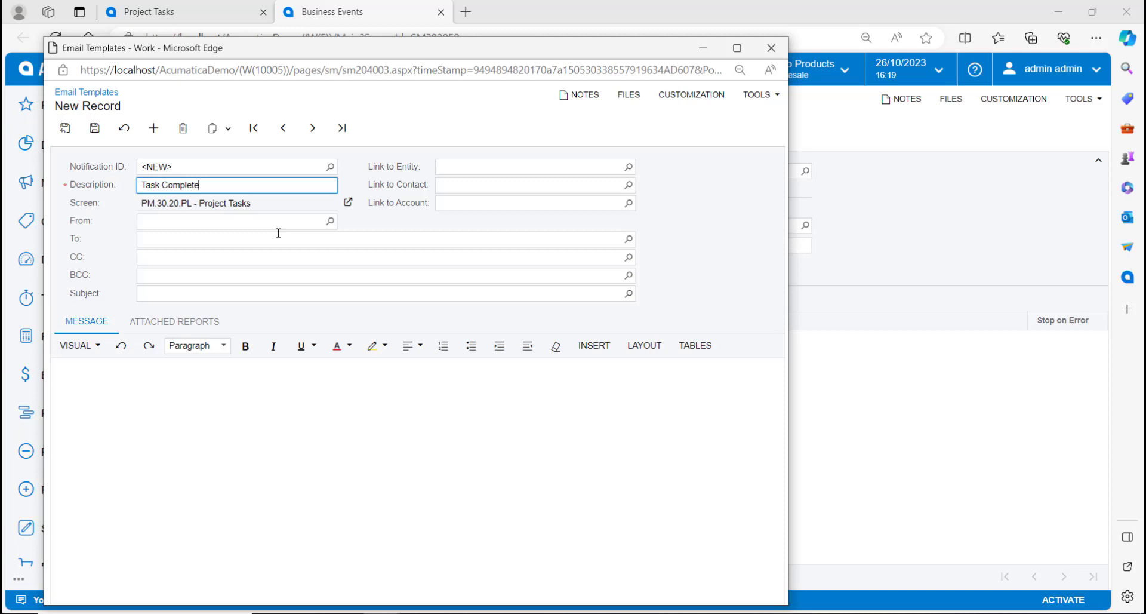
pyautogui.click(329, 221)
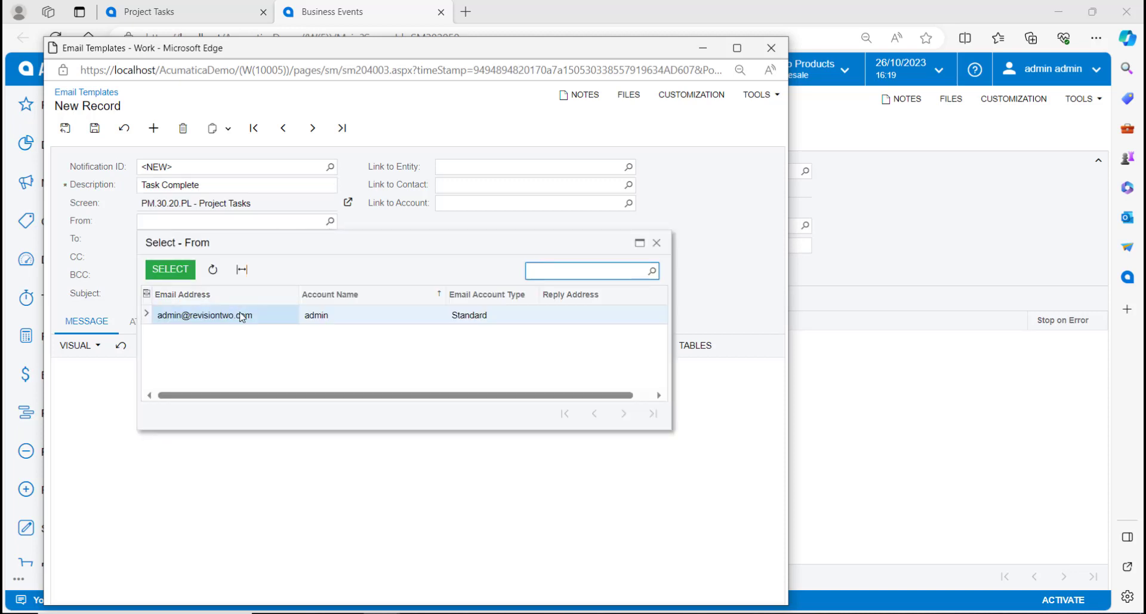
pyautogui.doubleClick(257, 314)
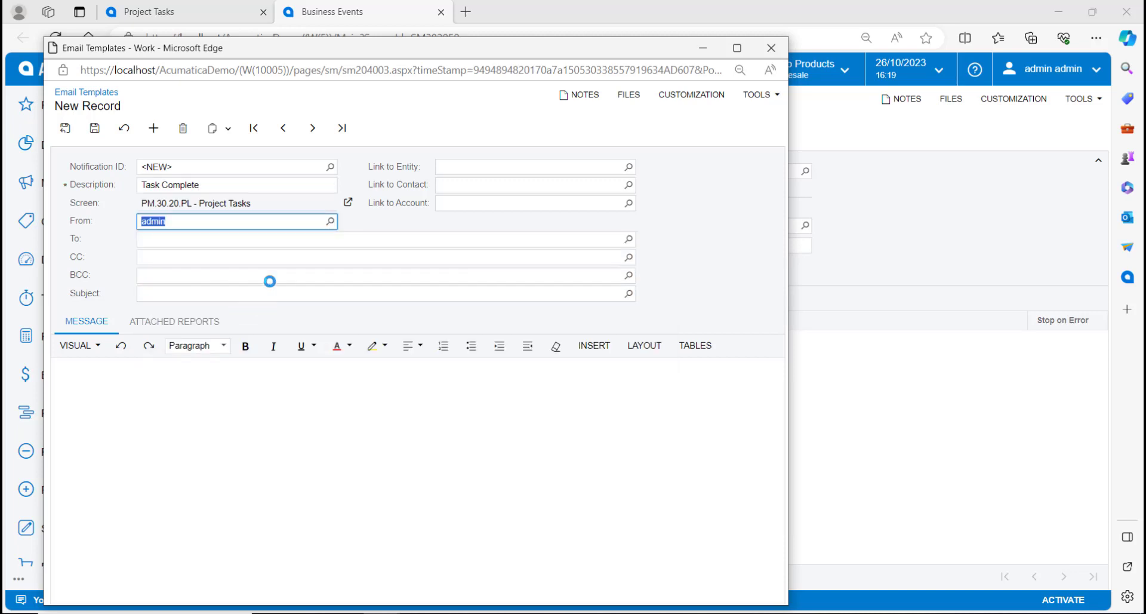
pyautogui.click(627, 239)
pyautogui.click(464, 216)
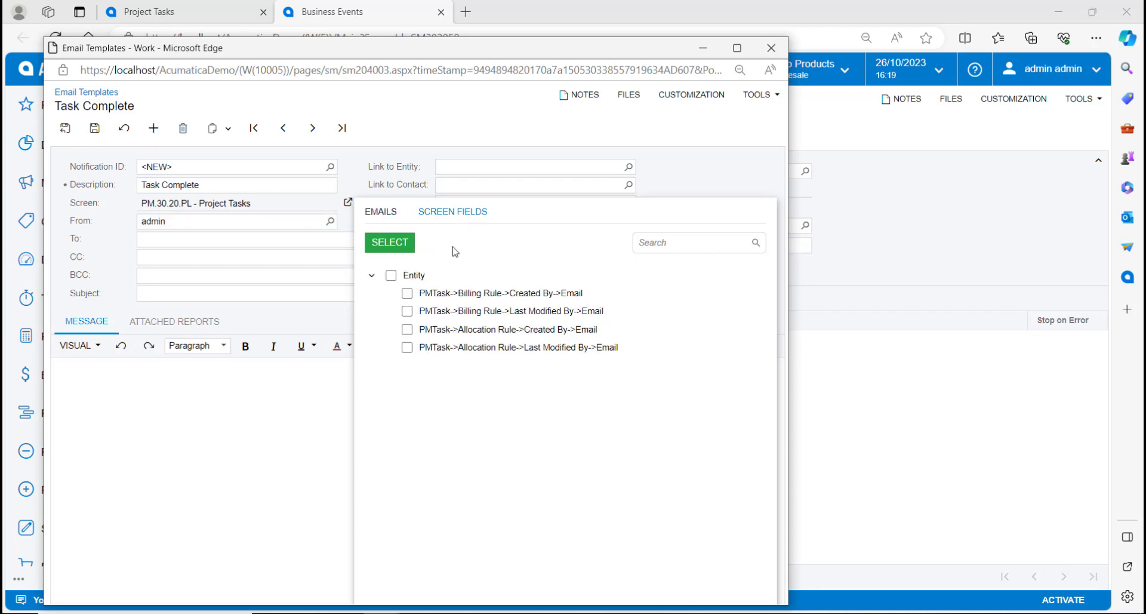
pyautogui.click(388, 220)
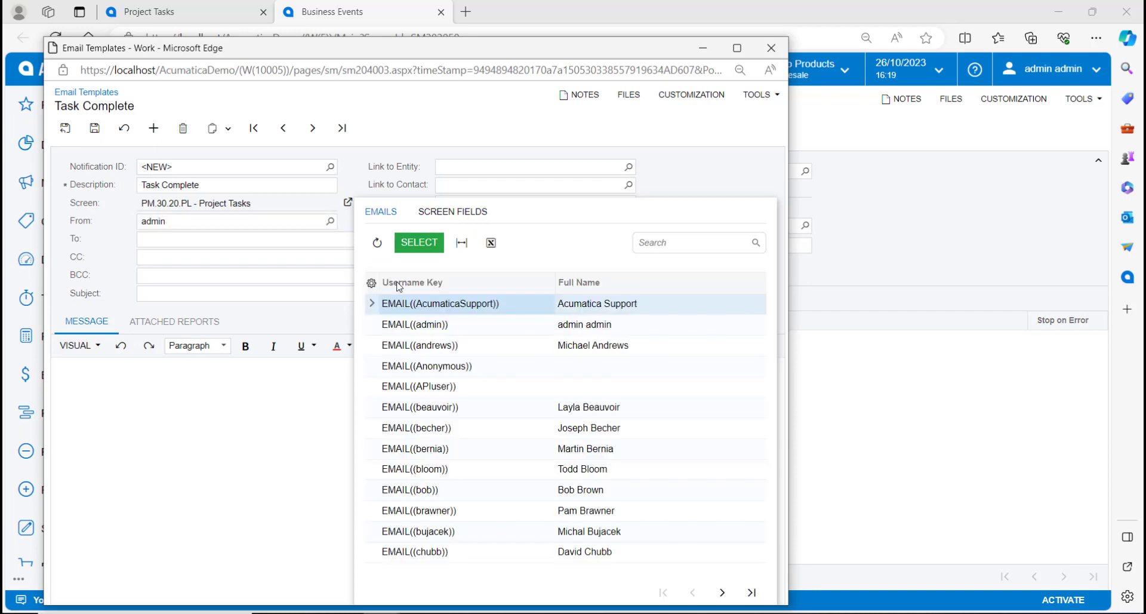
pyautogui.doubleClick(431, 408)
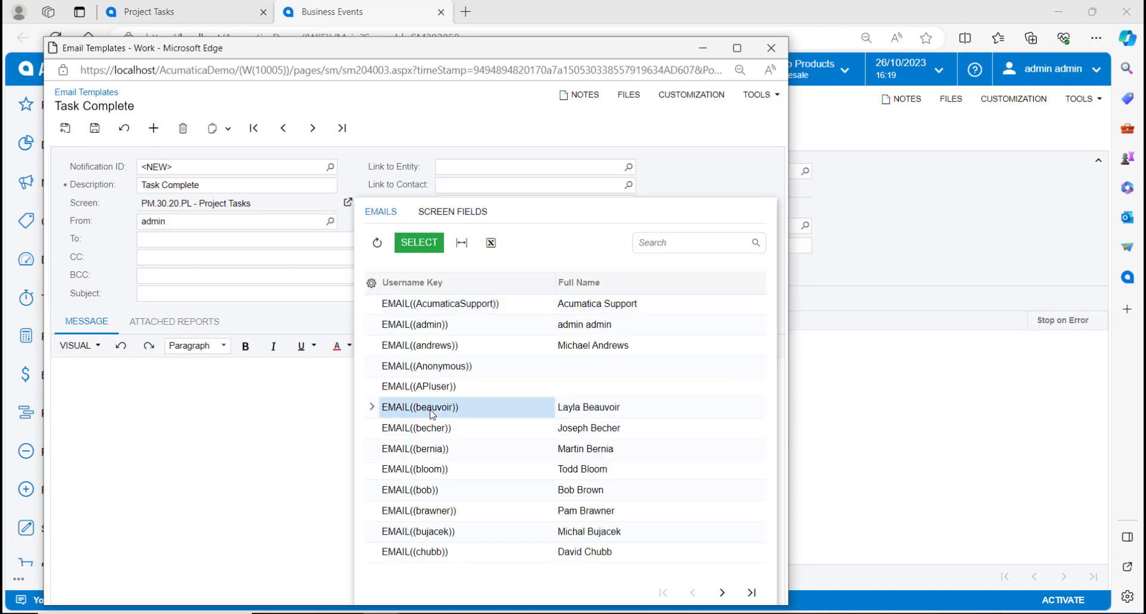
pyautogui.click(169, 294)
pyautogui.write('Task Complete')
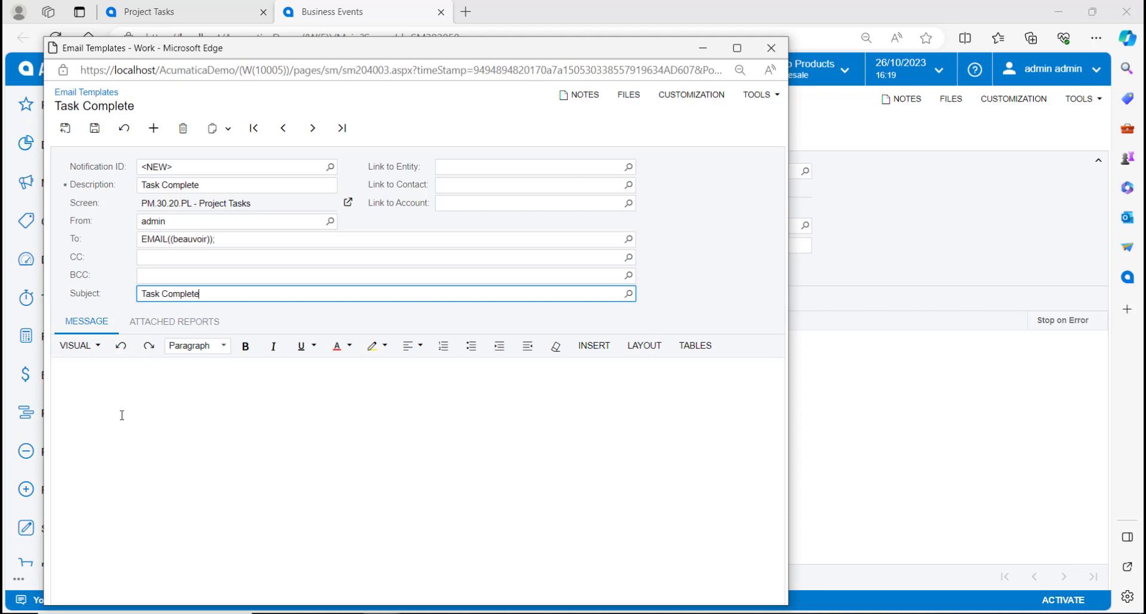
# Step: Write the body with PMTask taskCD and PMProject contractCD fields and 'has now been'
pyautogui.click(127, 409)
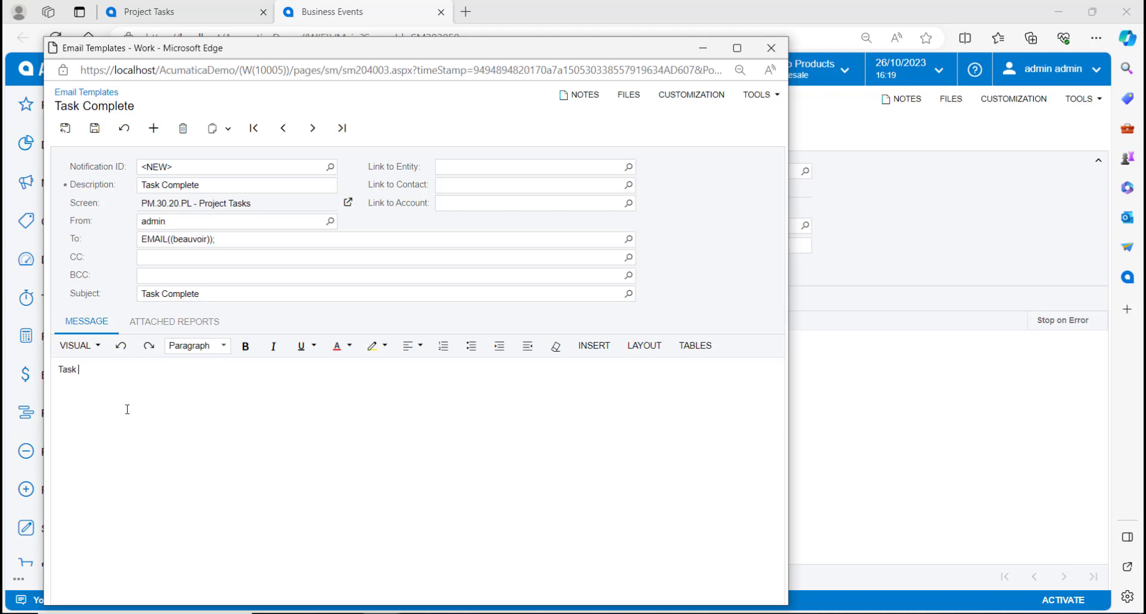
pyautogui.click(593, 345)
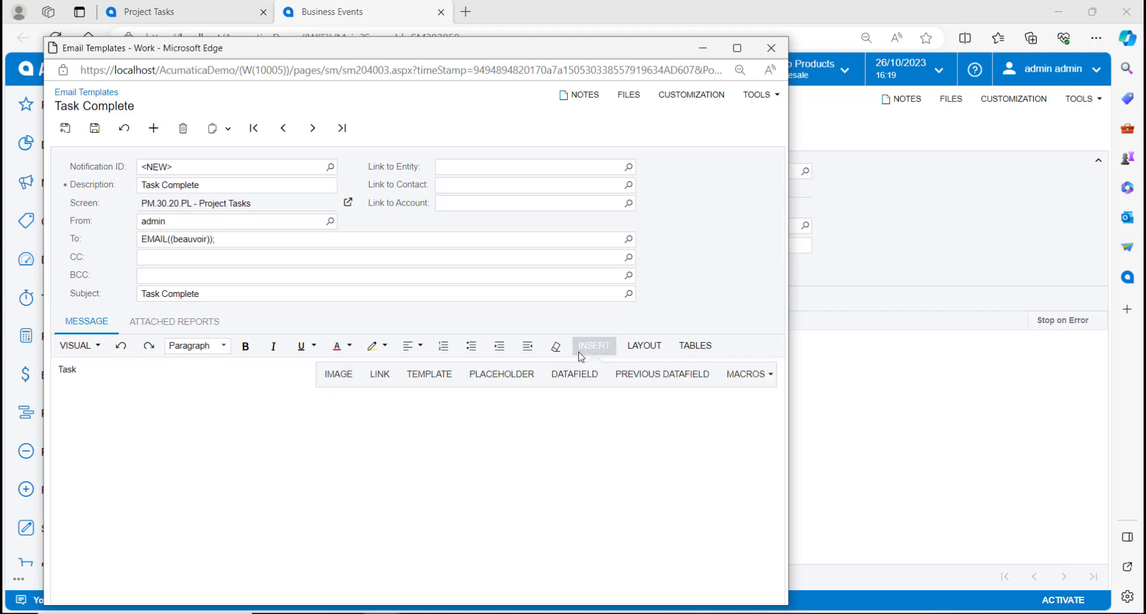
pyautogui.click(573, 374)
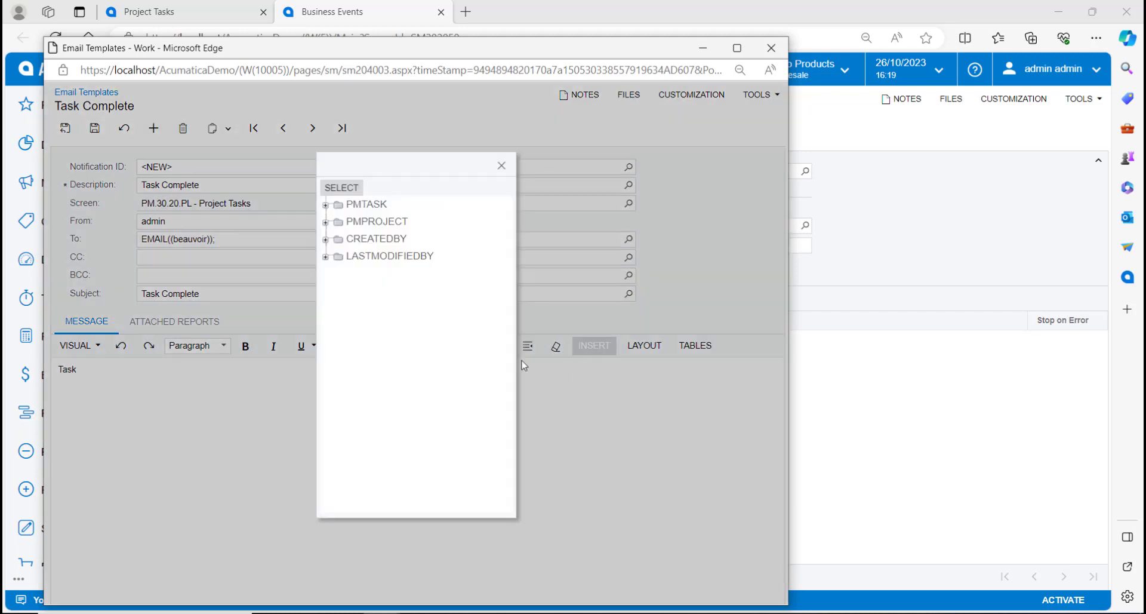
pyautogui.click(326, 204)
pyautogui.doubleClick(375, 333)
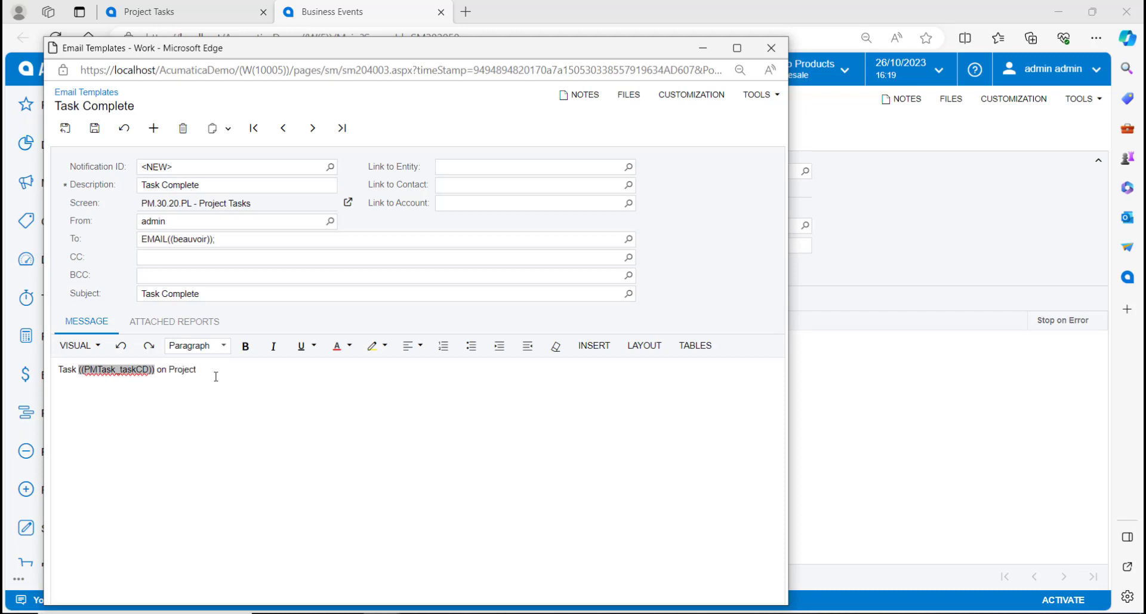
pyautogui.click(593, 345)
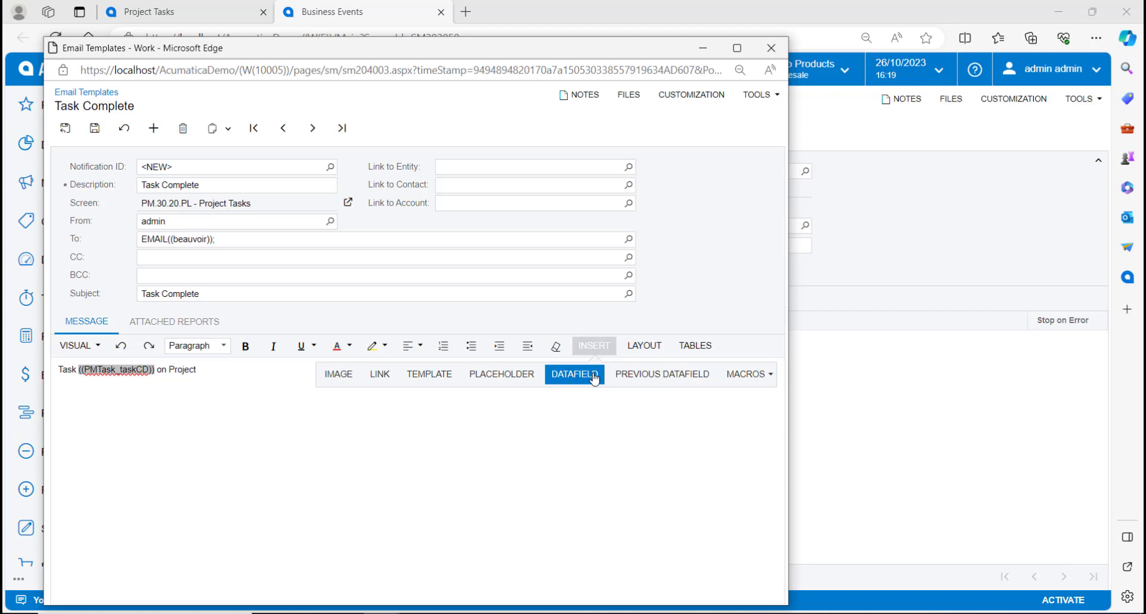
pyautogui.click(594, 375)
pyautogui.click(326, 358)
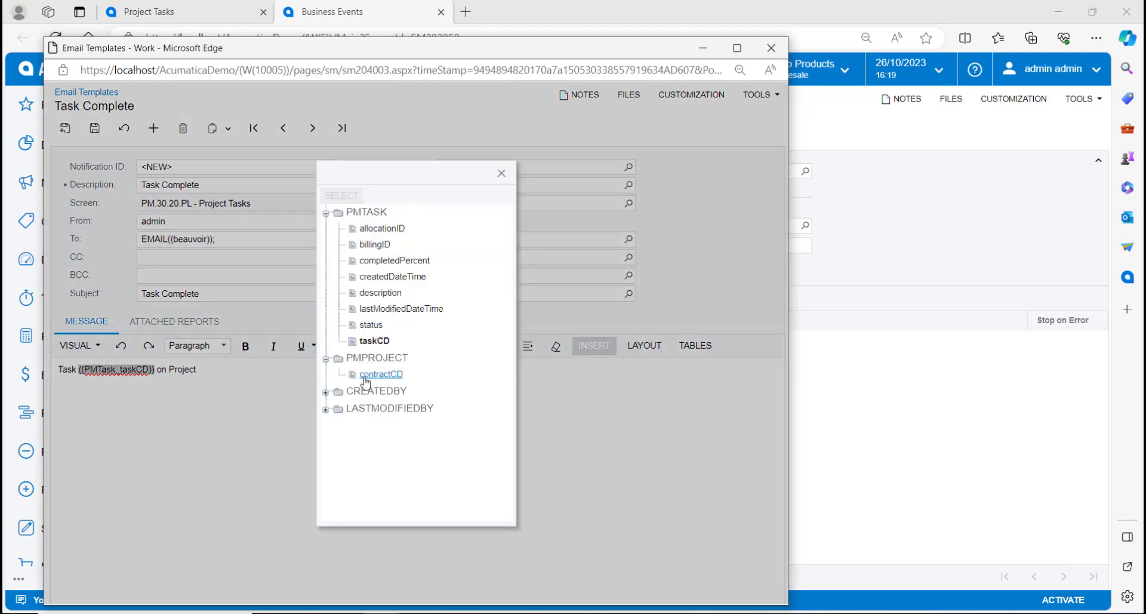
pyautogui.doubleClick(376, 374)
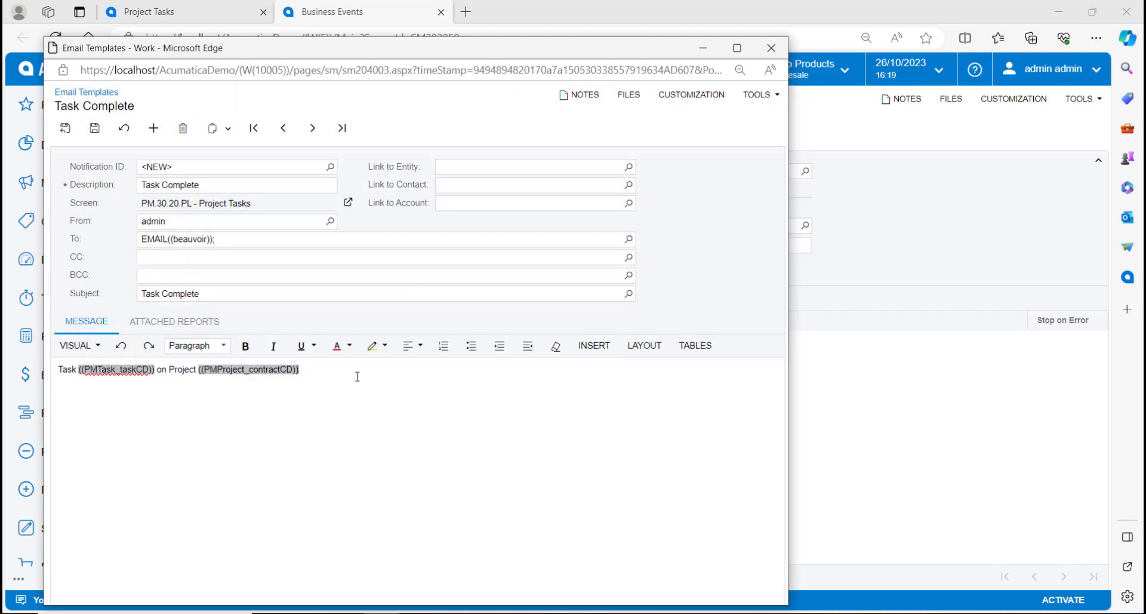
pyautogui.write('has now been completed')
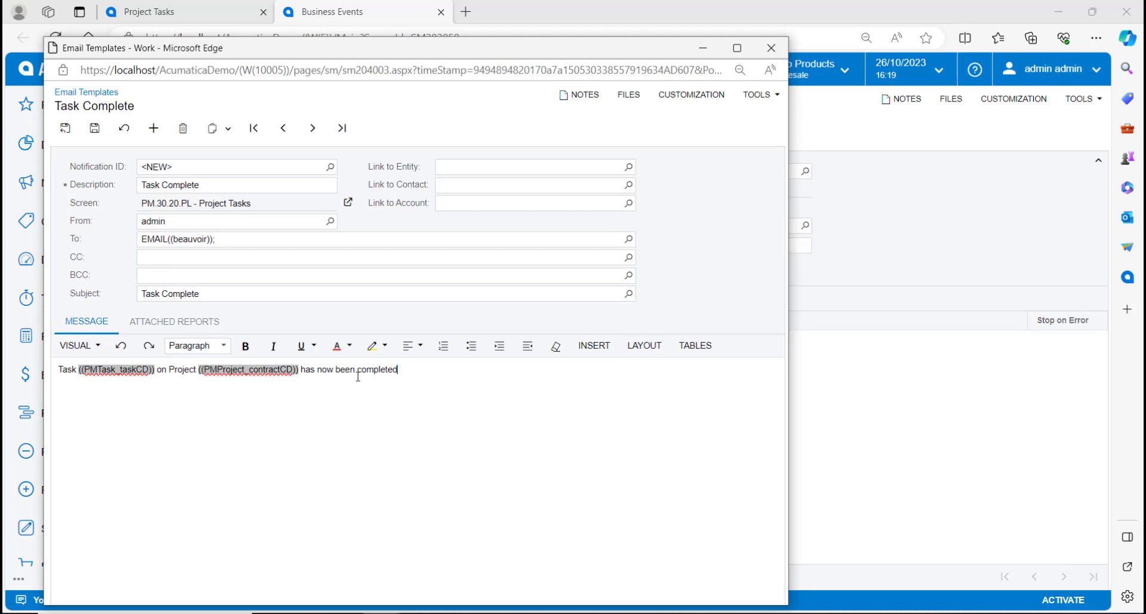
# Step: Save the email template and open project CSTRQTY's tasks
pyautogui.click(65, 127)
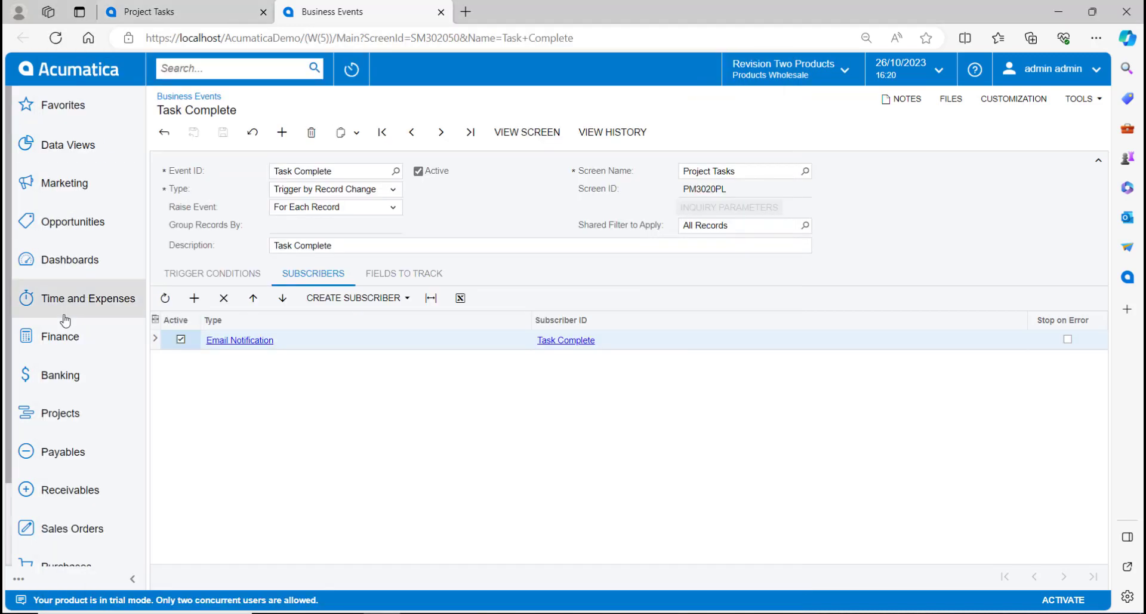
pyautogui.click(82, 434)
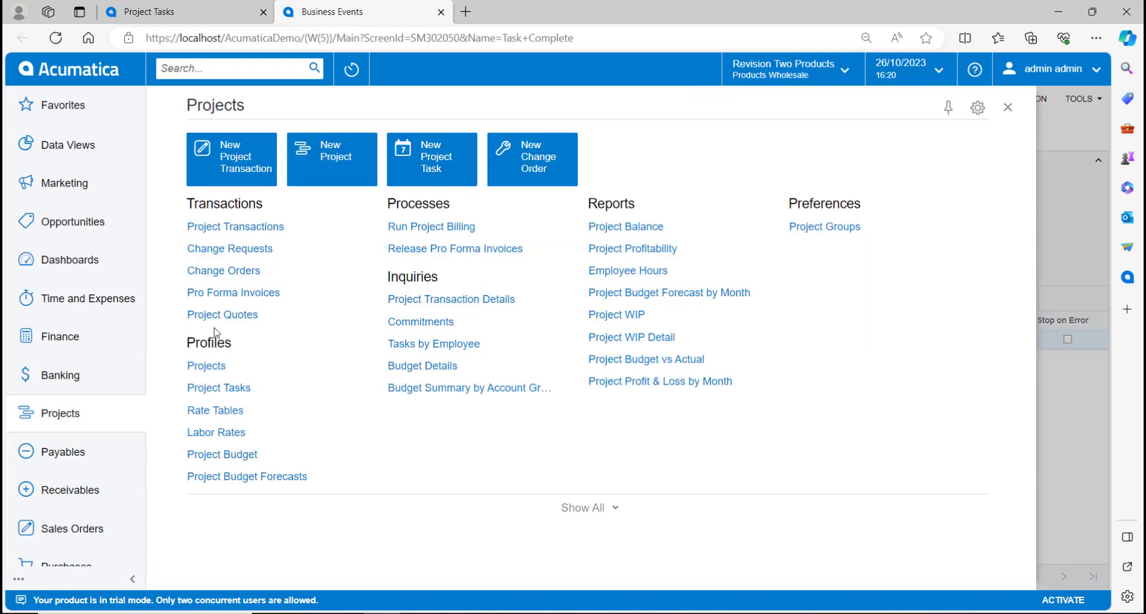
pyautogui.click(207, 364)
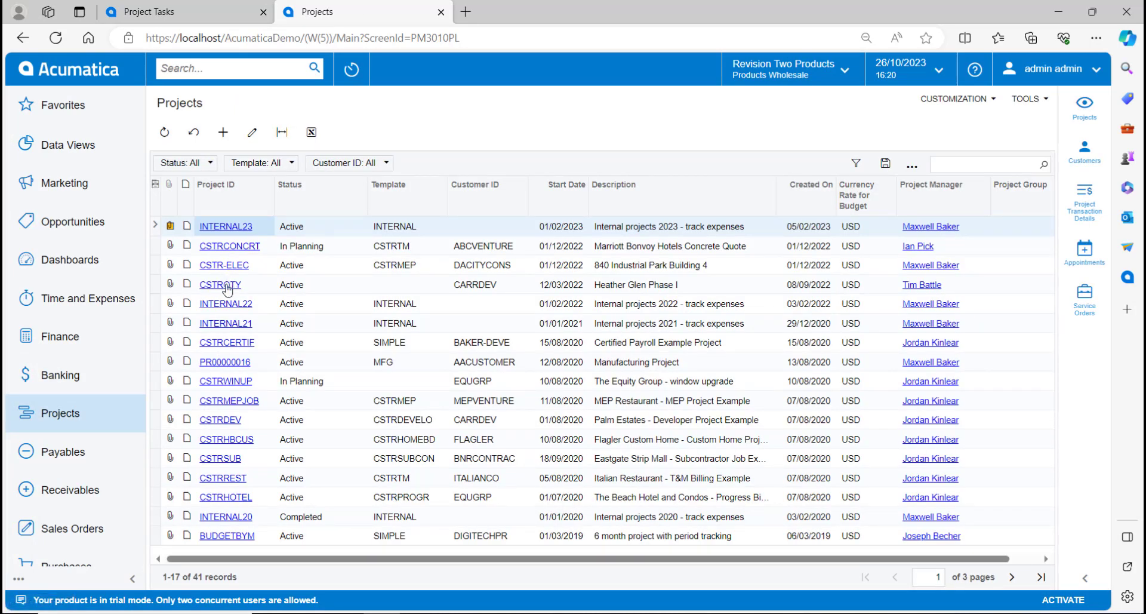
pyautogui.click(225, 285)
pyautogui.click(243, 270)
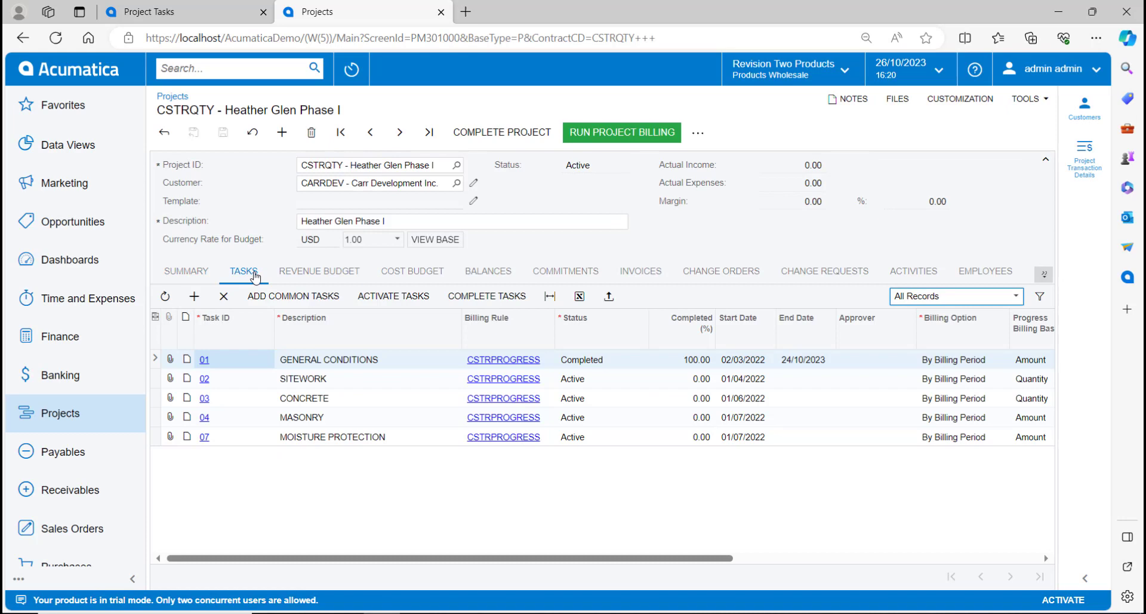
# Step: Set task 02 SITEWORK to Completed and save the project
pyautogui.click(621, 380)
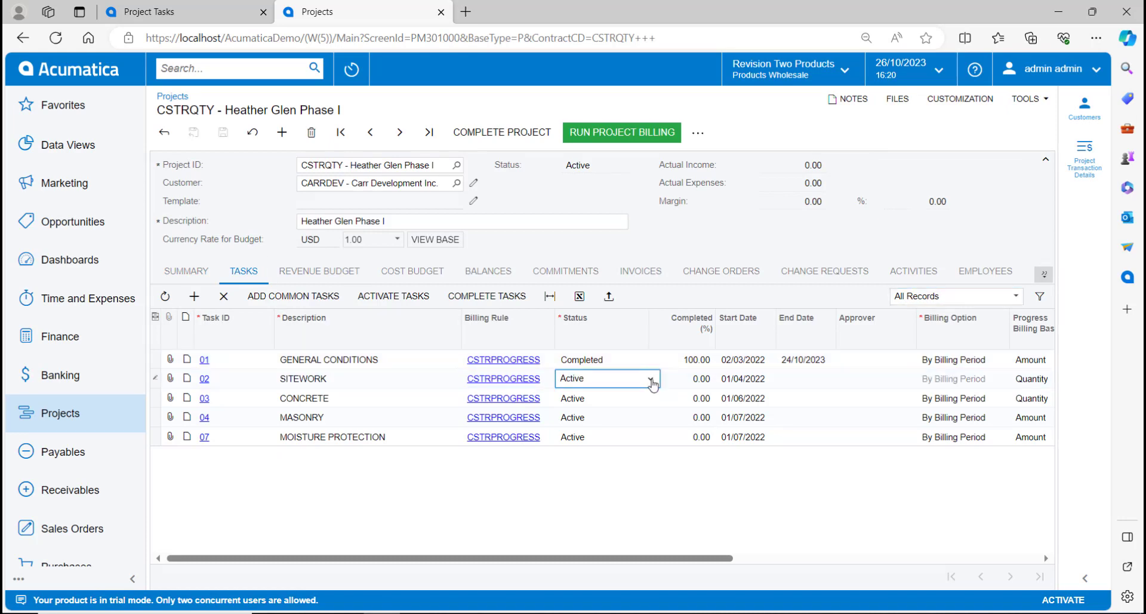
pyautogui.click(650, 378)
pyautogui.click(625, 431)
pyautogui.click(223, 132)
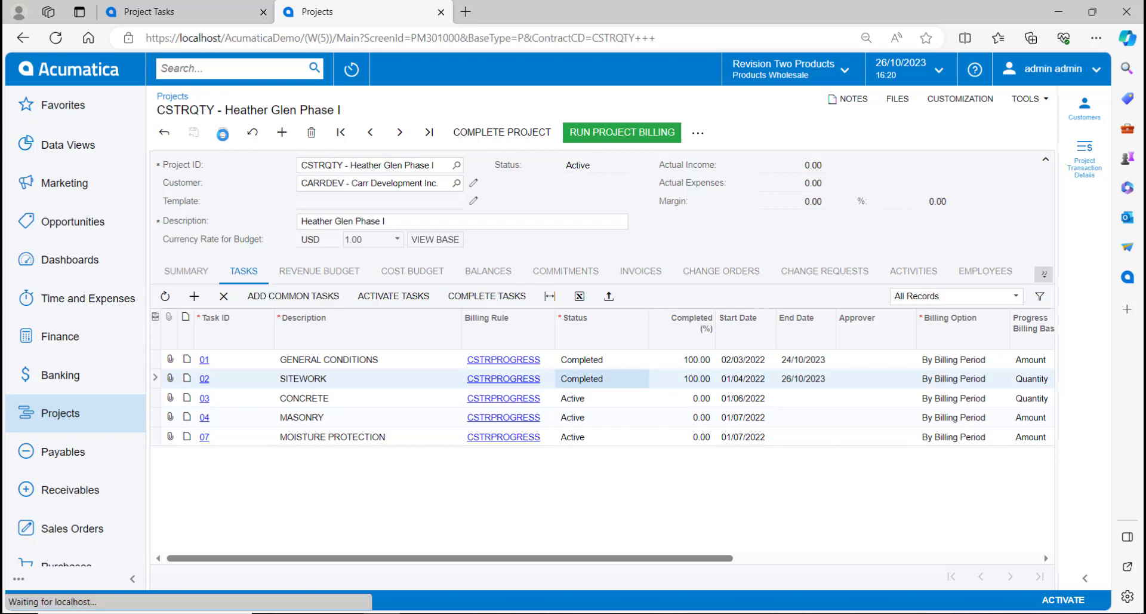
# Step: Find the queued Task Complete email for task 02 on CSTRQTY in All Emails, then close it
pyautogui.write('all')
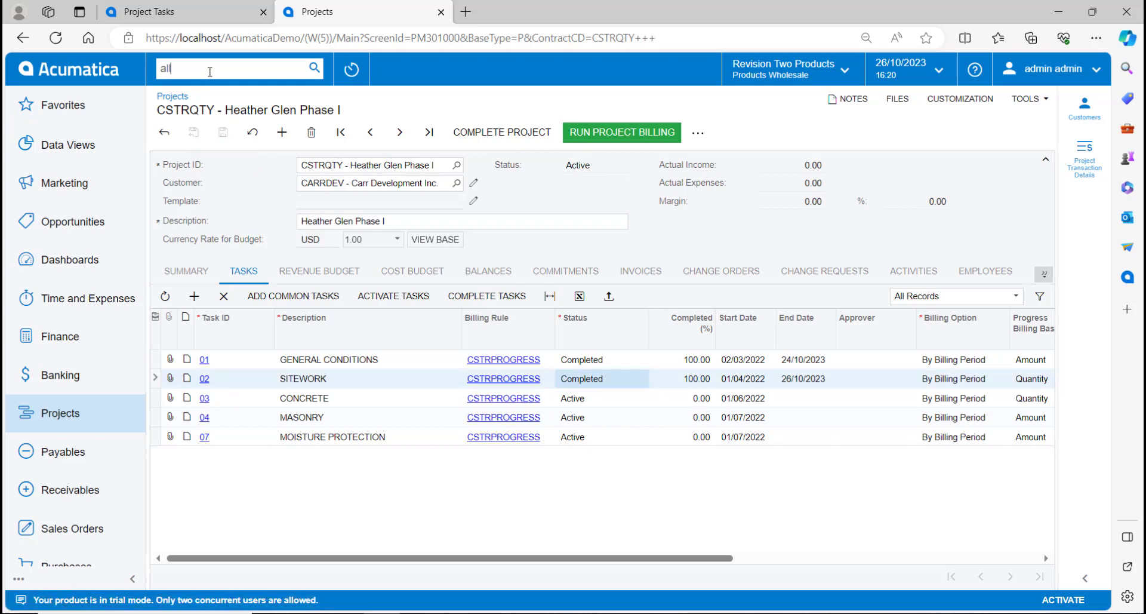
pyautogui.write(' emails')
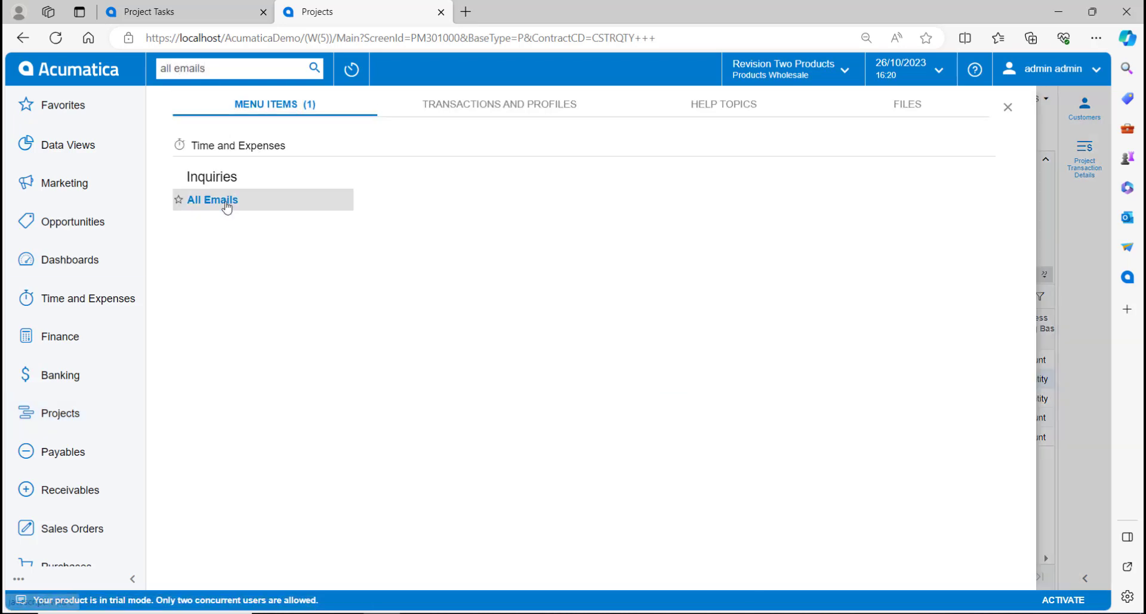
pyautogui.click(225, 205)
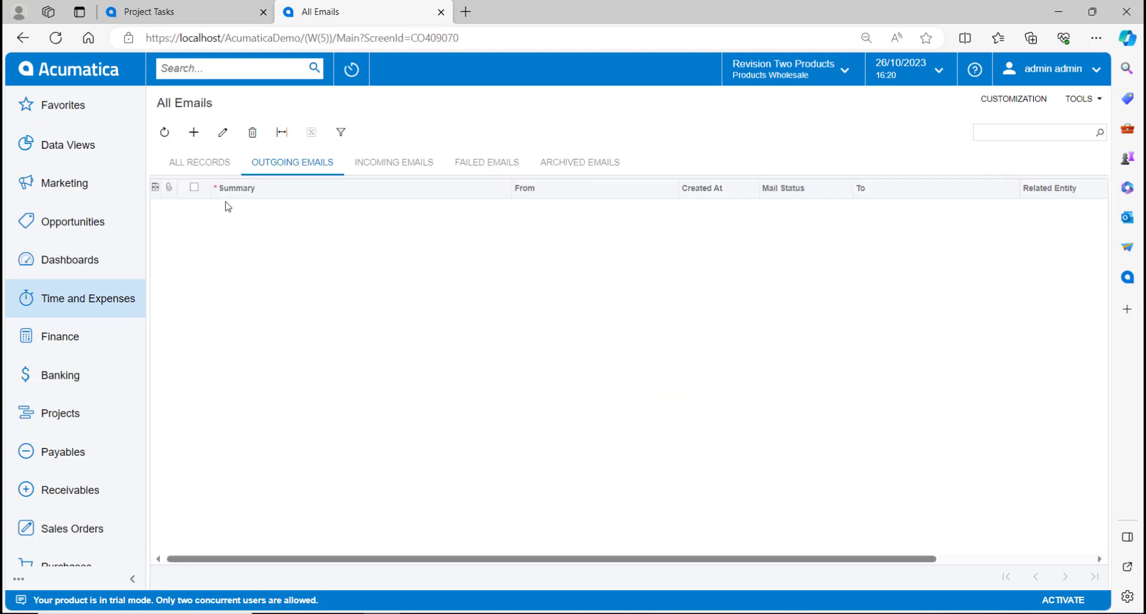
pyautogui.click(238, 211)
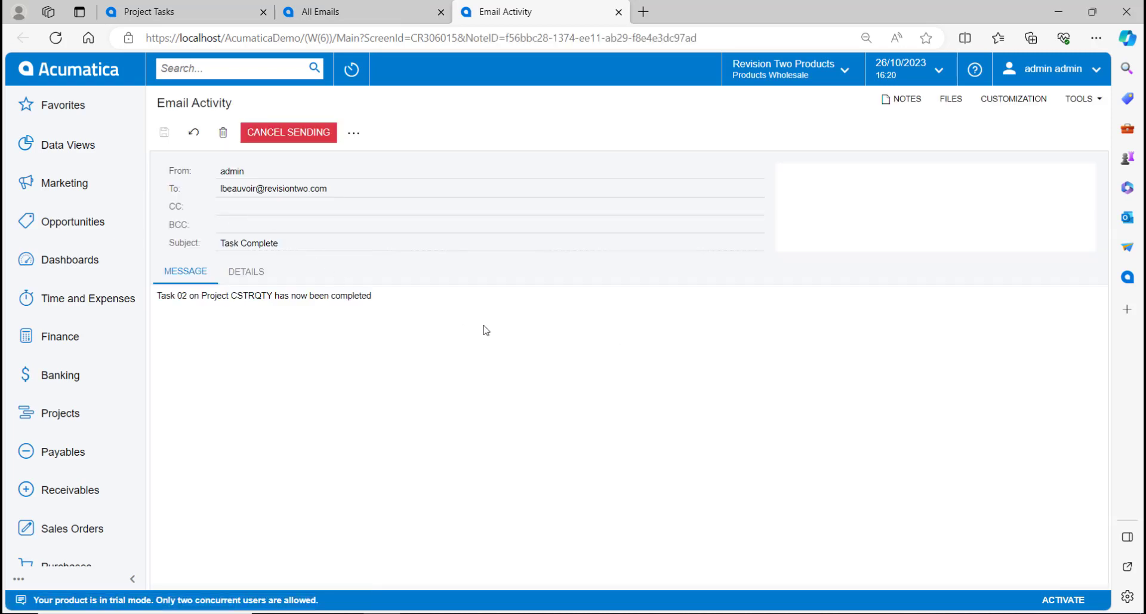
pyautogui.click(618, 13)
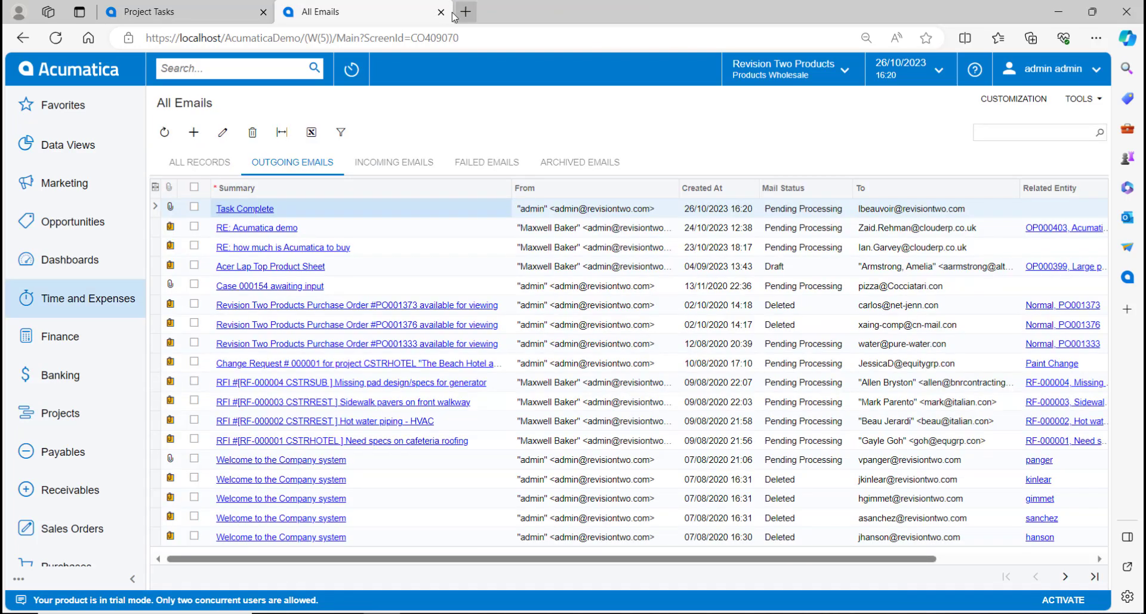
pyautogui.click(440, 12)
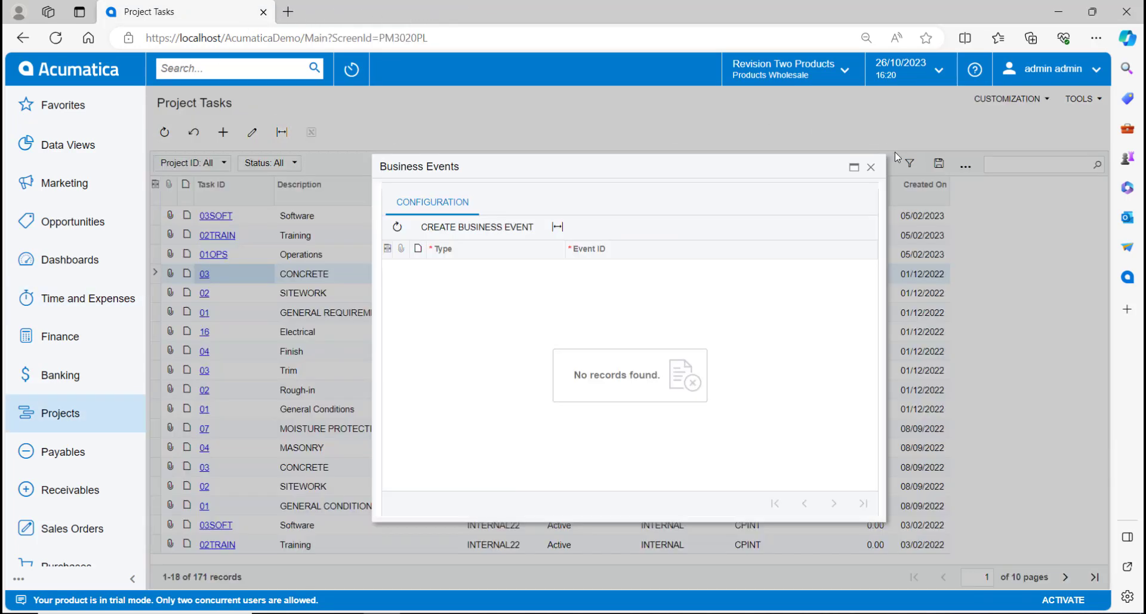
# Step: Close the events list and create a 'Due tomorrow' business event from Invoices and Memos
pyautogui.click(871, 167)
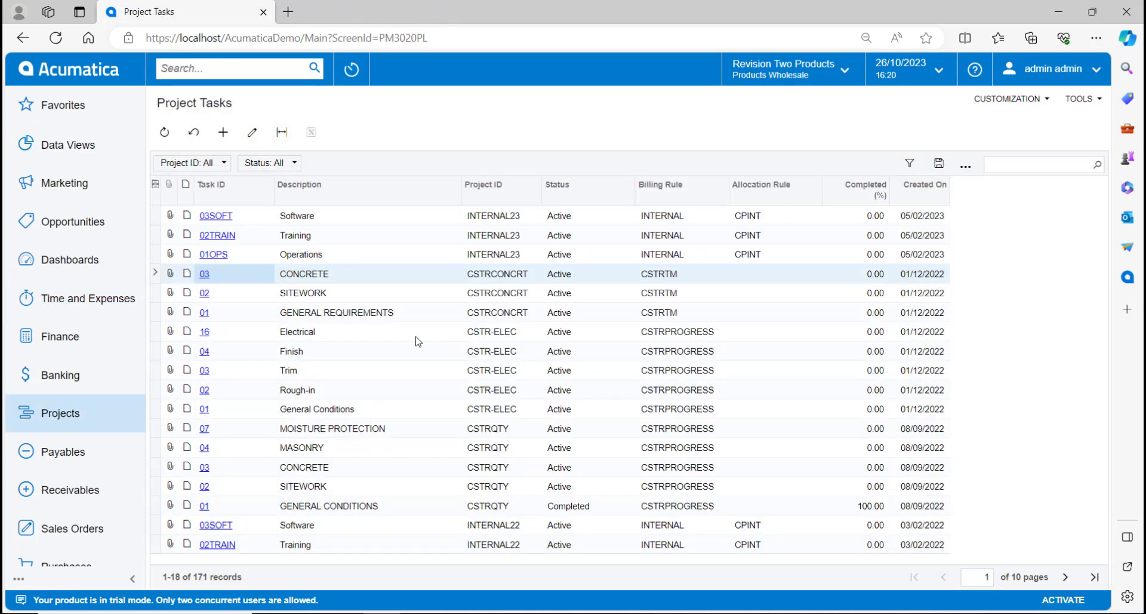
pyautogui.click(77, 482)
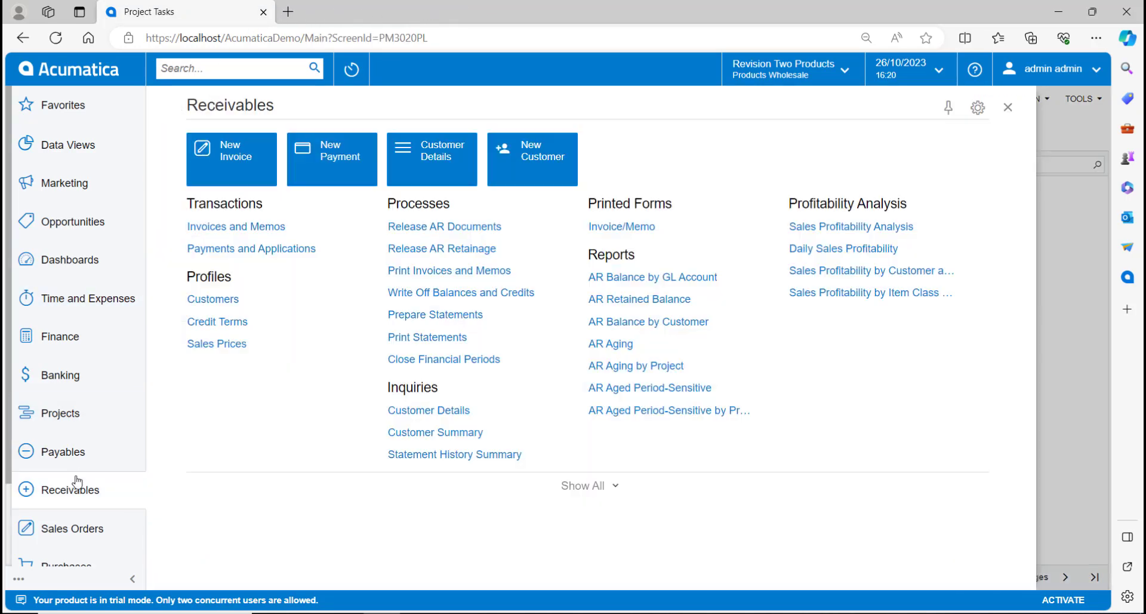
pyautogui.click(250, 226)
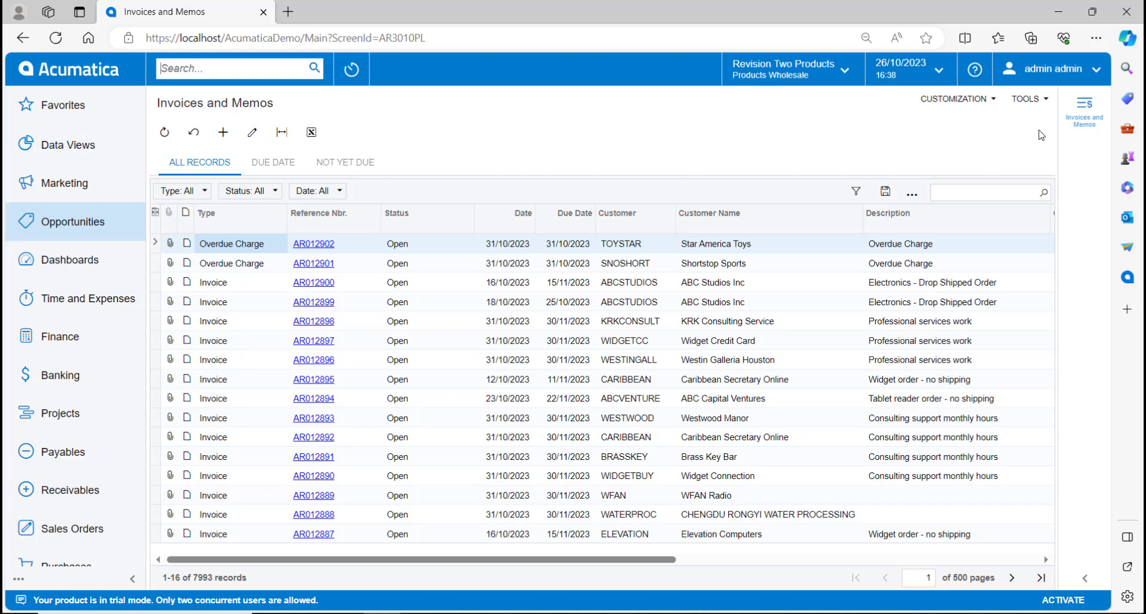
pyautogui.click(1028, 99)
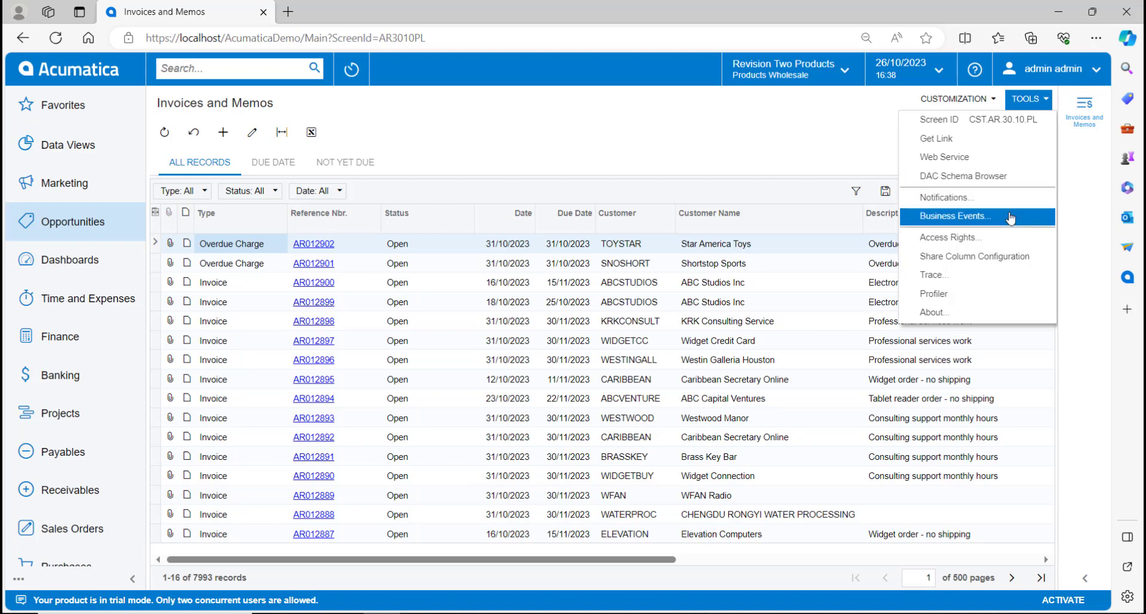
pyautogui.click(1010, 217)
pyautogui.click(471, 228)
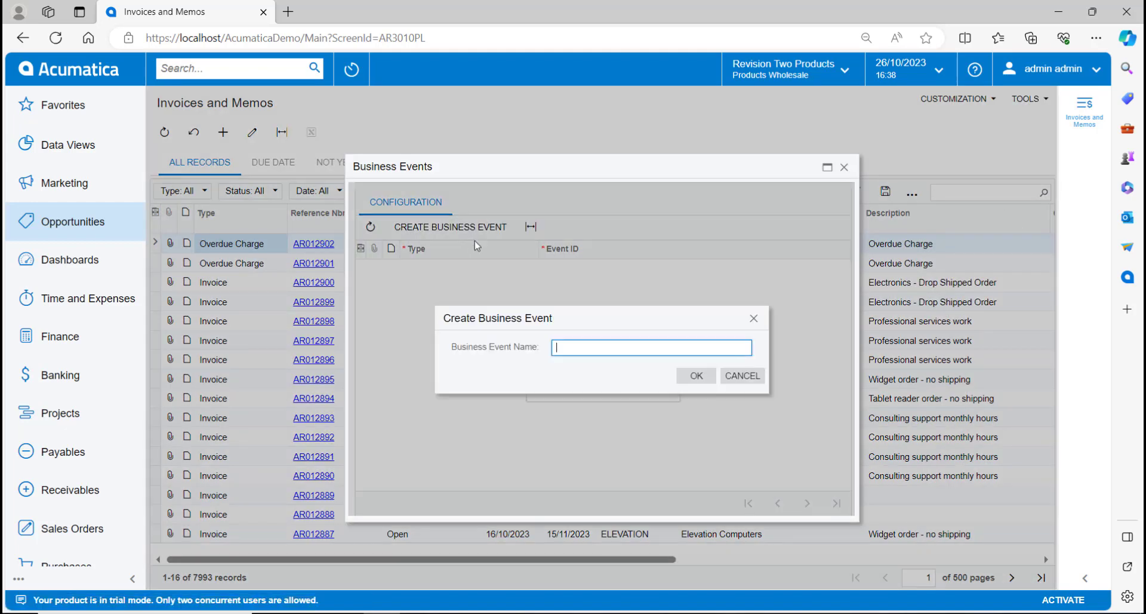
pyautogui.write('OverdueInvoice')
pyautogui.click(696, 375)
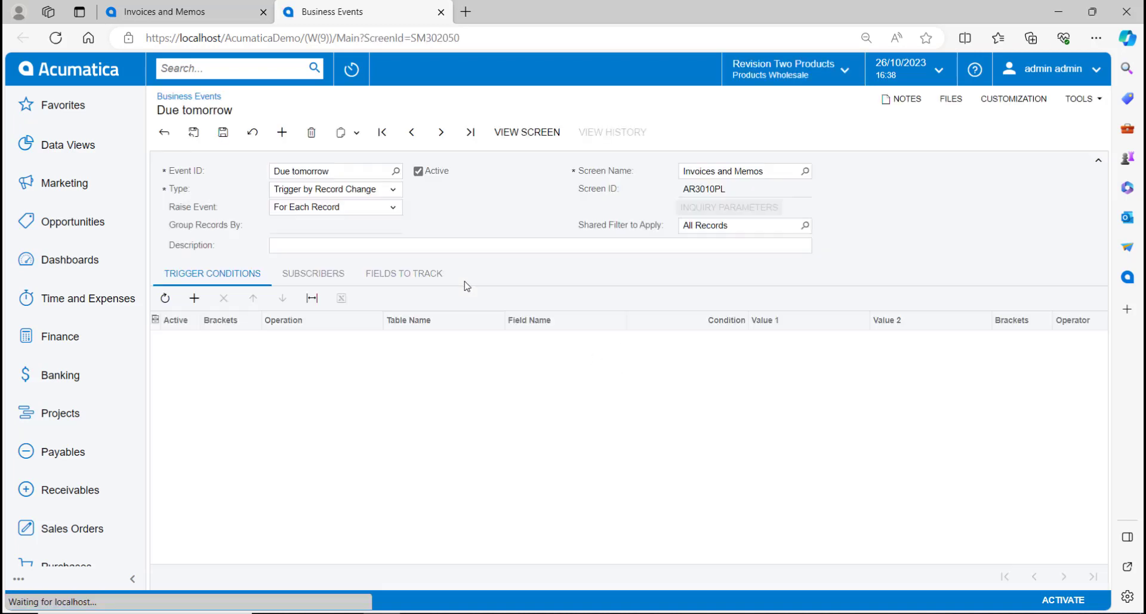
# Step: Change the event type to Trigger by Schedule and select the Description field
pyautogui.click(392, 189)
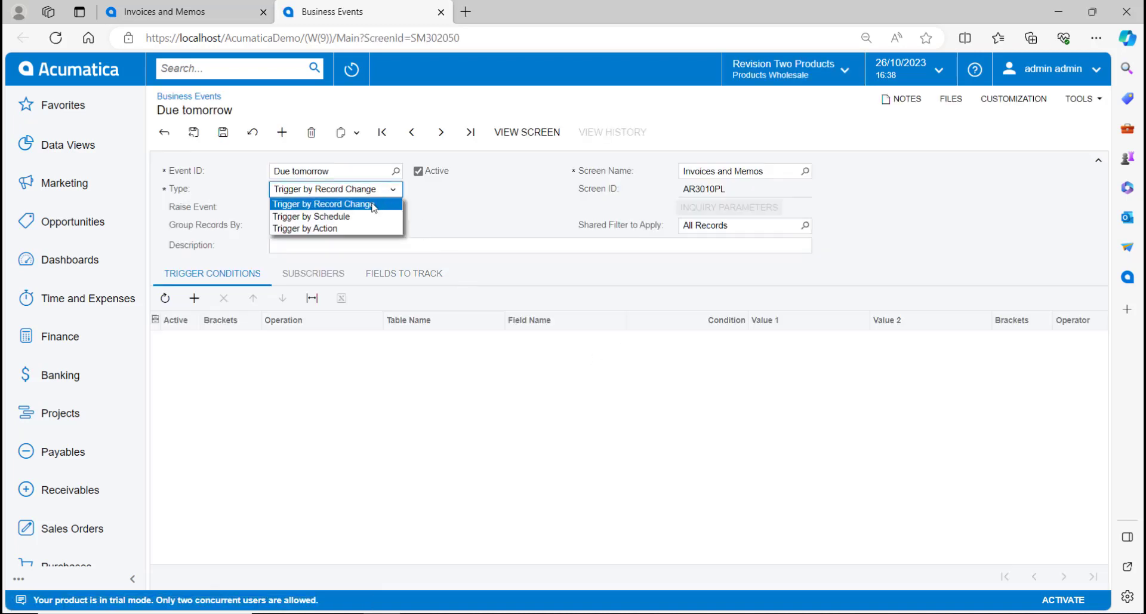
pyautogui.click(362, 217)
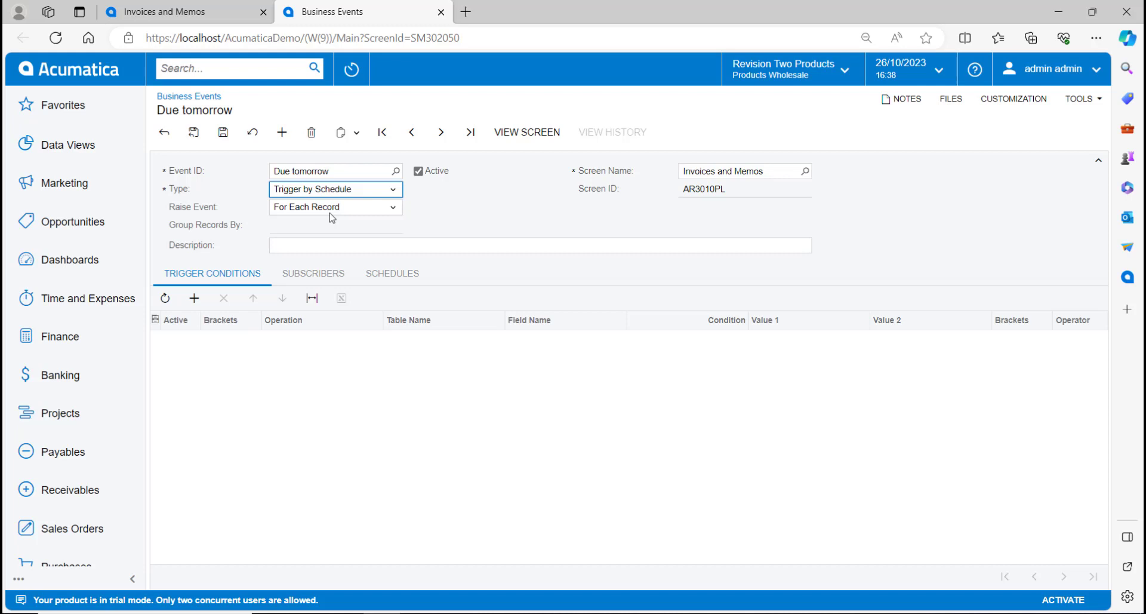
pyautogui.click(306, 245)
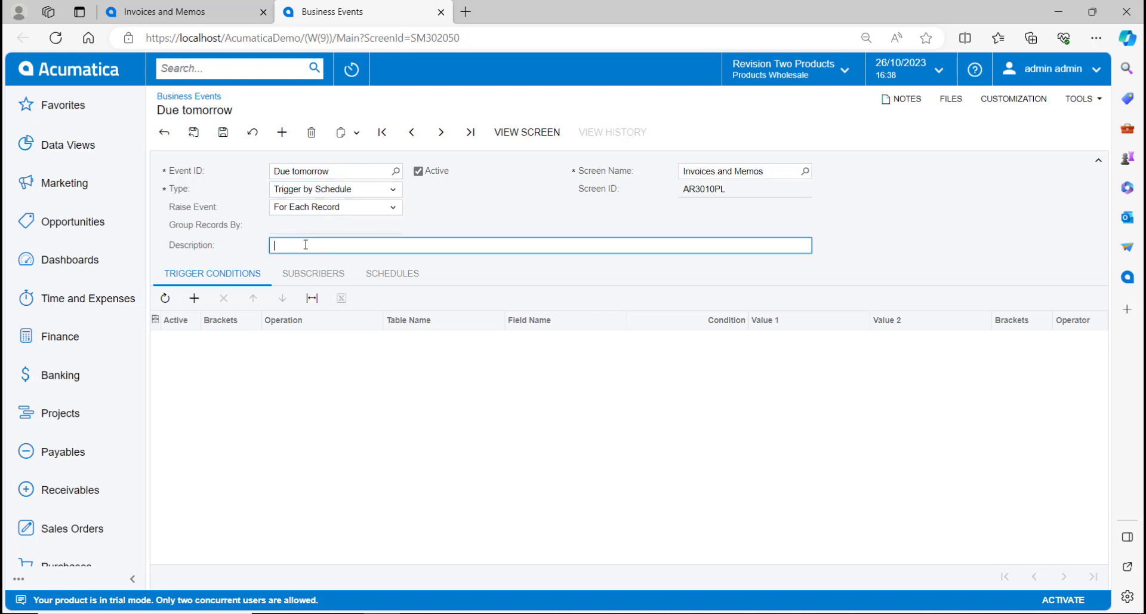
# Step: Describe it as Due tomorrow and add condition ARInvoice Status Equals Open, joined with And
pyautogui.write('Due tomorrow')
pyautogui.click(194, 298)
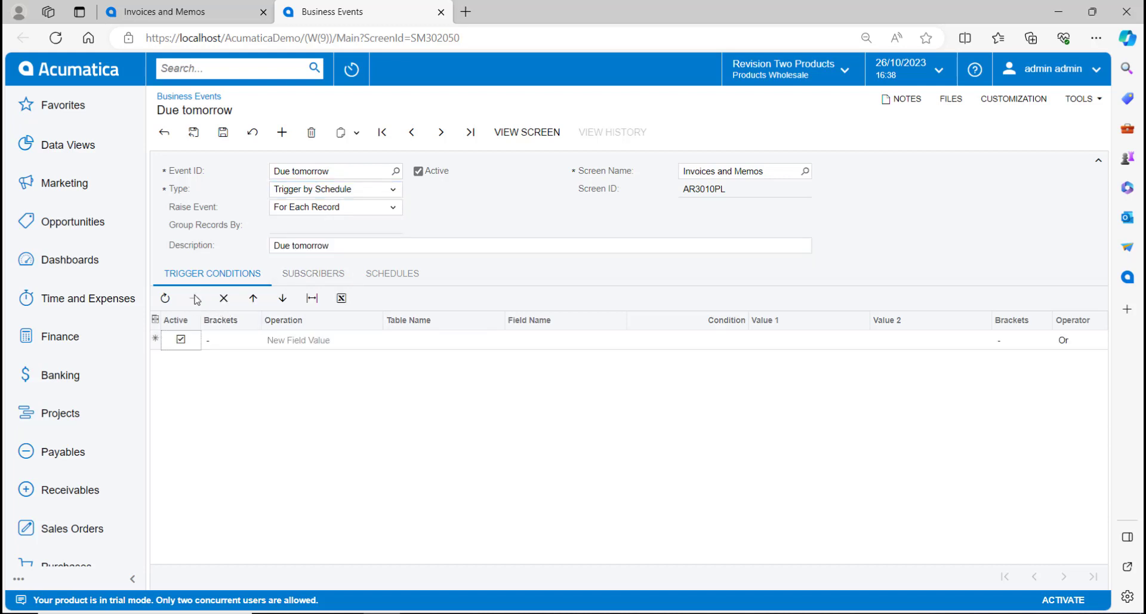
pyautogui.click(430, 346)
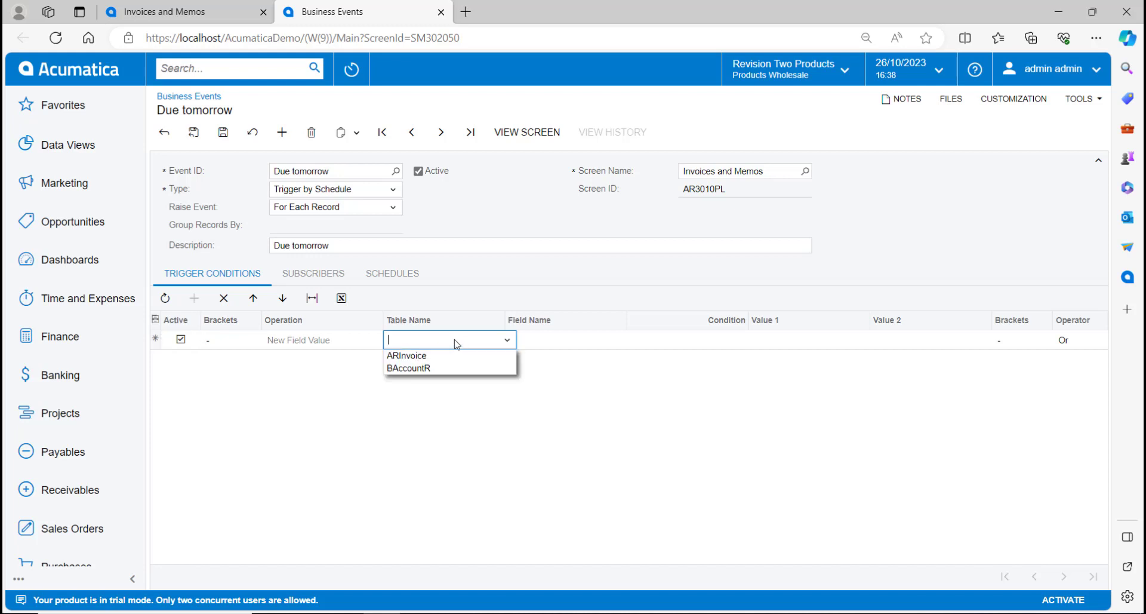
pyautogui.click(473, 358)
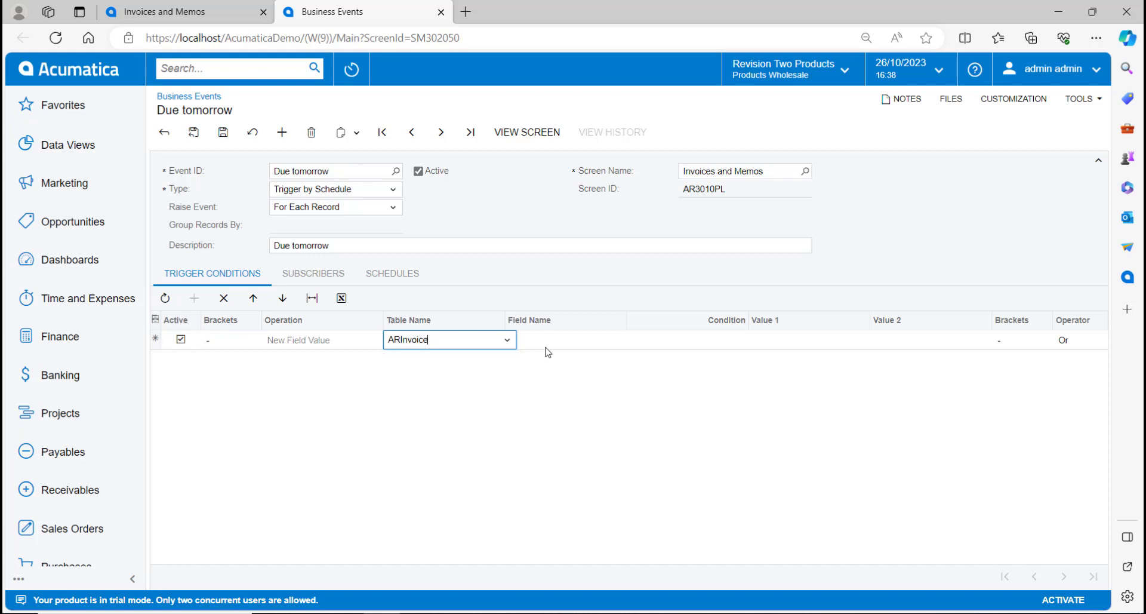
pyautogui.click(586, 340)
pyautogui.click(628, 339)
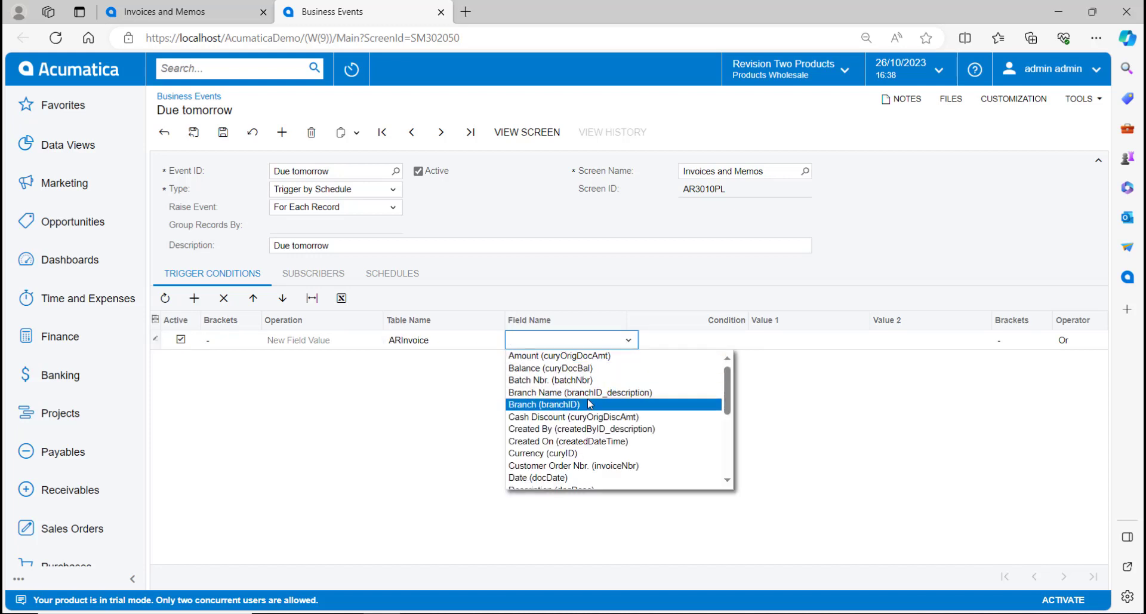
pyautogui.write('st')
pyautogui.click(545, 403)
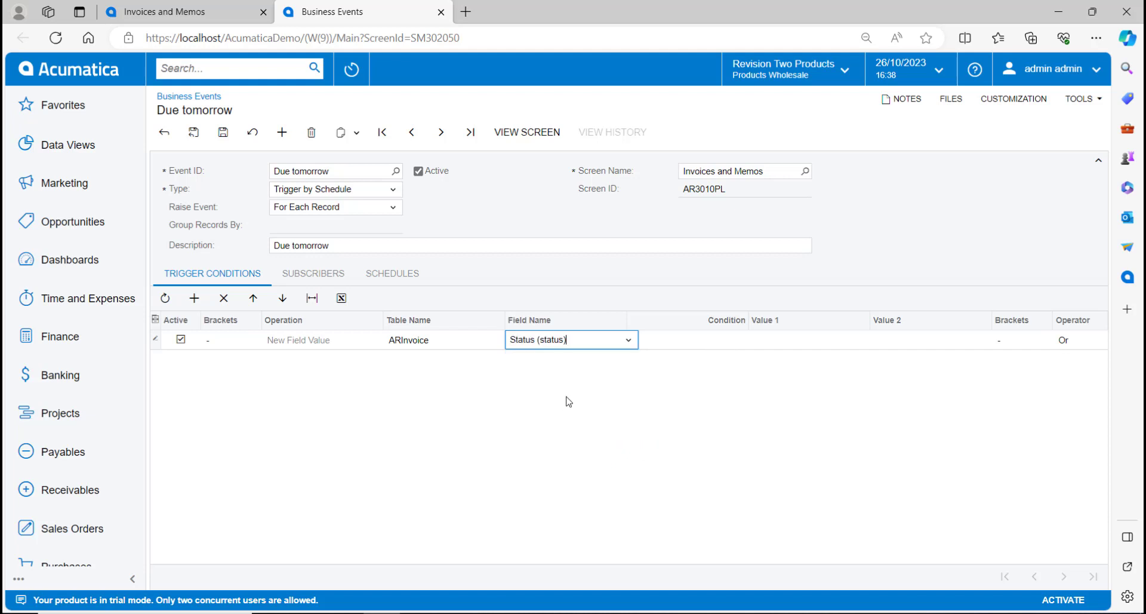
pyautogui.click(685, 343)
pyautogui.click(685, 340)
pyautogui.click(684, 356)
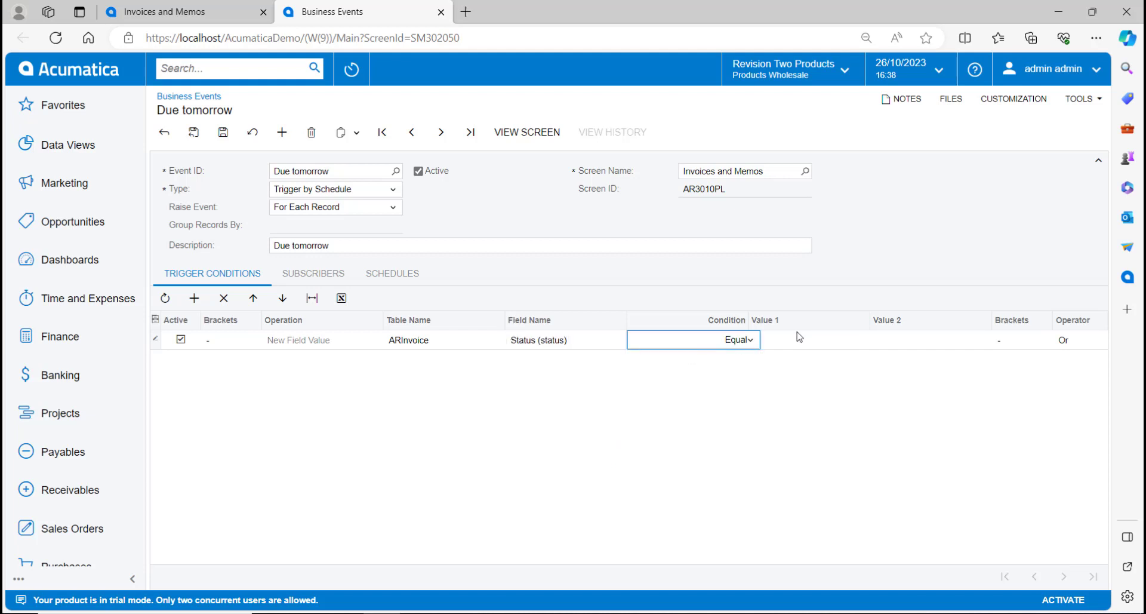
pyautogui.click(800, 339)
pyautogui.click(823, 342)
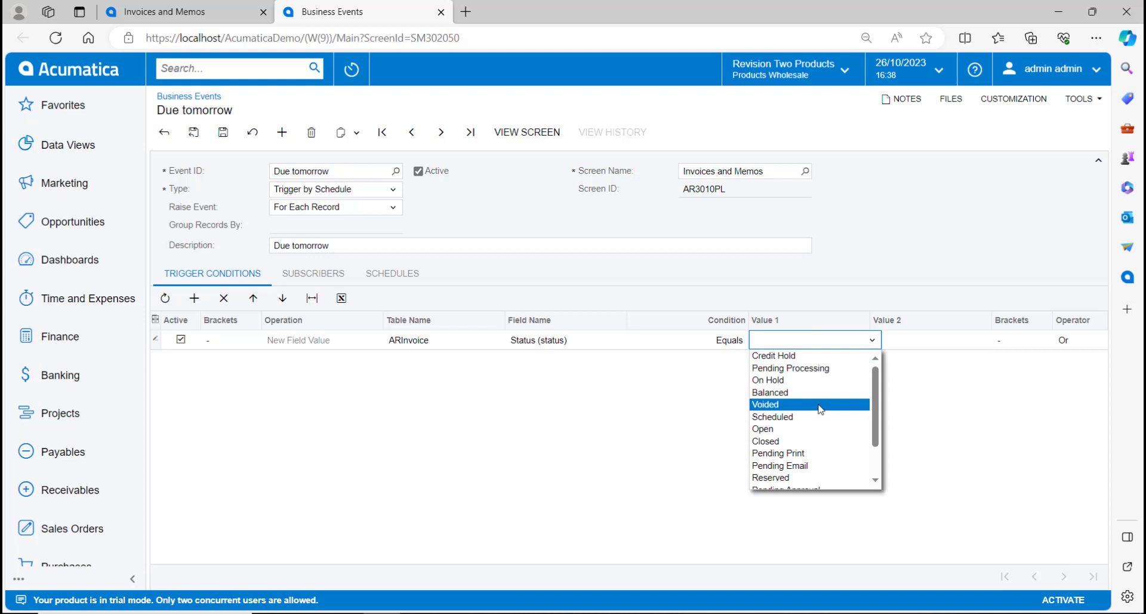
pyautogui.click(817, 429)
pyautogui.click(1084, 340)
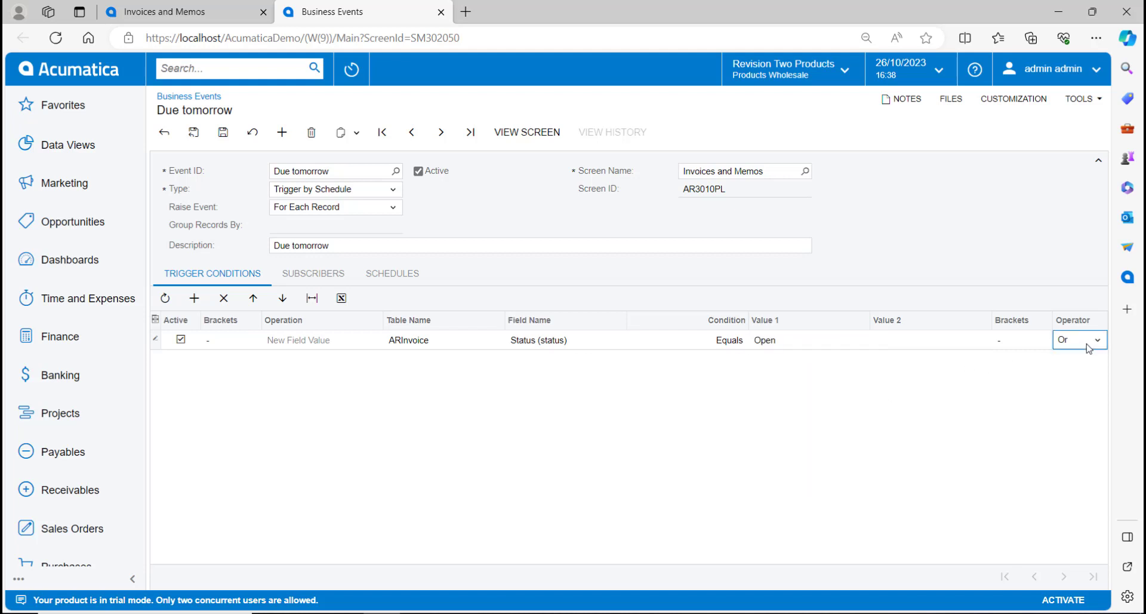
pyautogui.click(1088, 347)
pyautogui.click(1087, 357)
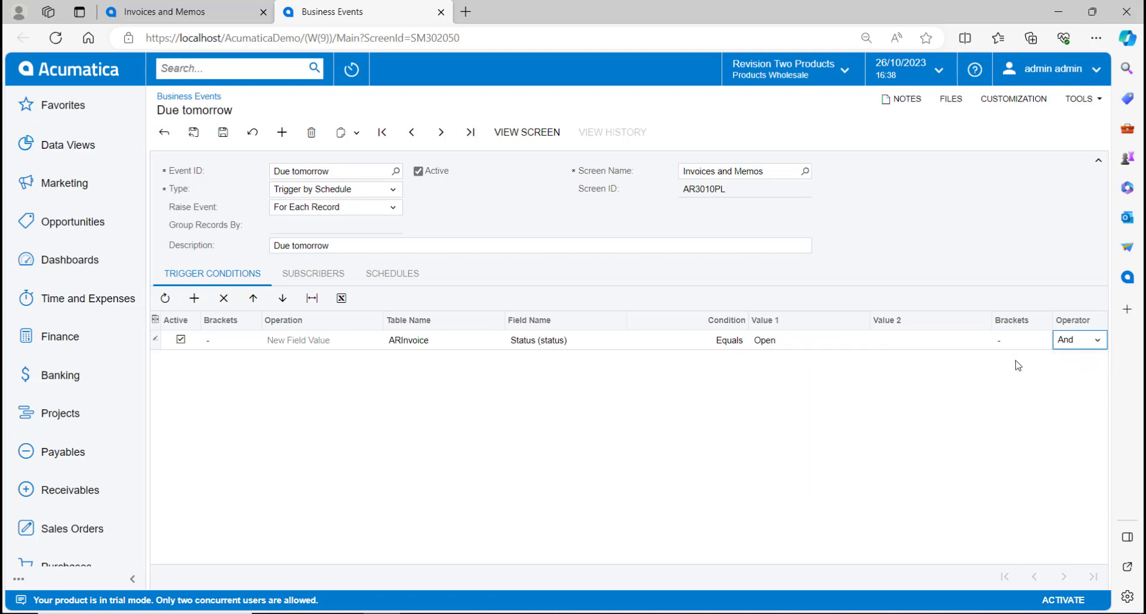
pyautogui.click(194, 298)
pyautogui.click(476, 361)
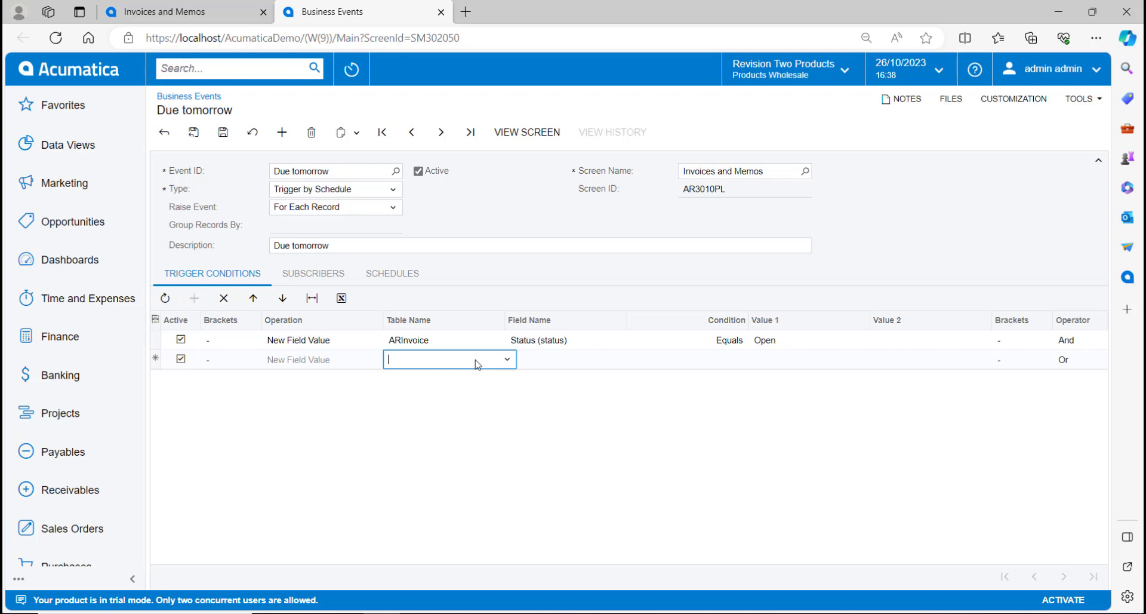
pyautogui.click(507, 359)
pyautogui.click(509, 374)
pyautogui.click(610, 361)
pyautogui.click(628, 358)
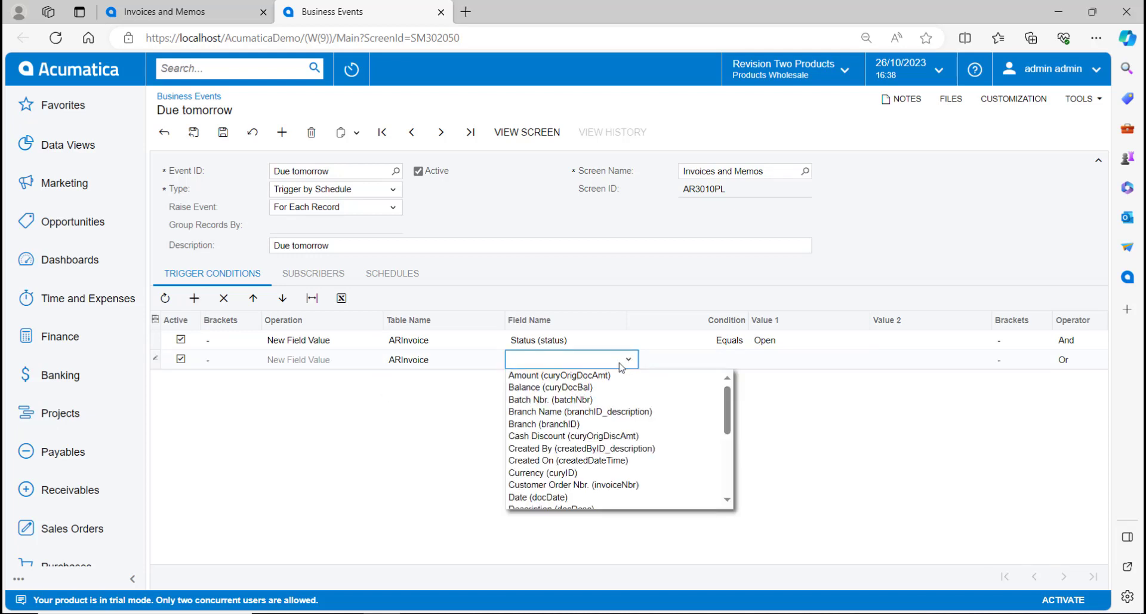
pyautogui.write('due')
pyautogui.click(537, 374)
pyautogui.click(751, 358)
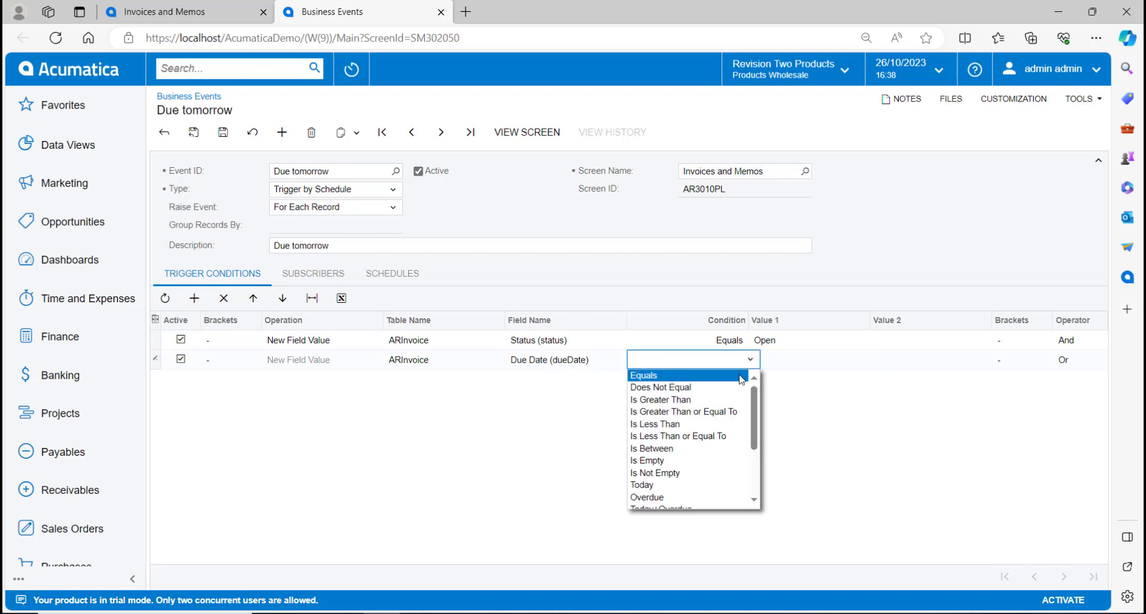
pyautogui.click(741, 376)
pyautogui.click(826, 359)
pyautogui.click(875, 359)
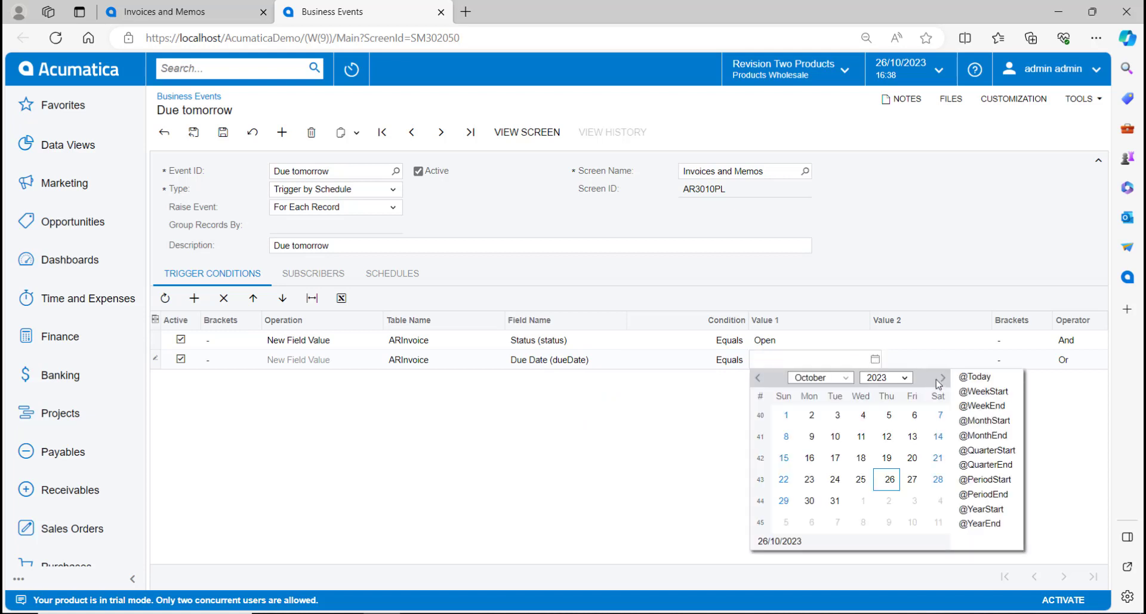
pyautogui.click(974, 376)
pyautogui.write('+')
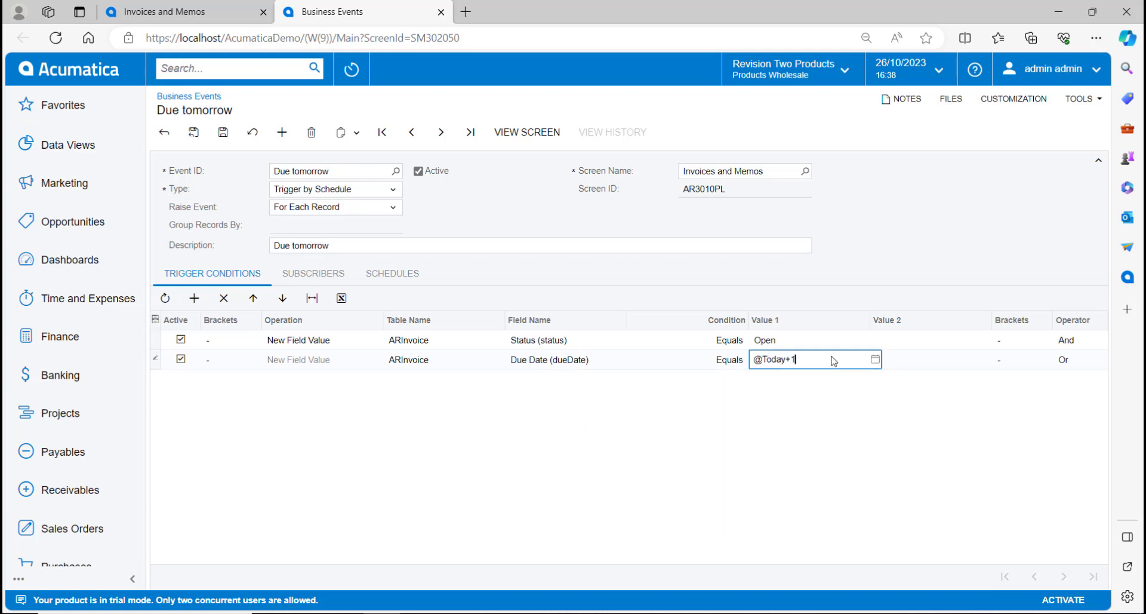
pyautogui.write('1')
pyautogui.press('Tab')
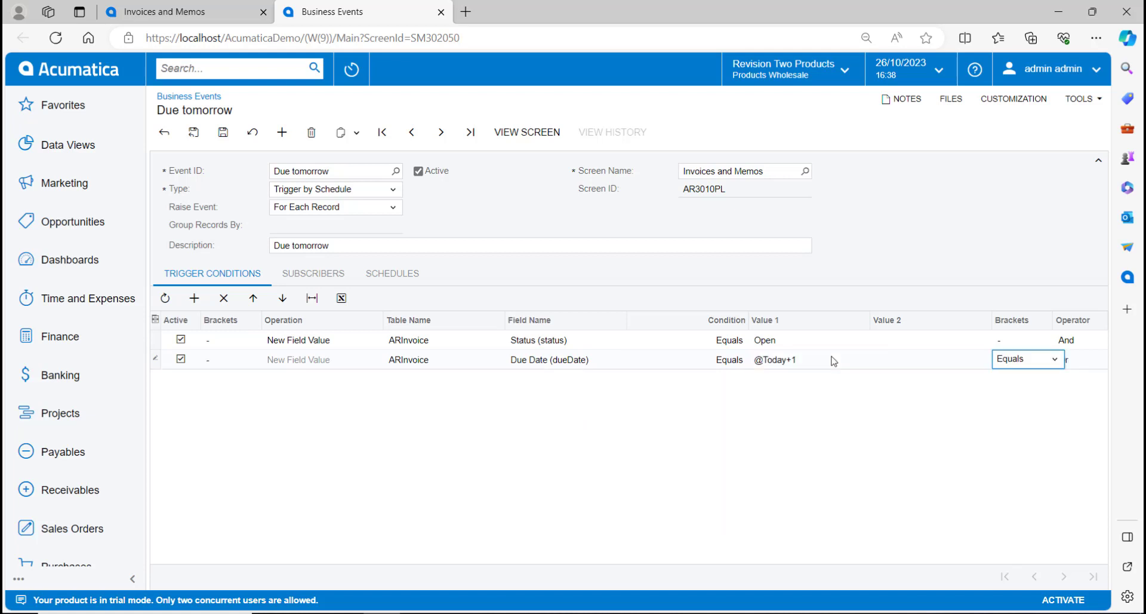
# Step: Add an email notification subscriber with the description 'Due', sent from the admin account
pyautogui.click(323, 275)
pyautogui.click(346, 297)
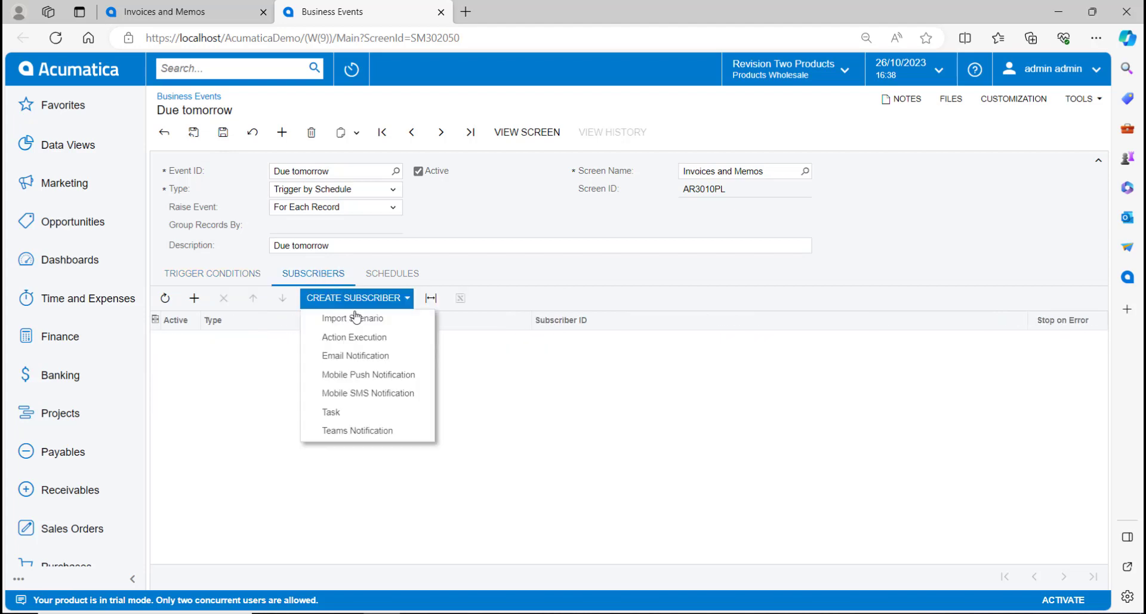
pyautogui.click(362, 355)
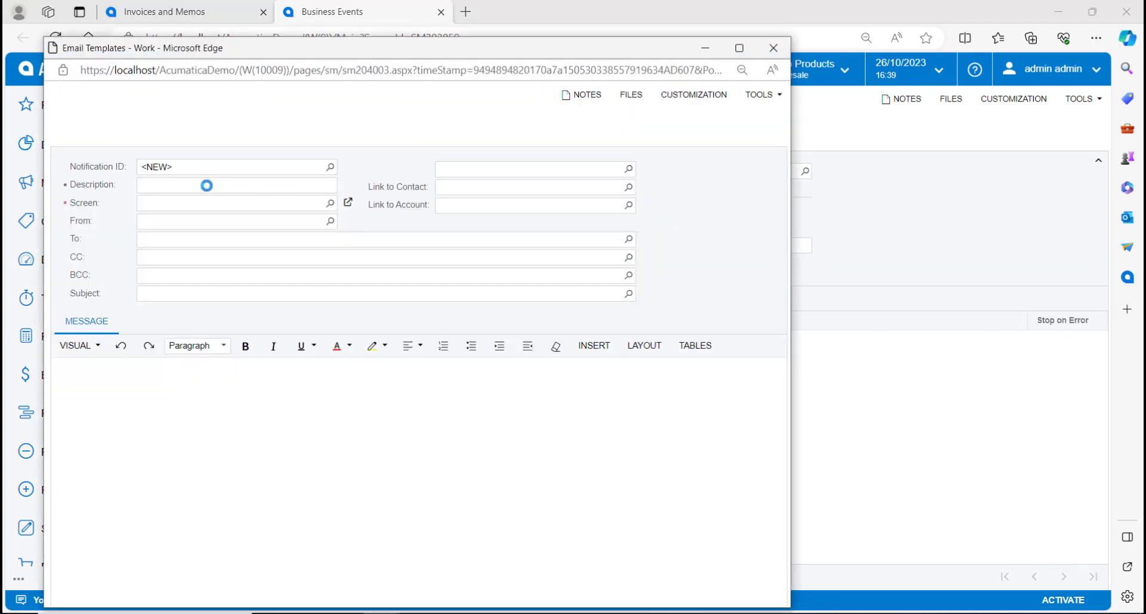
pyautogui.click(191, 184)
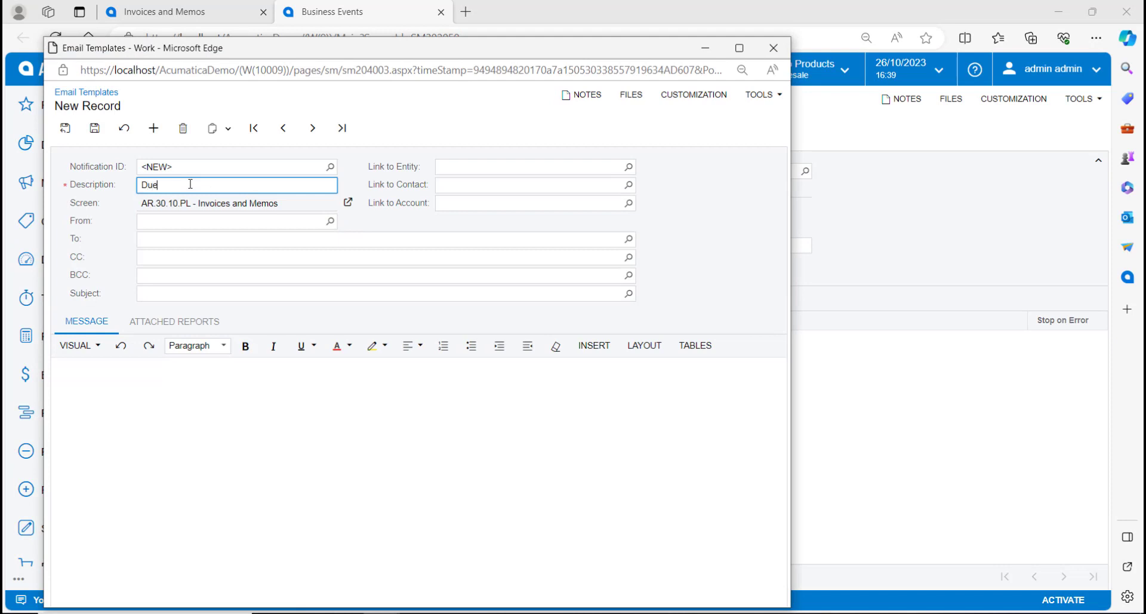
pyautogui.write('Due')
pyautogui.press('Tab')
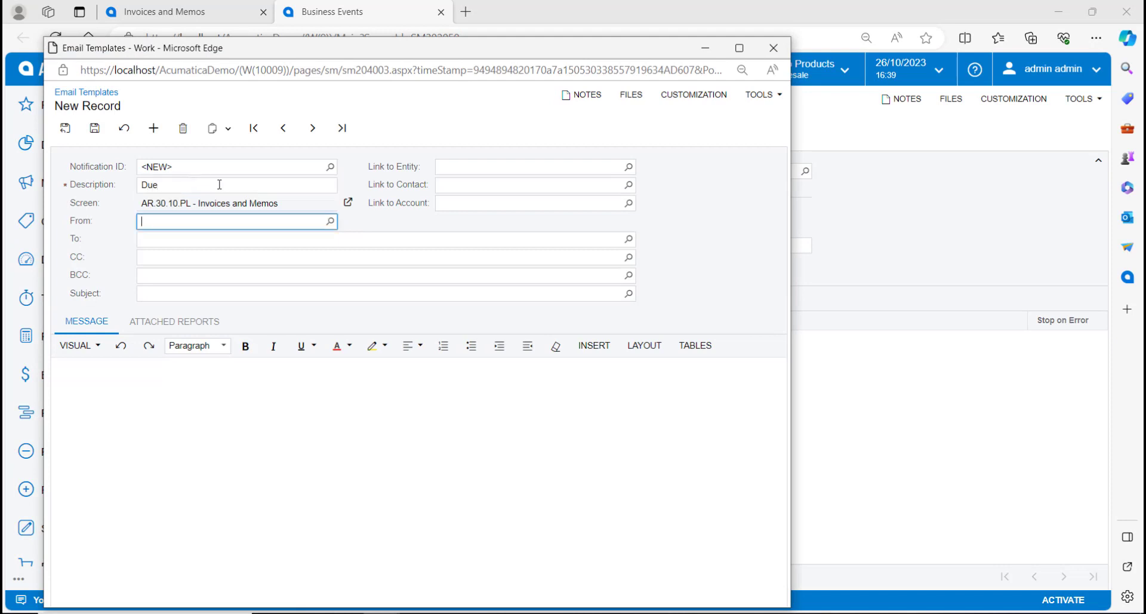
pyautogui.click(329, 221)
pyautogui.doubleClick(202, 315)
# Step: Address the email to a user's email and set the subject to 'Invoice Due'
pyautogui.click(628, 238)
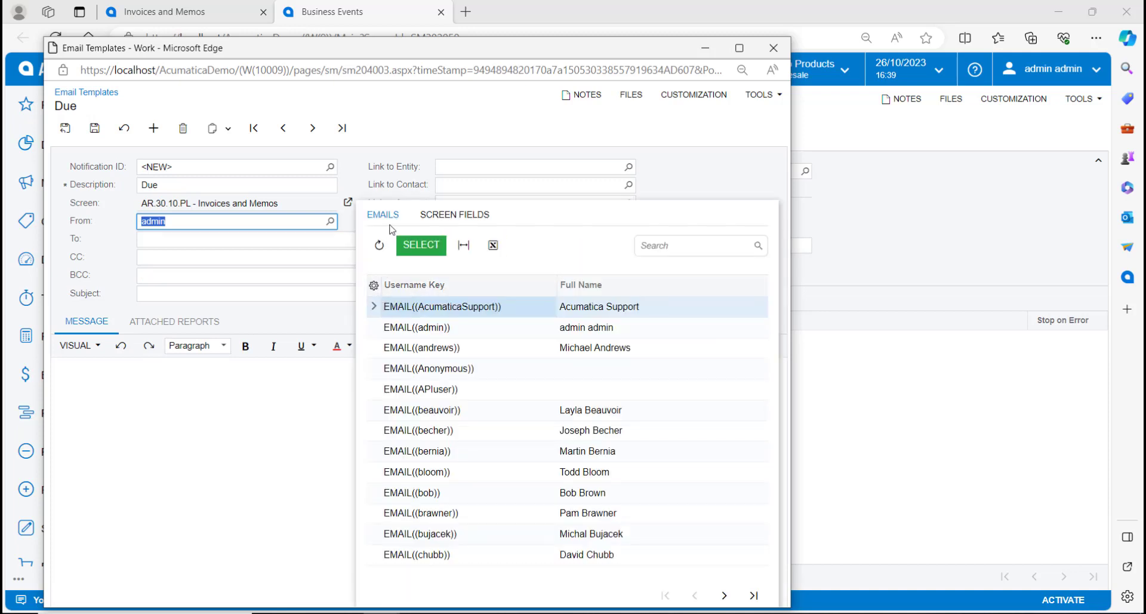
pyautogui.click(455, 215)
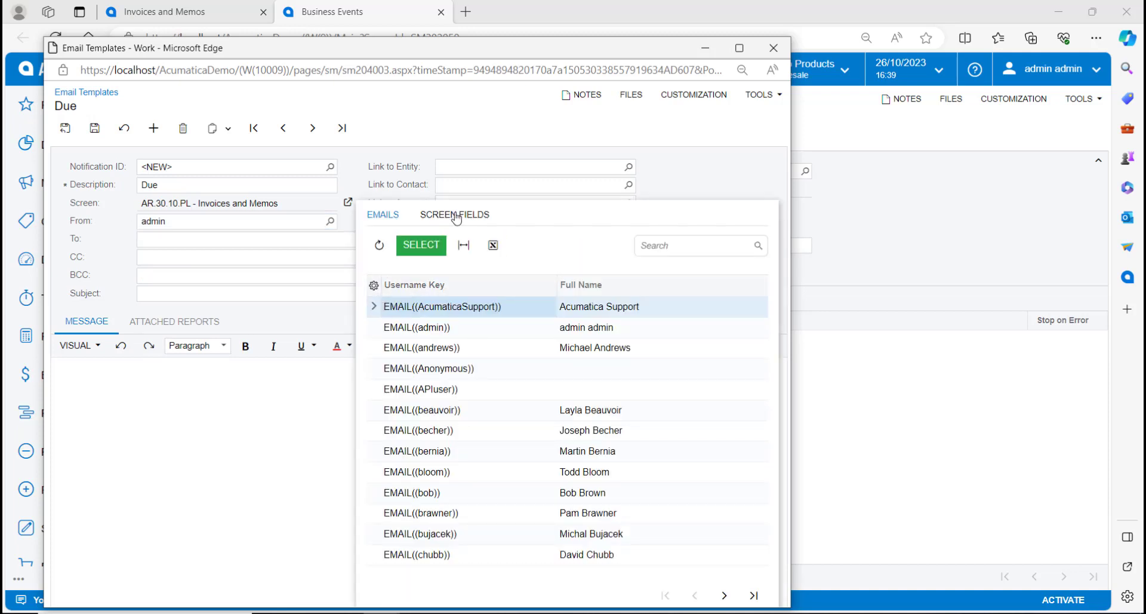
pyautogui.click(389, 216)
pyautogui.doubleClick(417, 412)
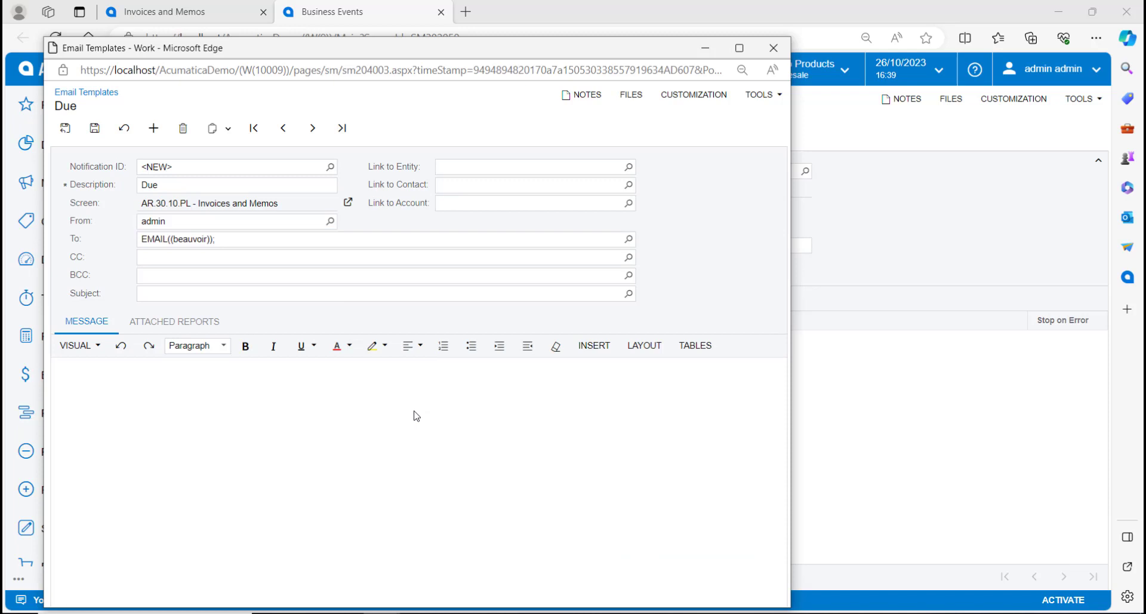
pyautogui.click(175, 295)
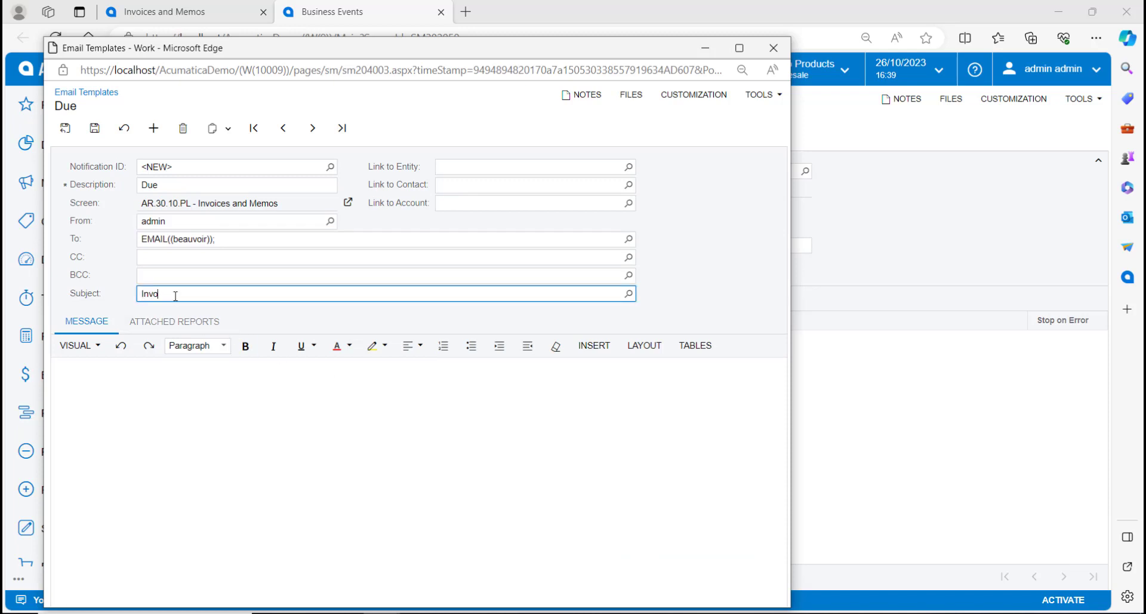
pyautogui.press('Tab')
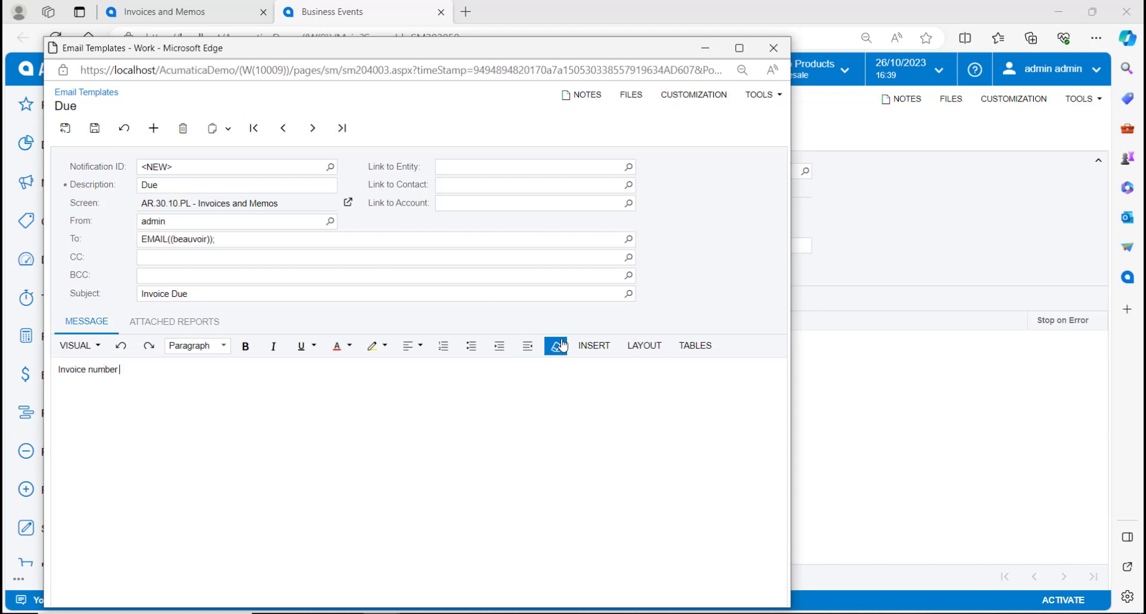
# Step: Write the body 'Invoice number ((ARInvoice_invoiceNbr)) is due tomorrow' using the invoice number data field
pyautogui.click(591, 343)
pyautogui.click(573, 374)
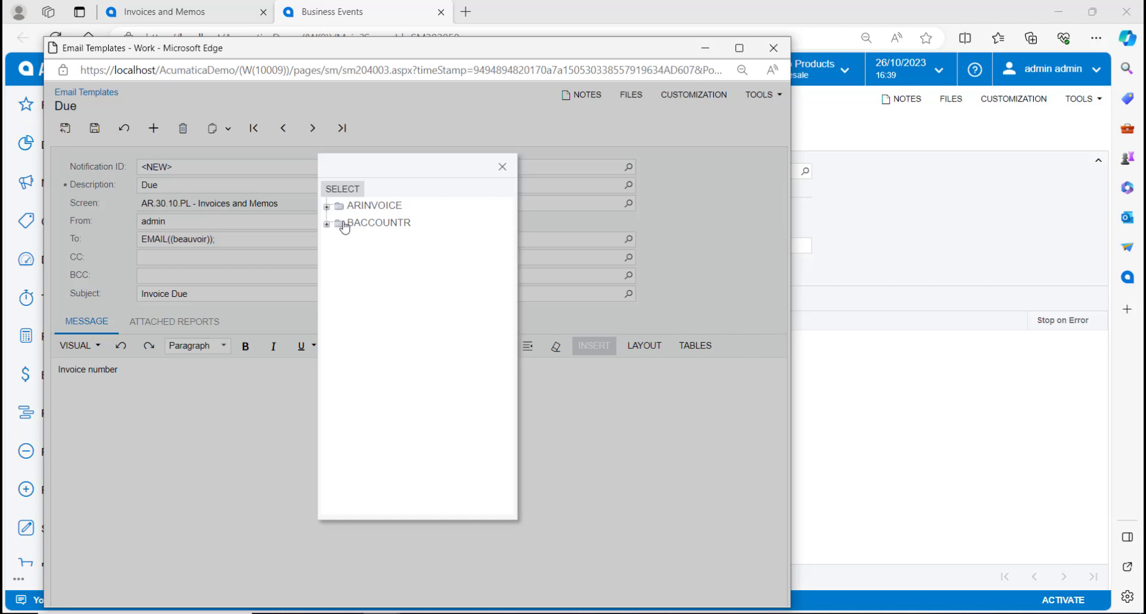
pyautogui.click(327, 208)
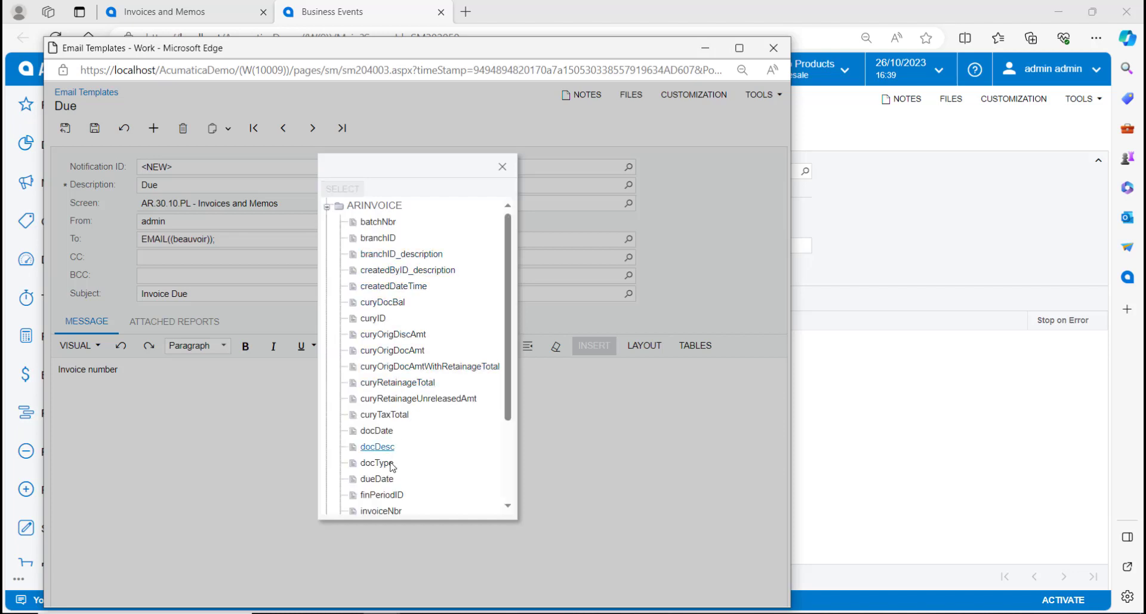
pyautogui.click(382, 511)
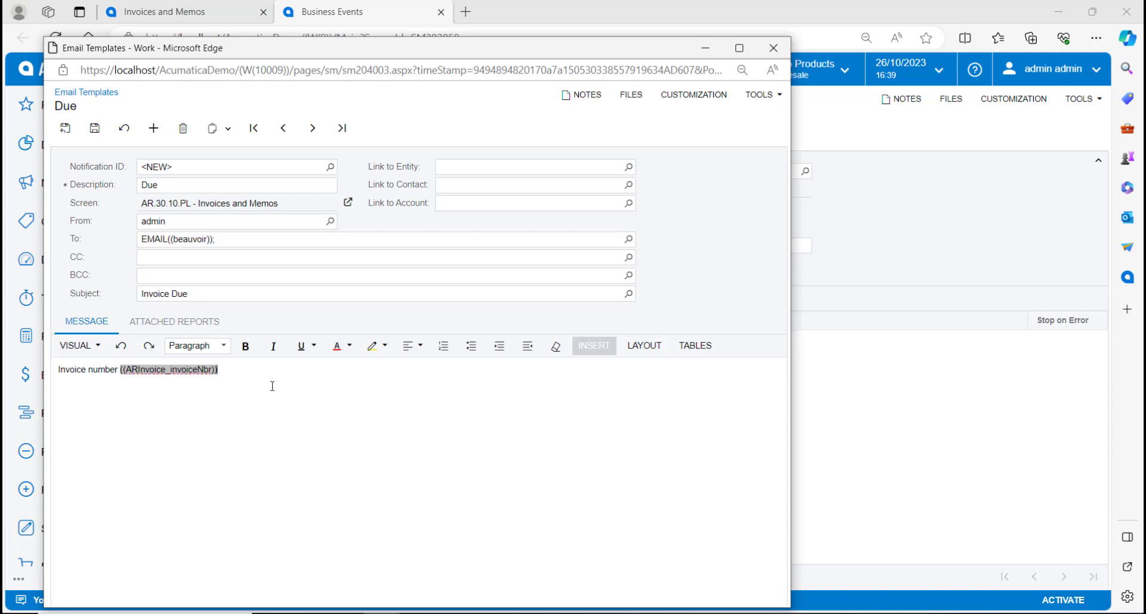
pyautogui.write('(')
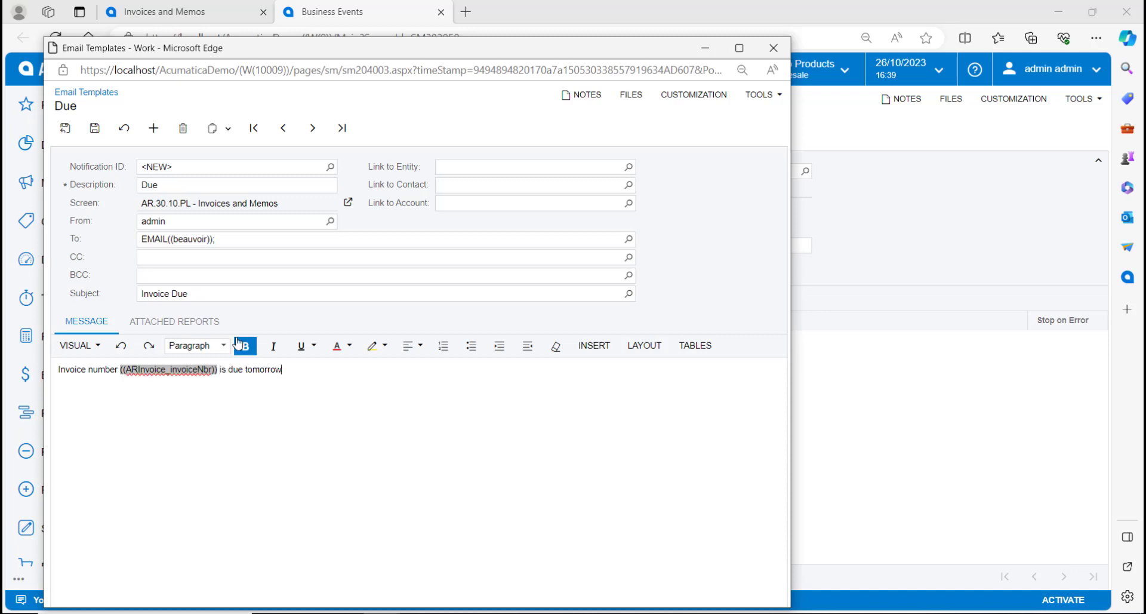
pyautogui.click(174, 322)
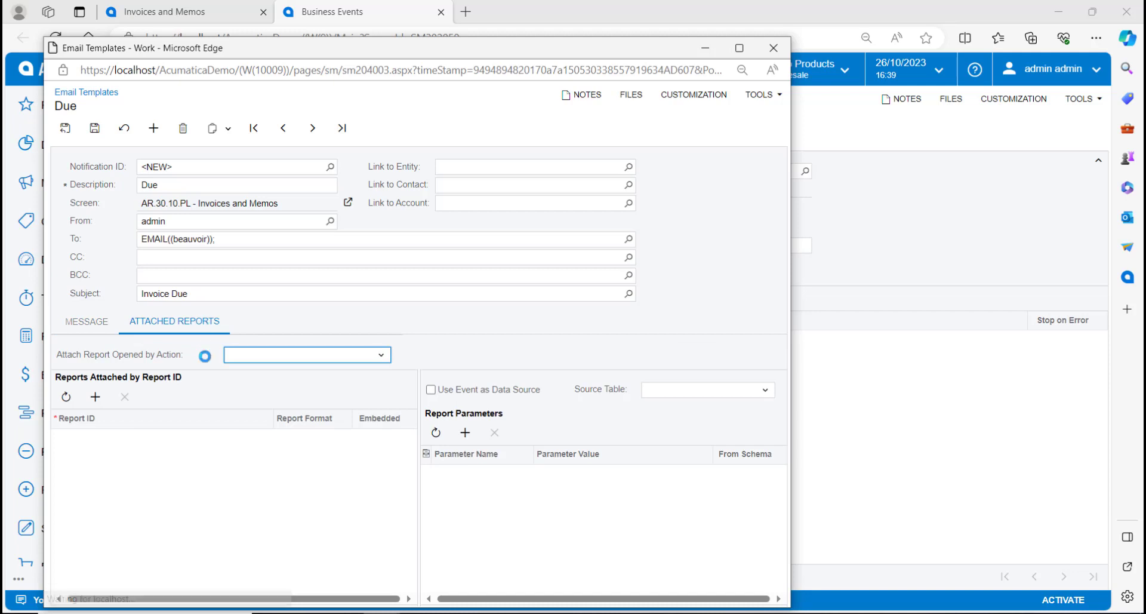
# Step: Attach the AR641000 Invoice/Memo report as a PDF, using the event as data source
pyautogui.click(95, 396)
pyautogui.click(278, 436)
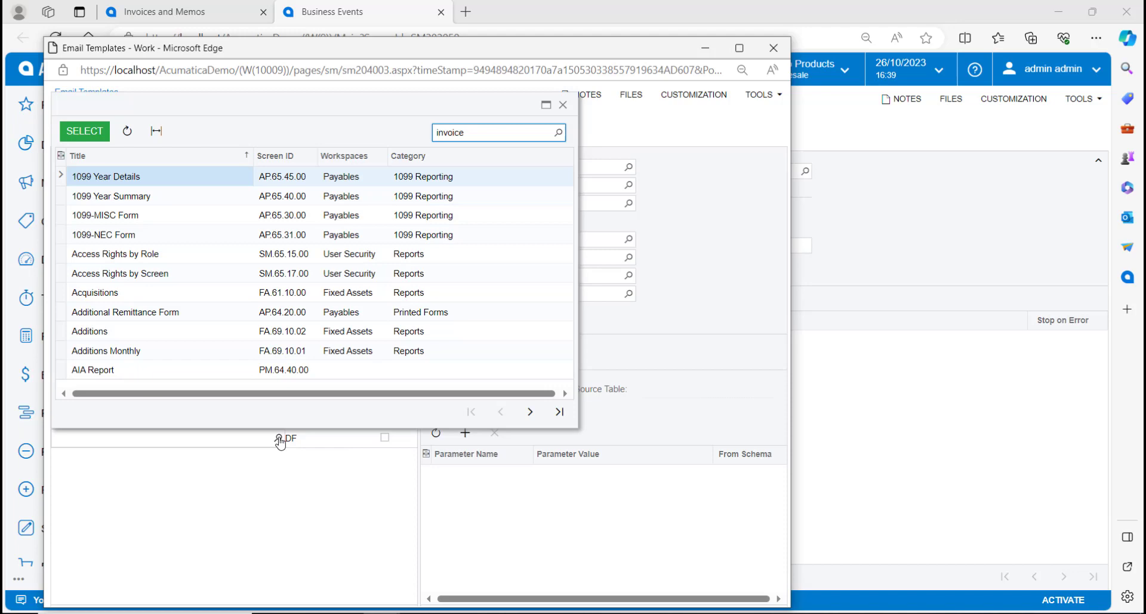
pyautogui.click(181, 201)
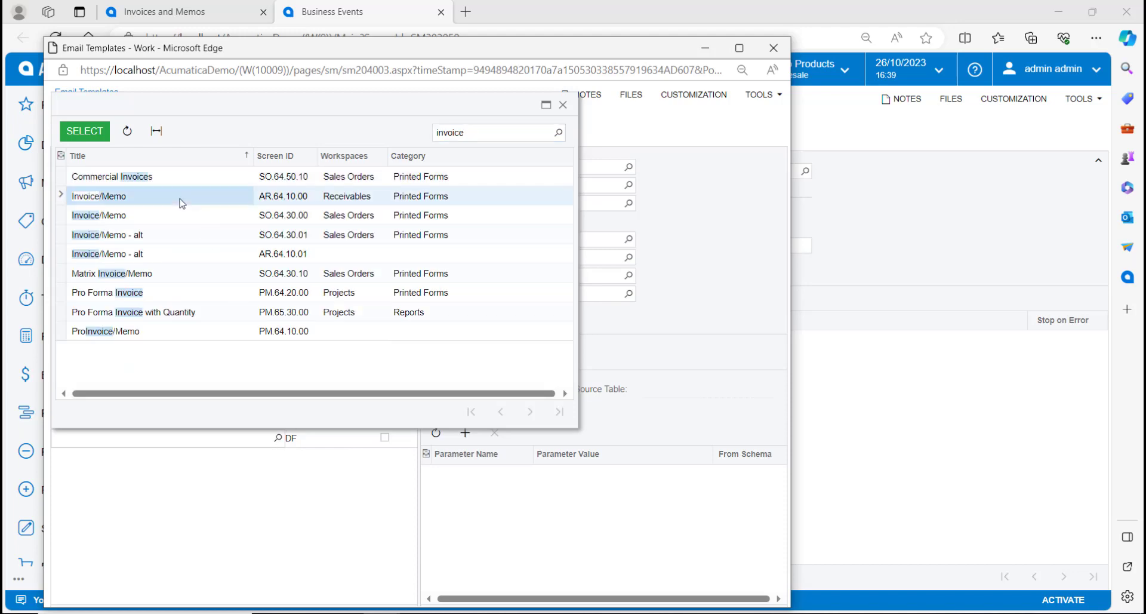
pyautogui.doubleClick(182, 201)
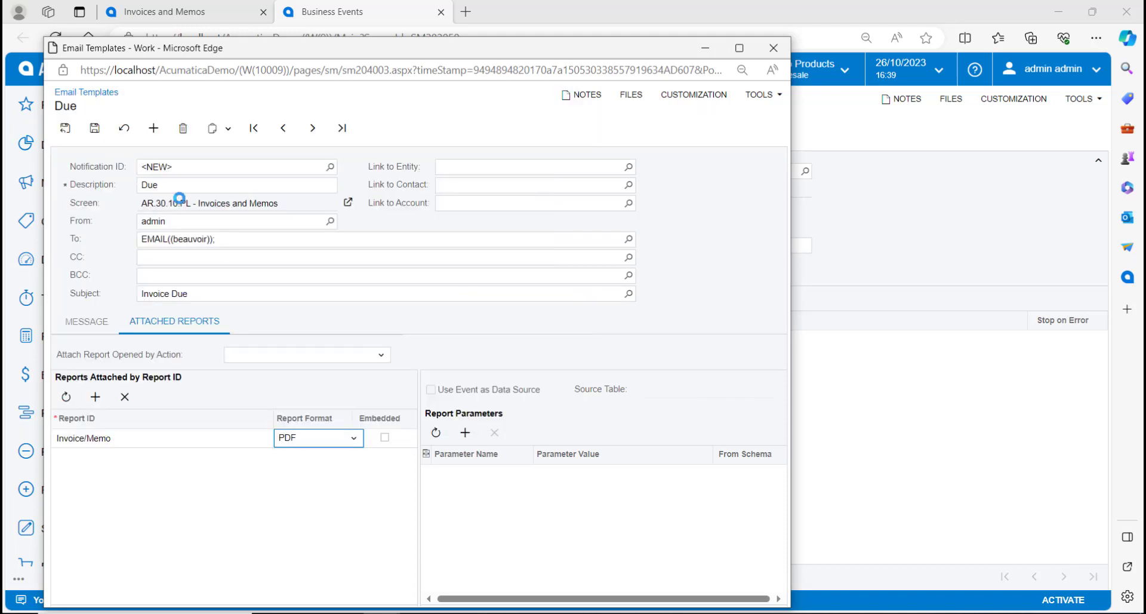
pyautogui.click(430, 390)
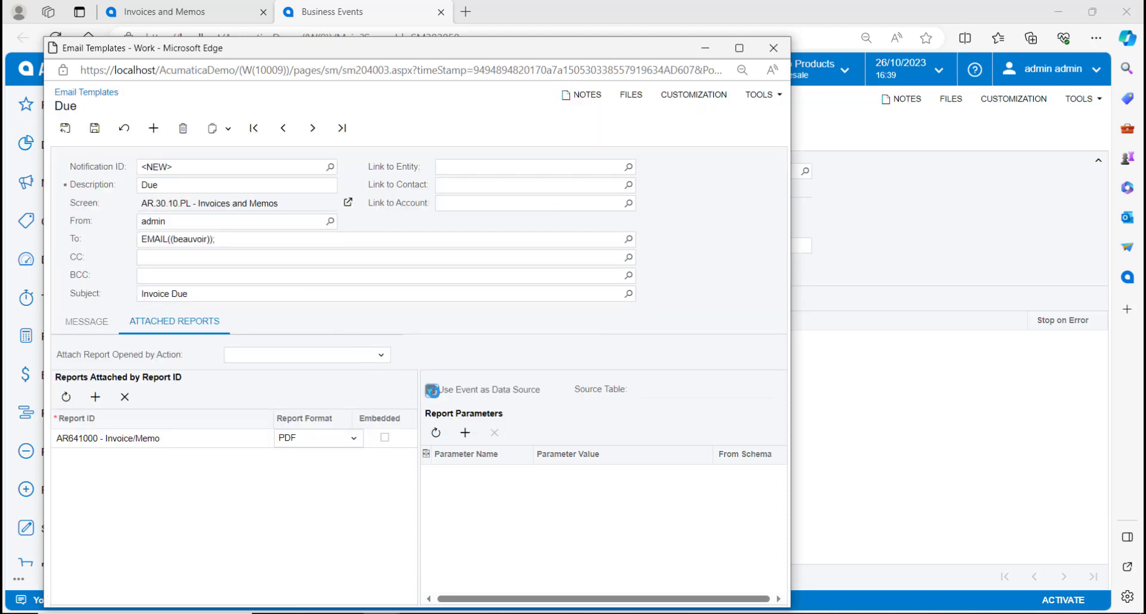
# Step: Map the report's Reference Number parameter to ARInvoice.refNbr and save the Due template
pyautogui.click(465, 432)
pyautogui.click(541, 476)
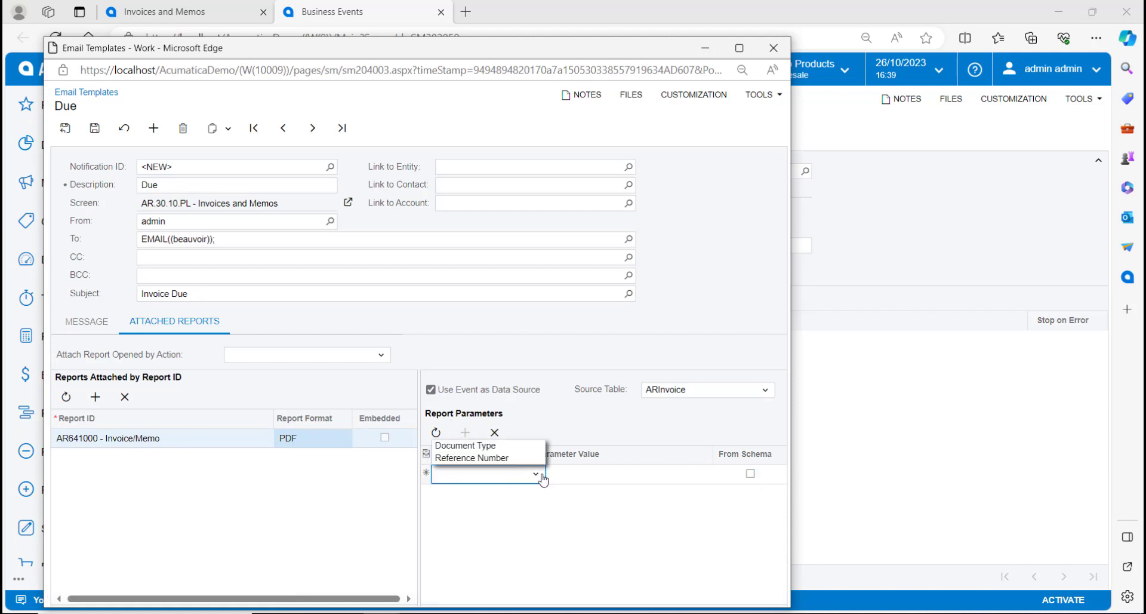
pyautogui.click(525, 458)
pyautogui.click(608, 477)
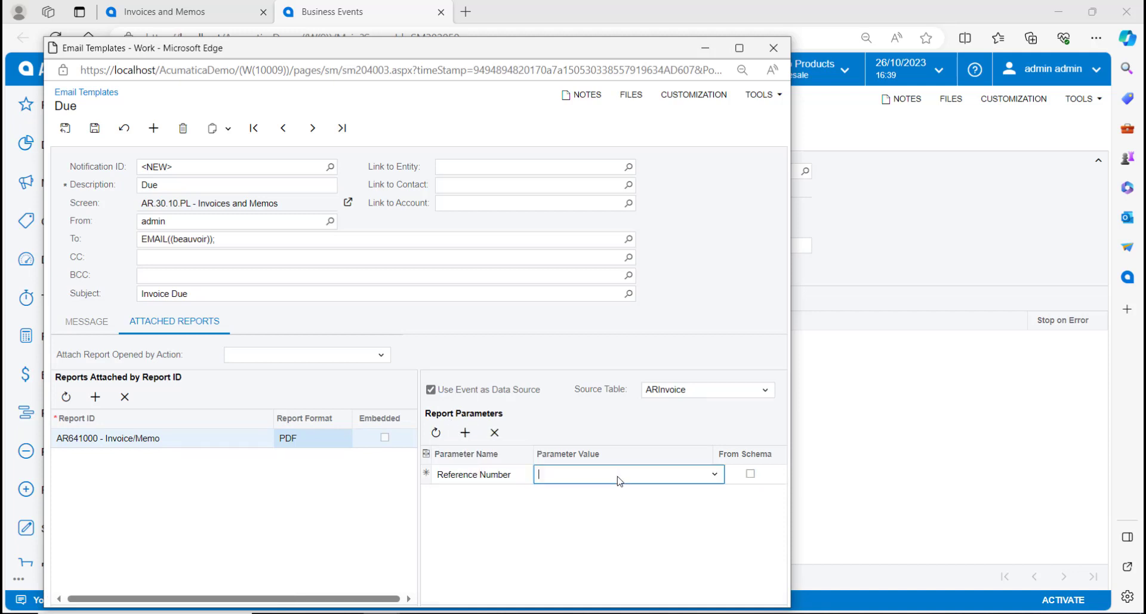
pyautogui.click(715, 474)
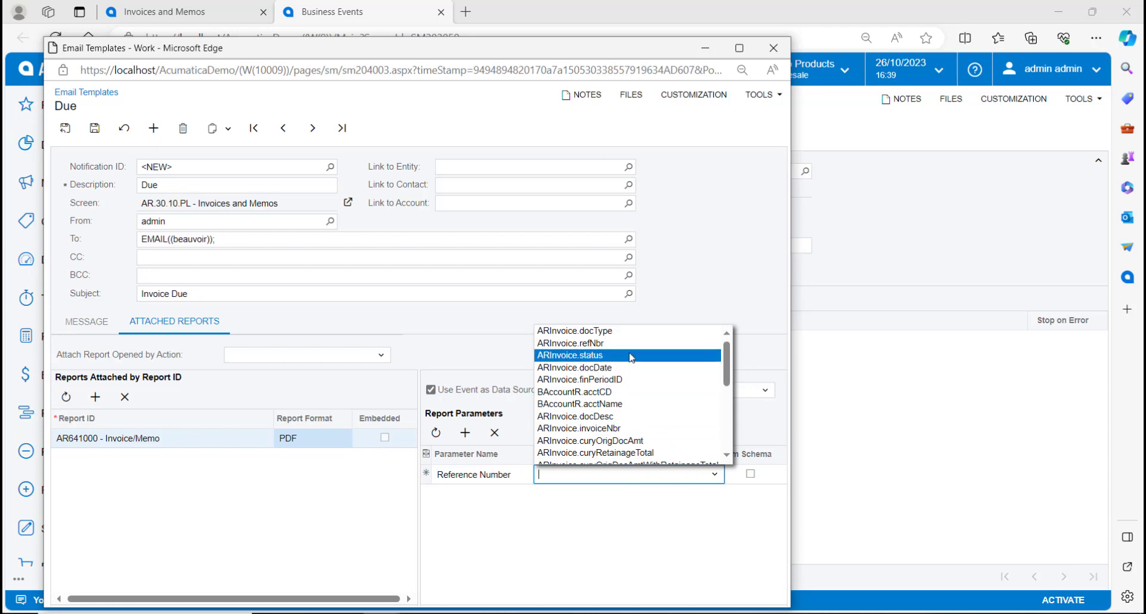
pyautogui.click(552, 343)
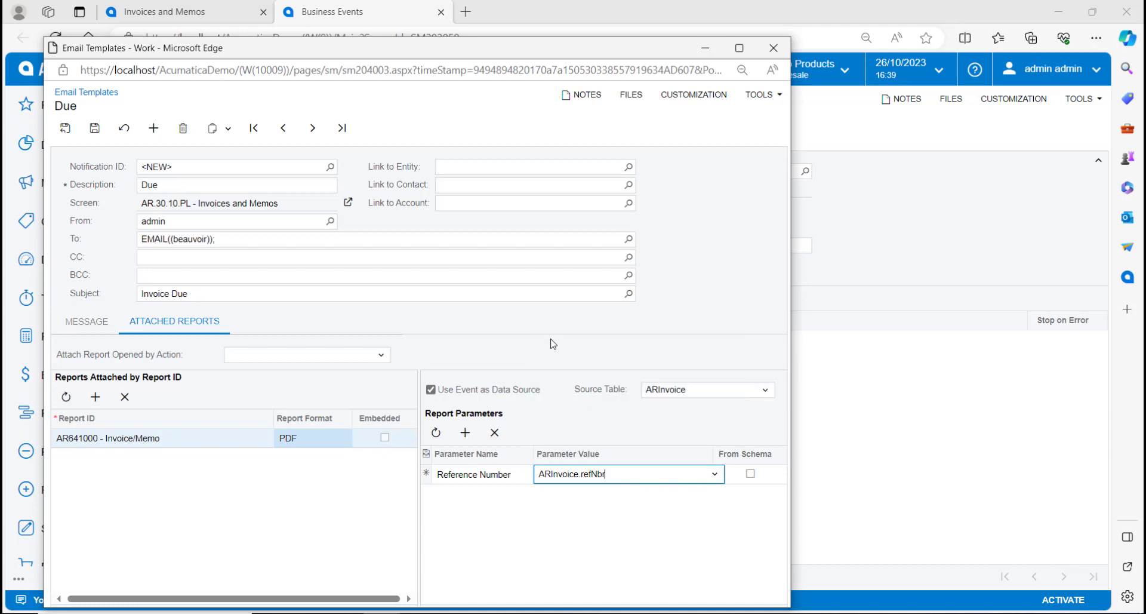
pyautogui.click(94, 129)
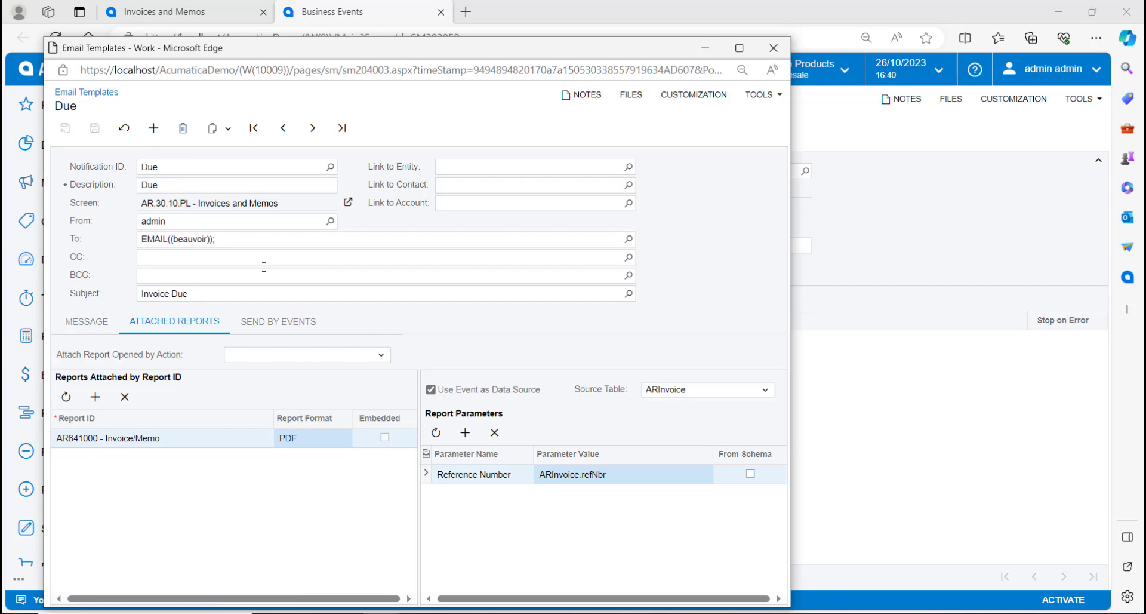
# Step: Add a daily schedule named Due to the event, running from 16:00 to 17:00, and save it
pyautogui.click(774, 48)
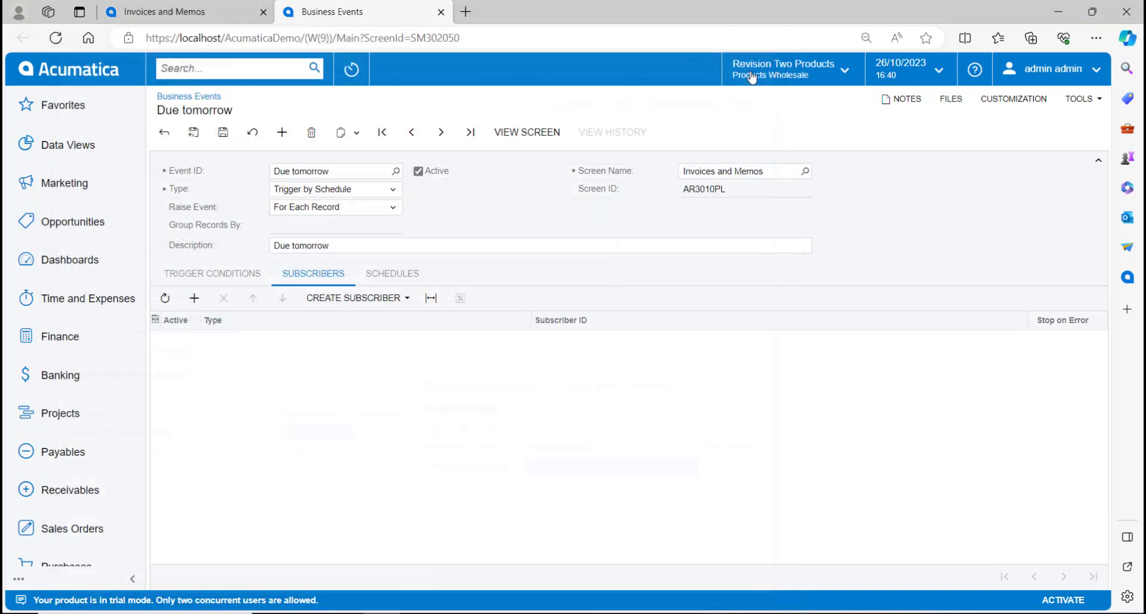
pyautogui.click(394, 272)
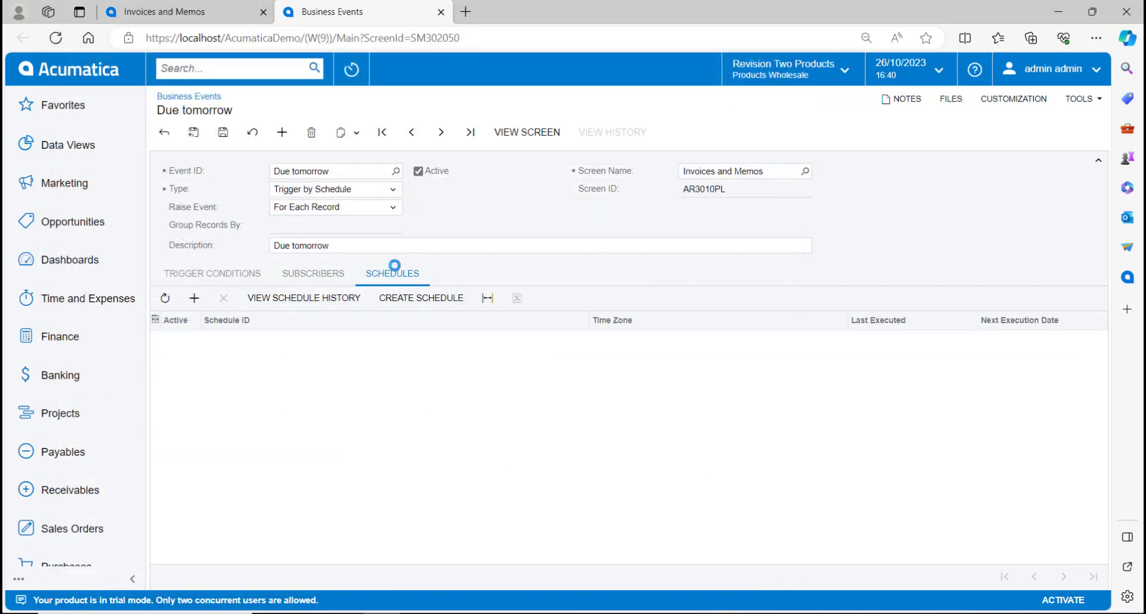
pyautogui.click(411, 297)
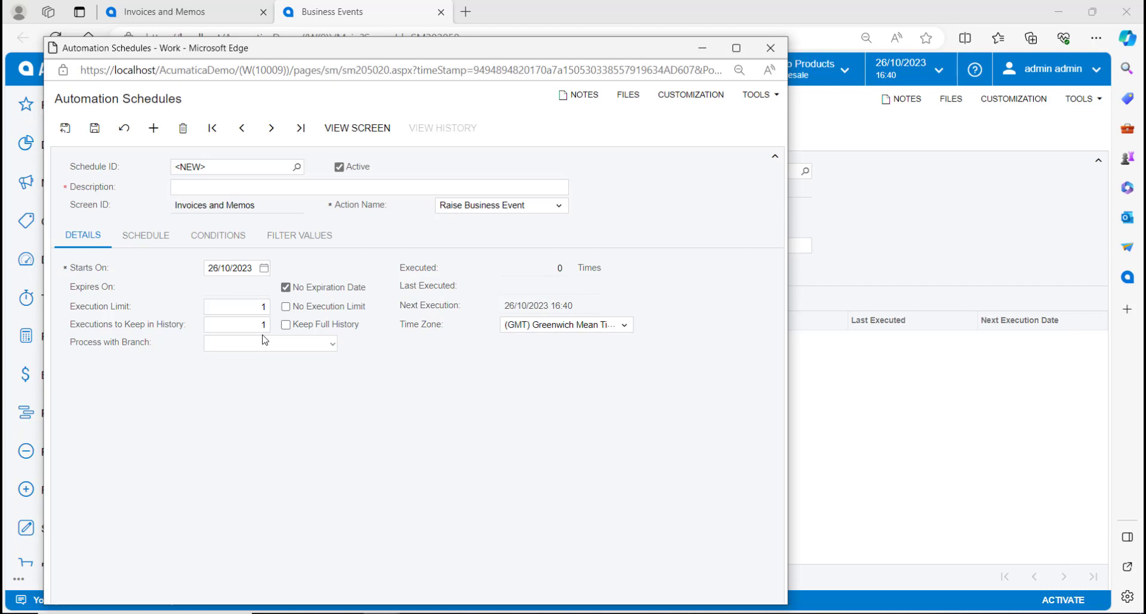
pyautogui.click(151, 240)
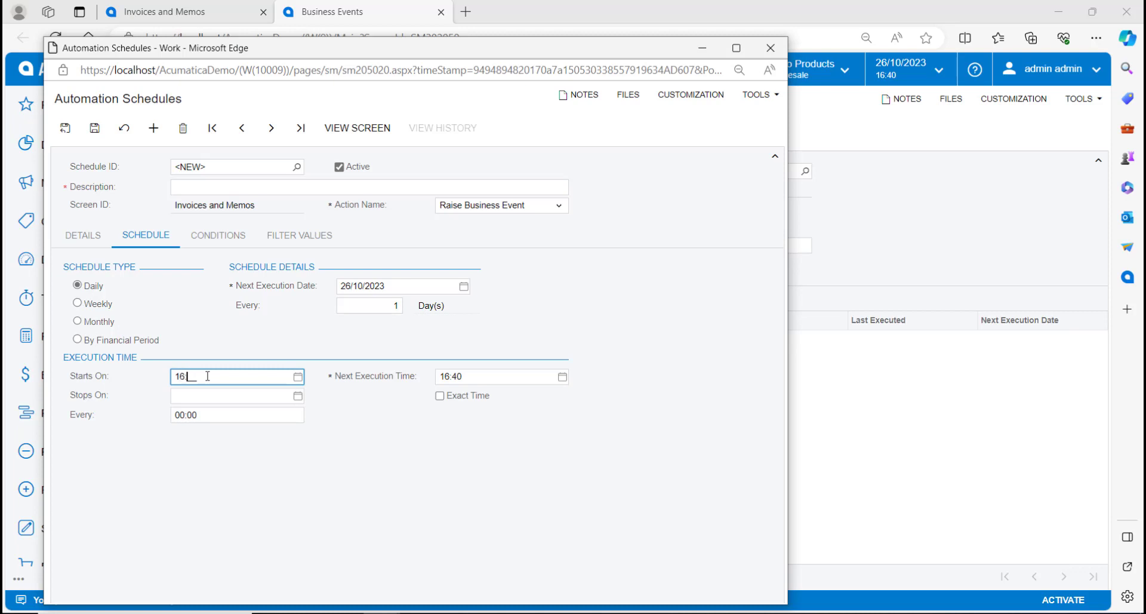
pyautogui.press('Tab')
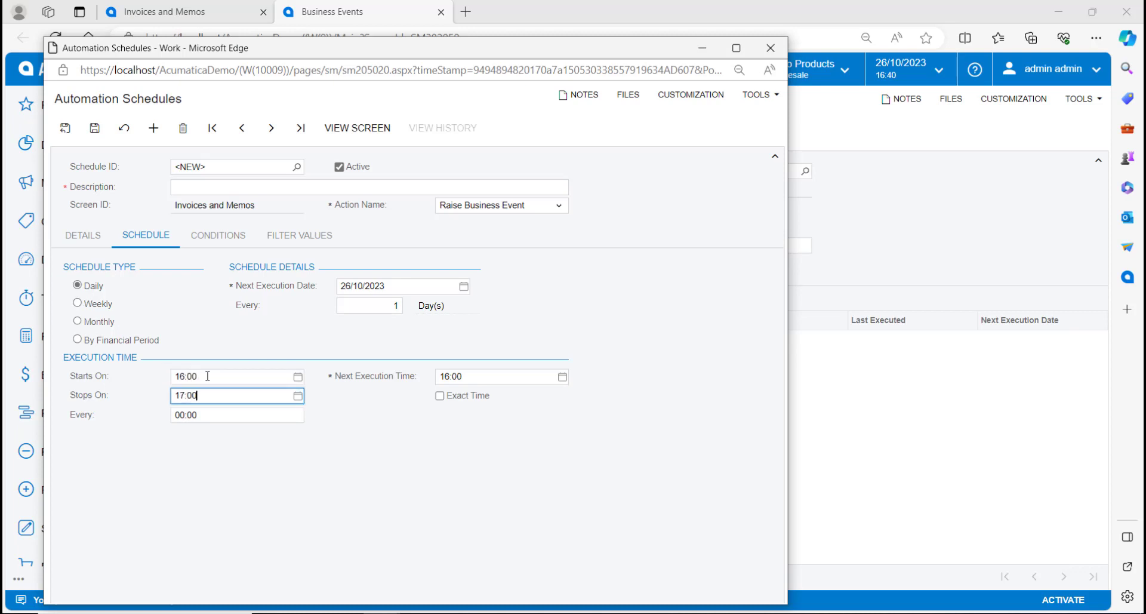
pyautogui.click(496, 371)
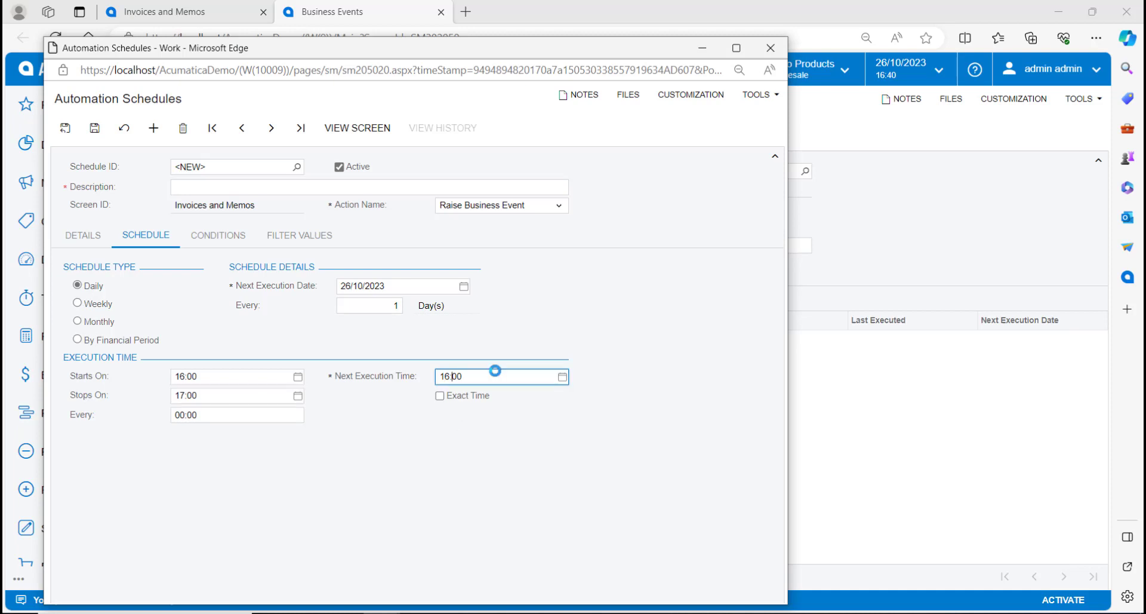
pyautogui.click(95, 128)
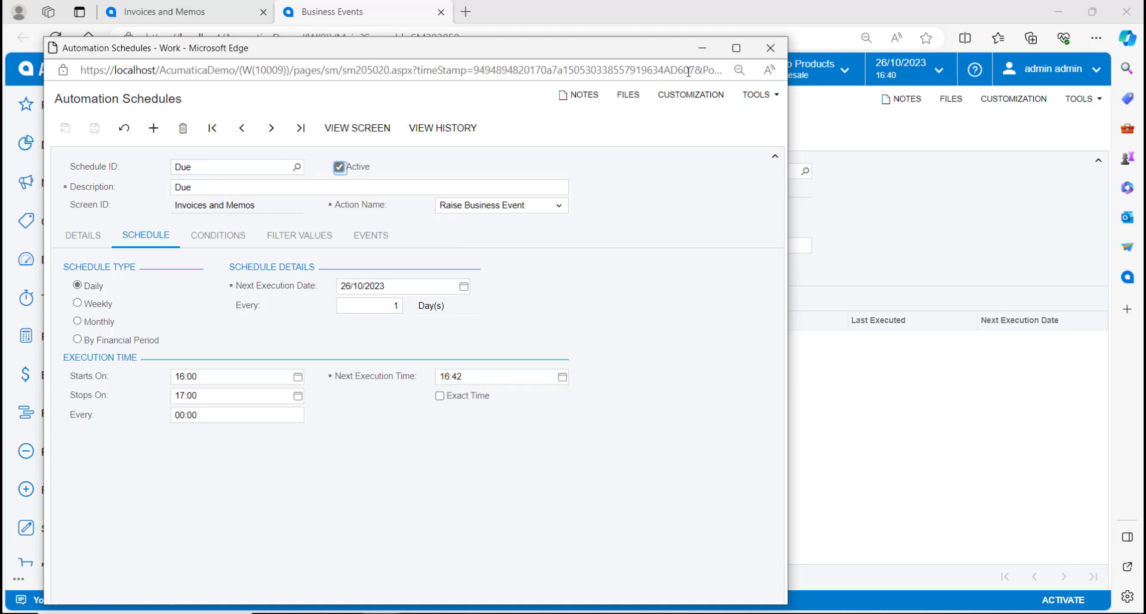
pyautogui.click(771, 48)
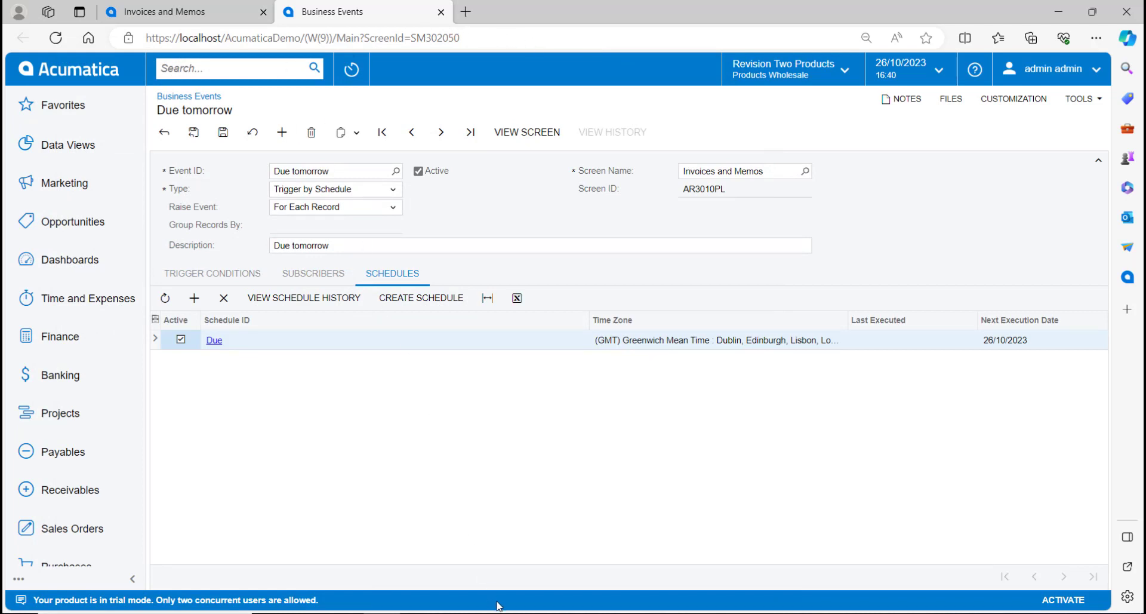
# Step: Open the Invoice Due email in All Emails and confirm its attached invoice PDF
pyautogui.click(221, 71)
pyautogui.write('all emails')
pyautogui.press('Return')
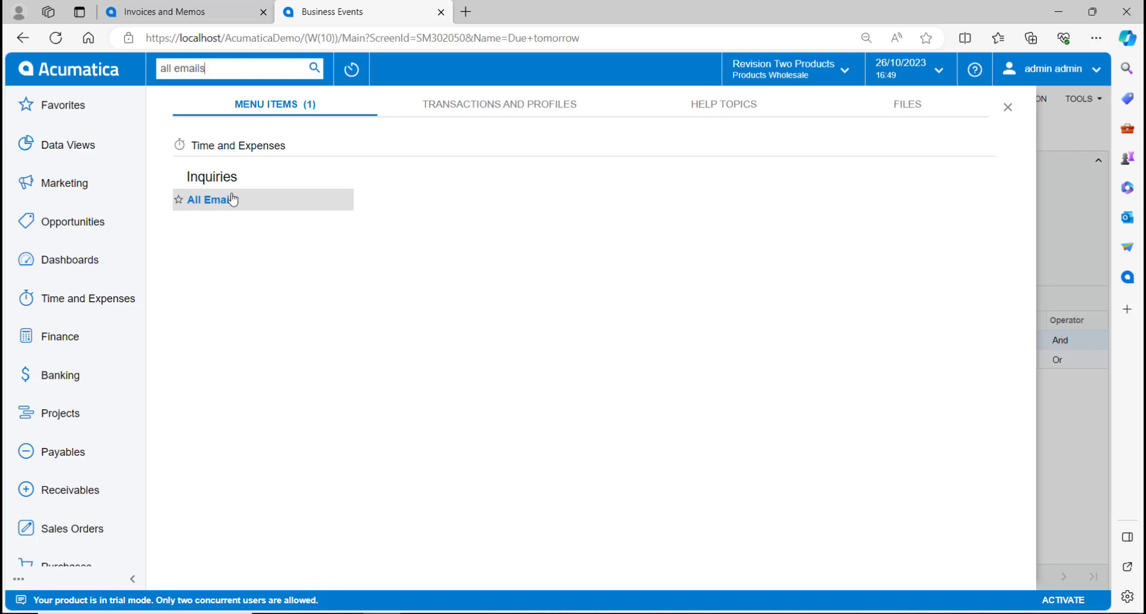
pyautogui.click(231, 200)
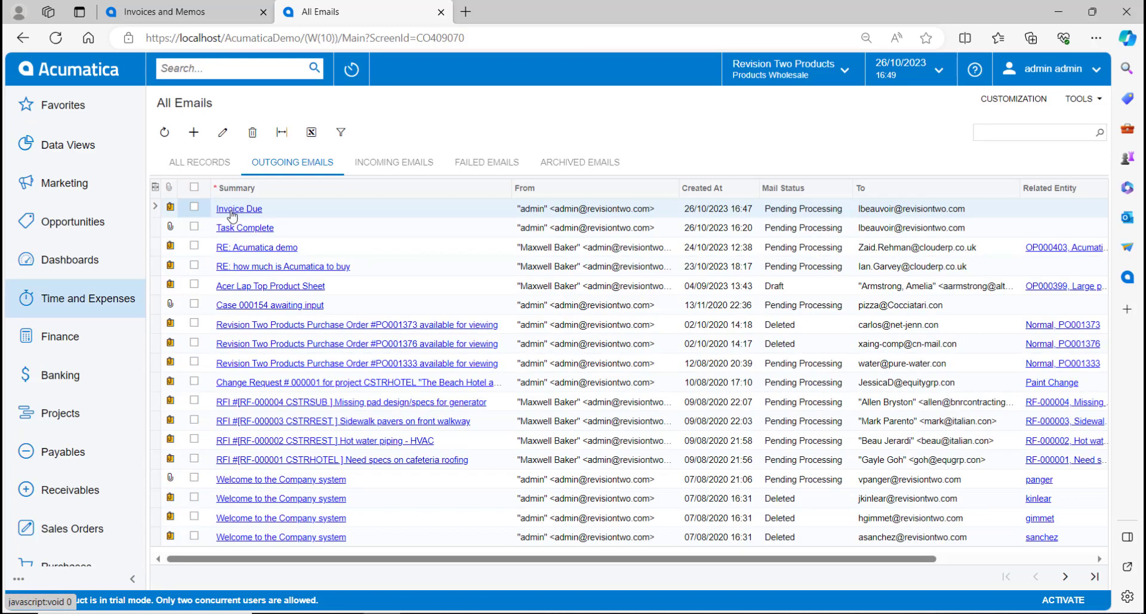
pyautogui.click(231, 209)
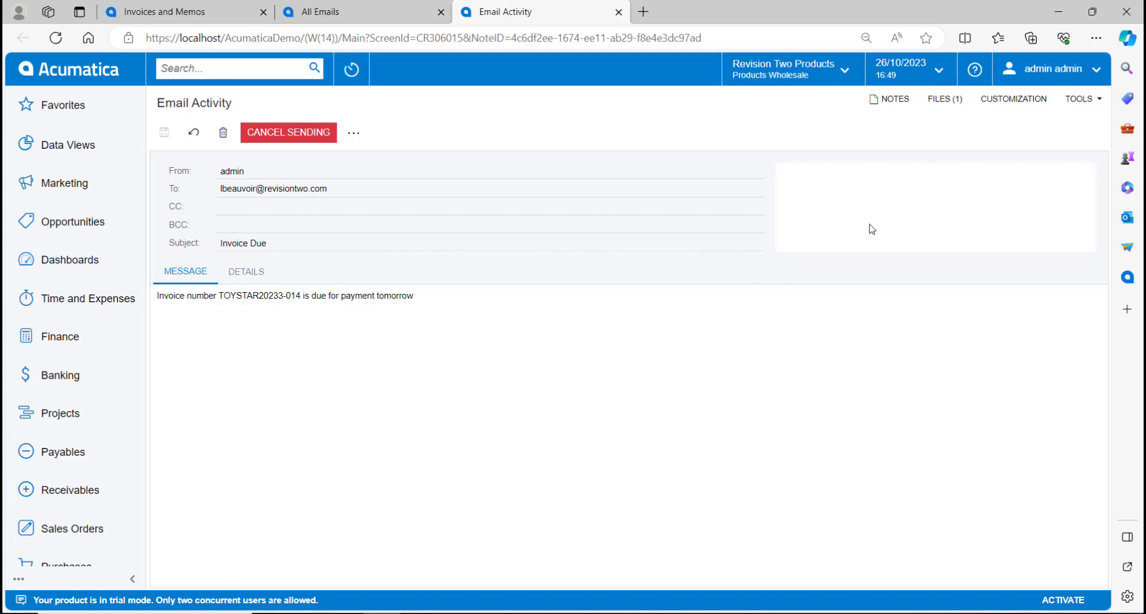
pyautogui.click(944, 99)
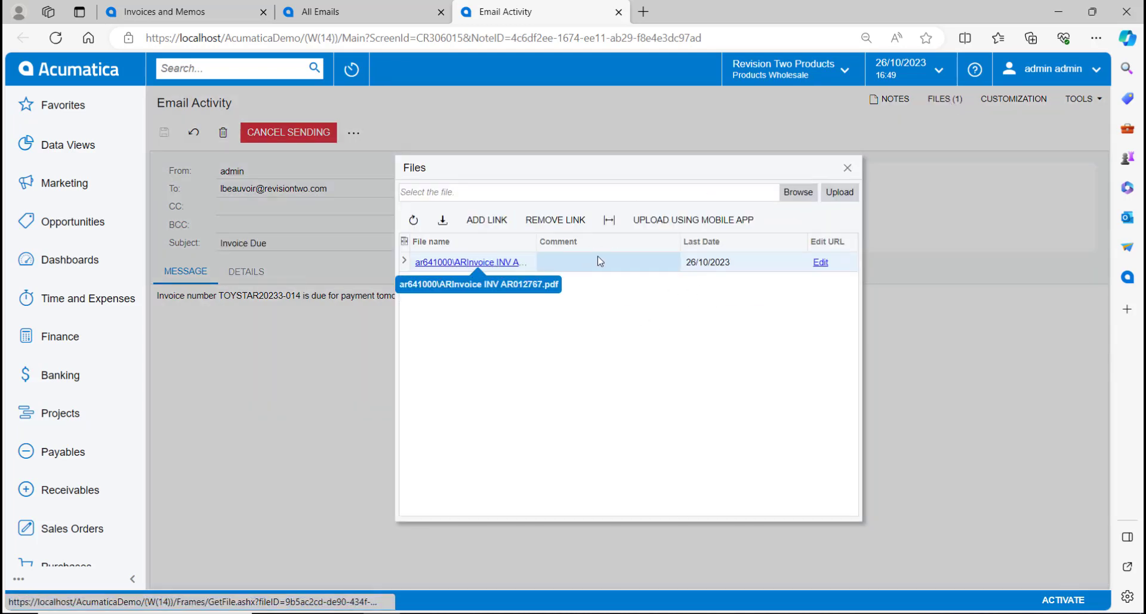
pyautogui.click(847, 169)
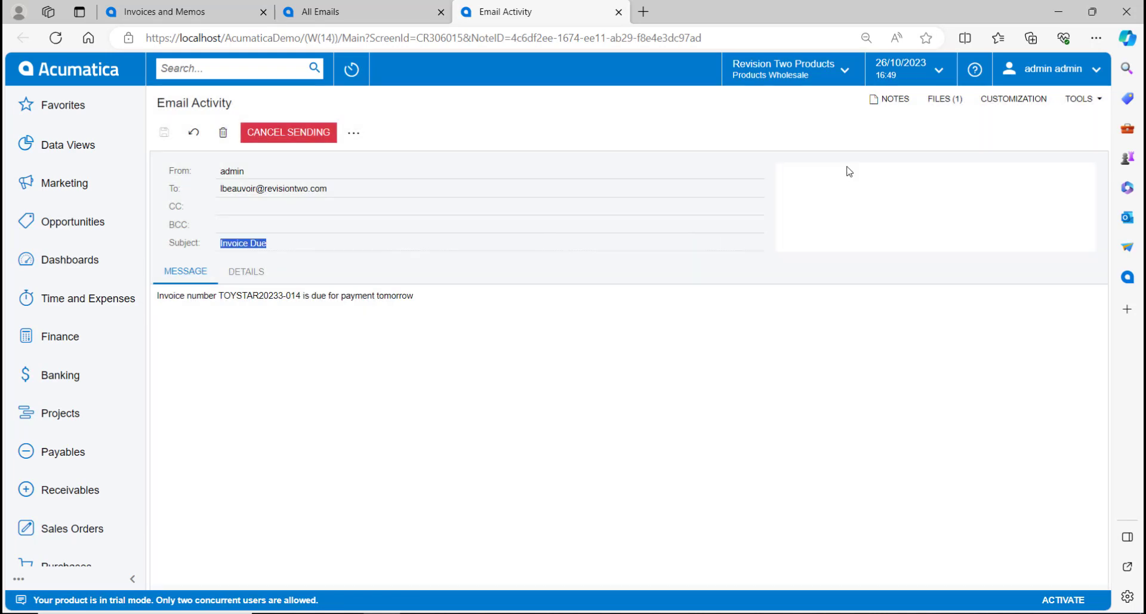
pyautogui.click(618, 12)
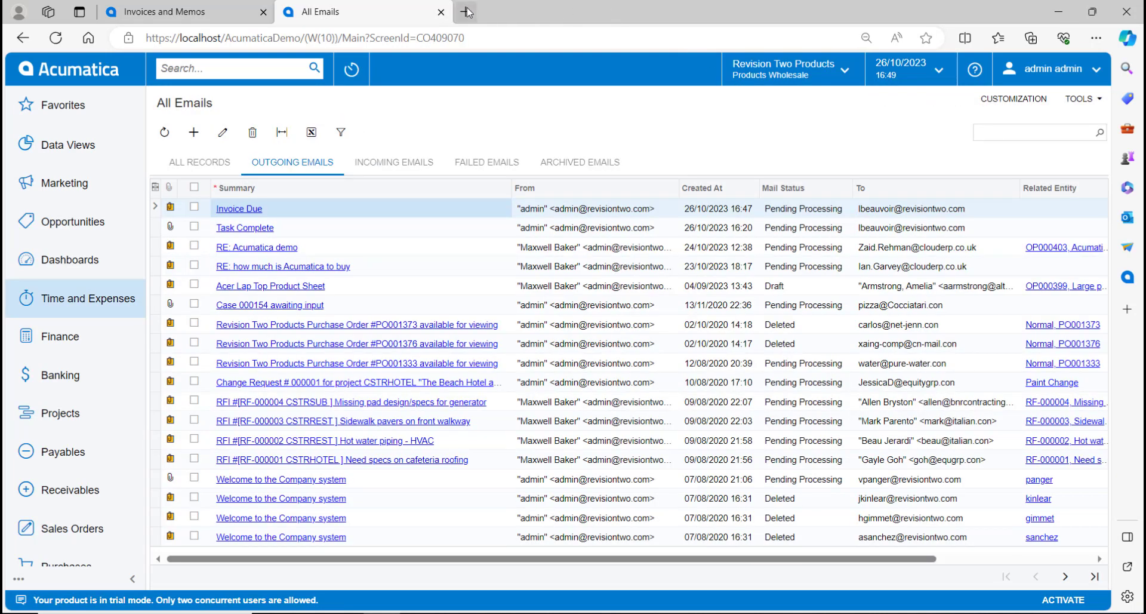
# Step: From Receivables > Invoices and Memos business events, create a new event named 'Email invoice'
pyautogui.click(440, 12)
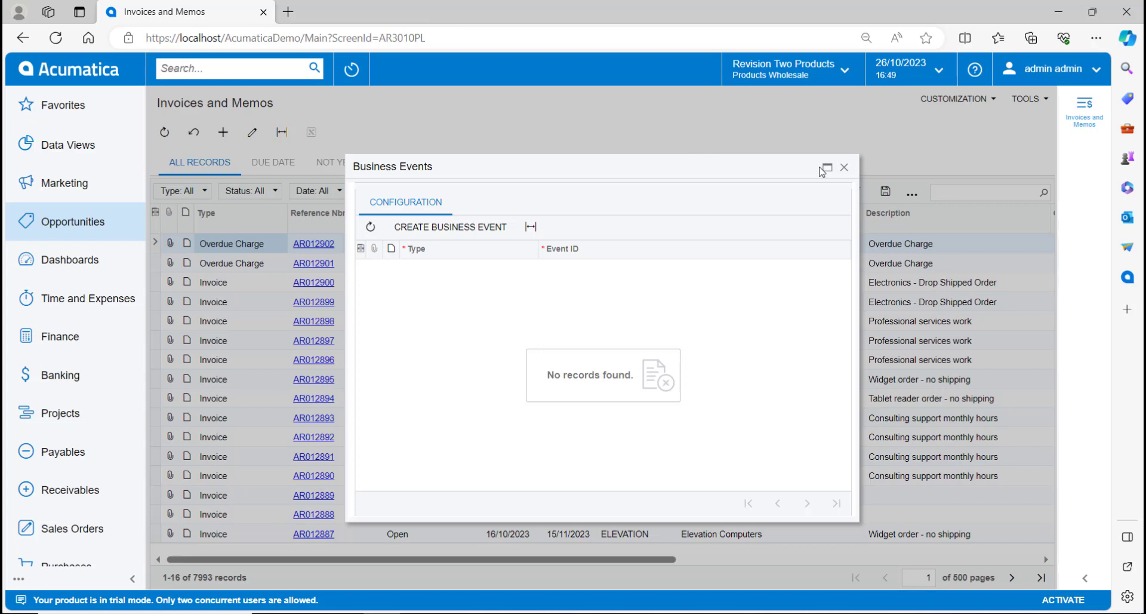
pyautogui.click(844, 168)
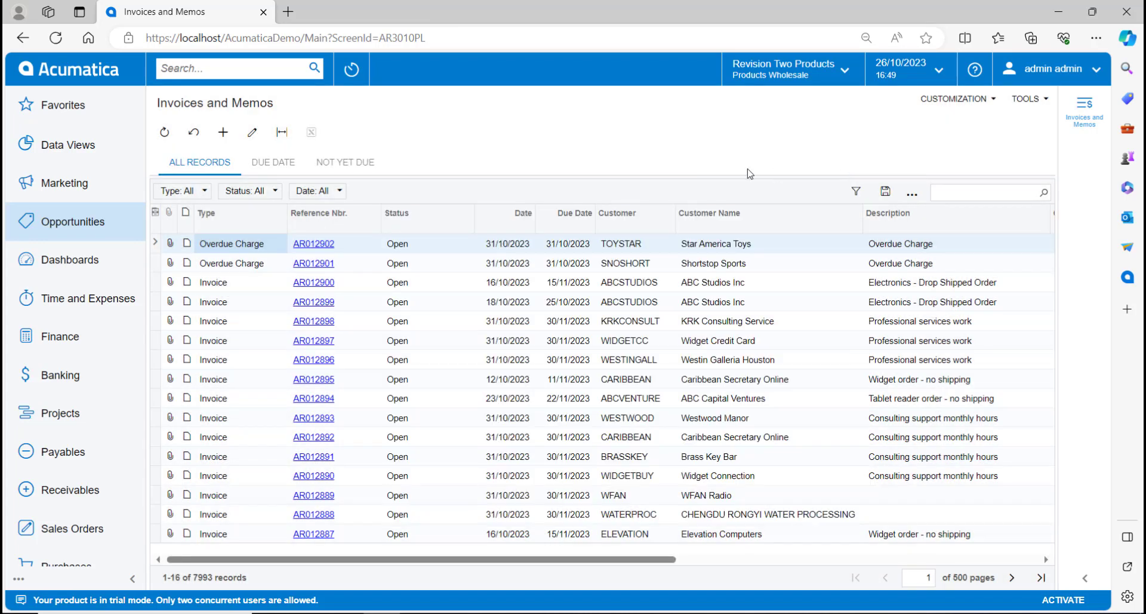
pyautogui.click(90, 488)
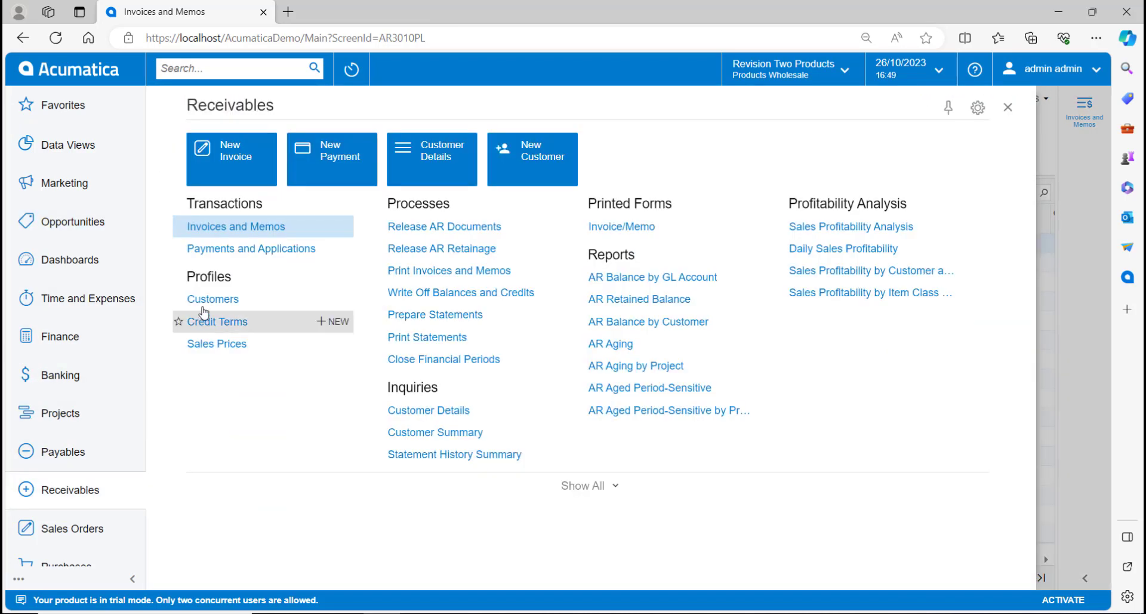
pyautogui.click(242, 231)
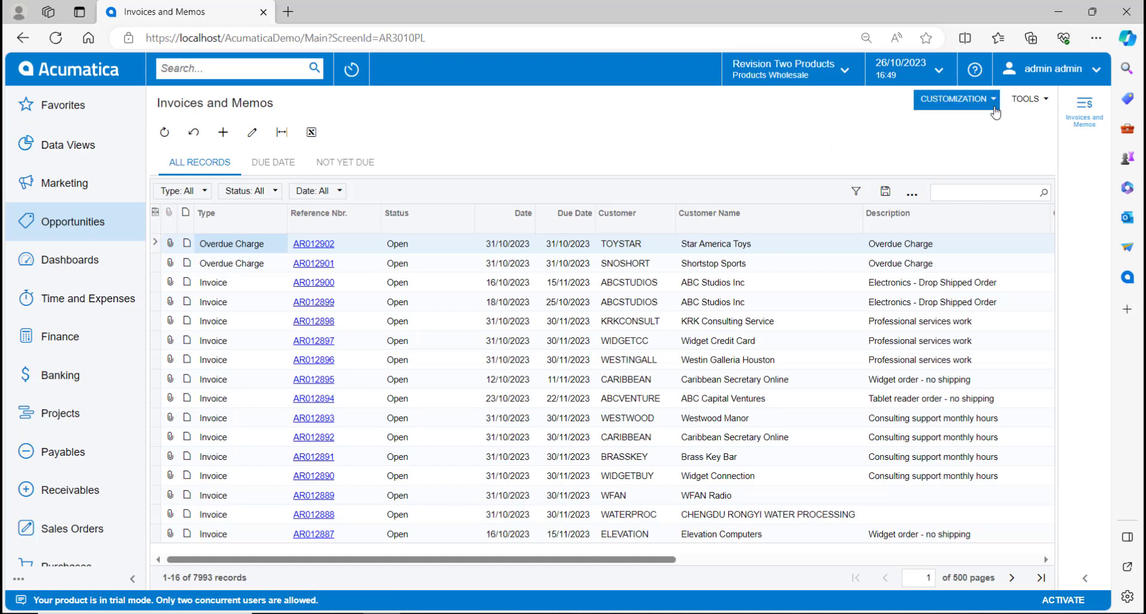
pyautogui.click(1028, 98)
pyautogui.click(1001, 215)
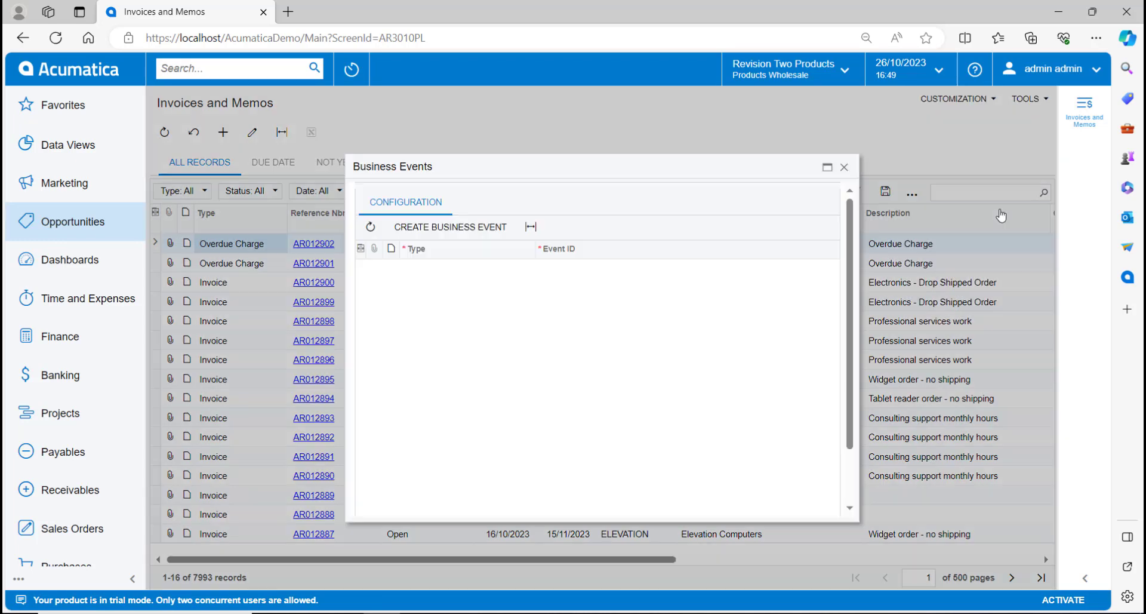
pyautogui.click(442, 233)
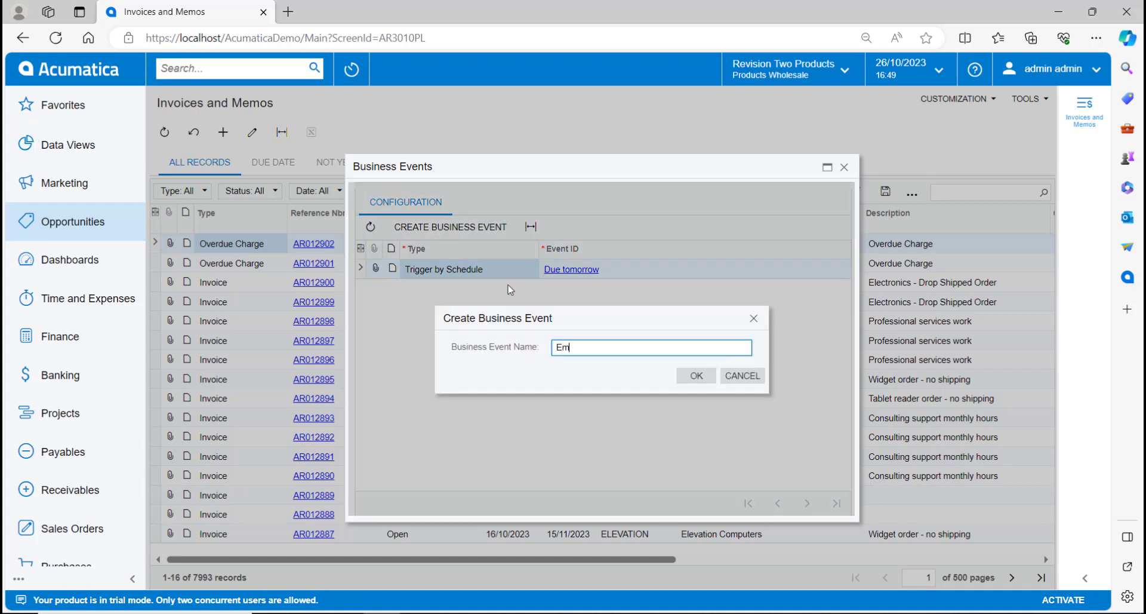
pyautogui.write('Email invoice')
pyautogui.click(696, 375)
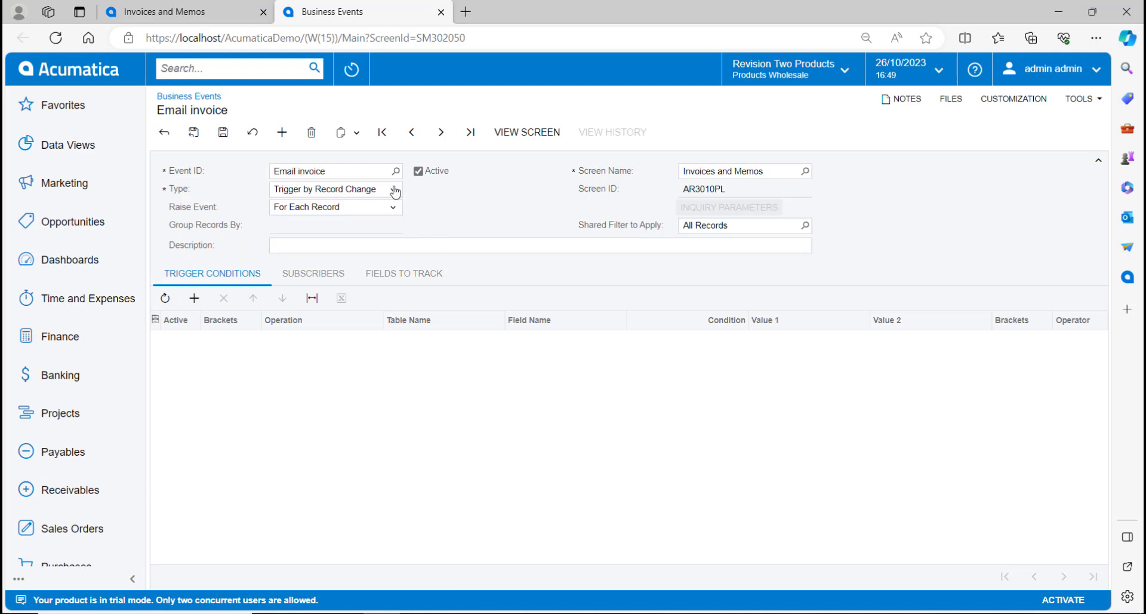
# Step: Make the event trigger by the Send copy action and add an email notification subscriber
pyautogui.click(394, 190)
pyautogui.click(364, 228)
pyautogui.click(305, 208)
pyautogui.write('Send copy')
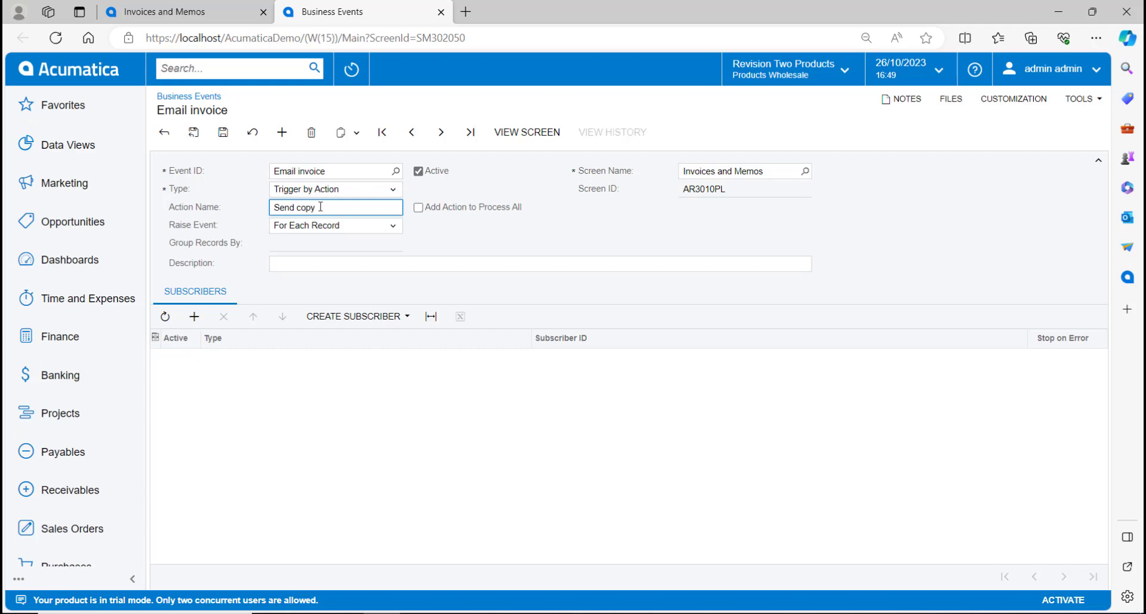
pyautogui.click(340, 317)
pyautogui.click(390, 323)
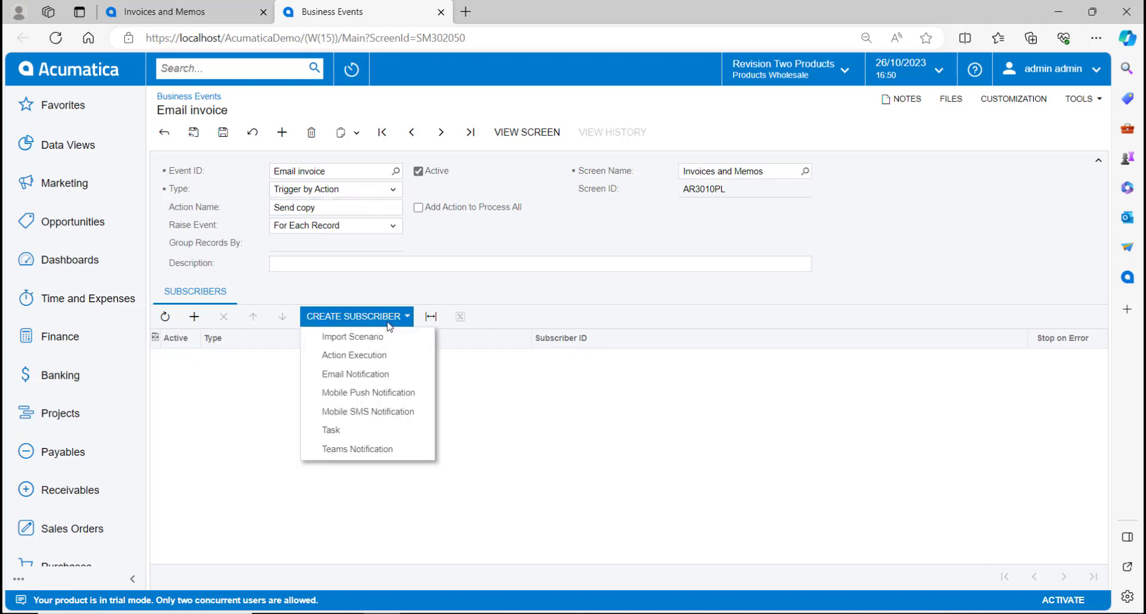
pyautogui.click(385, 374)
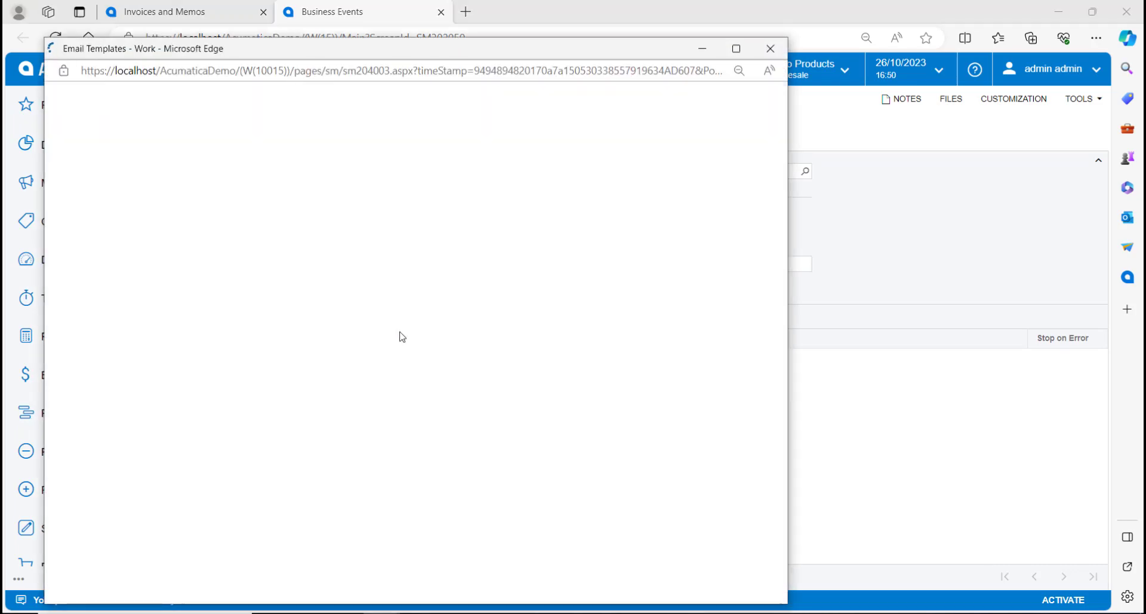
# Step: Describe the template as 'Email invoice', sent from admin to a chosen user's email
pyautogui.click(296, 186)
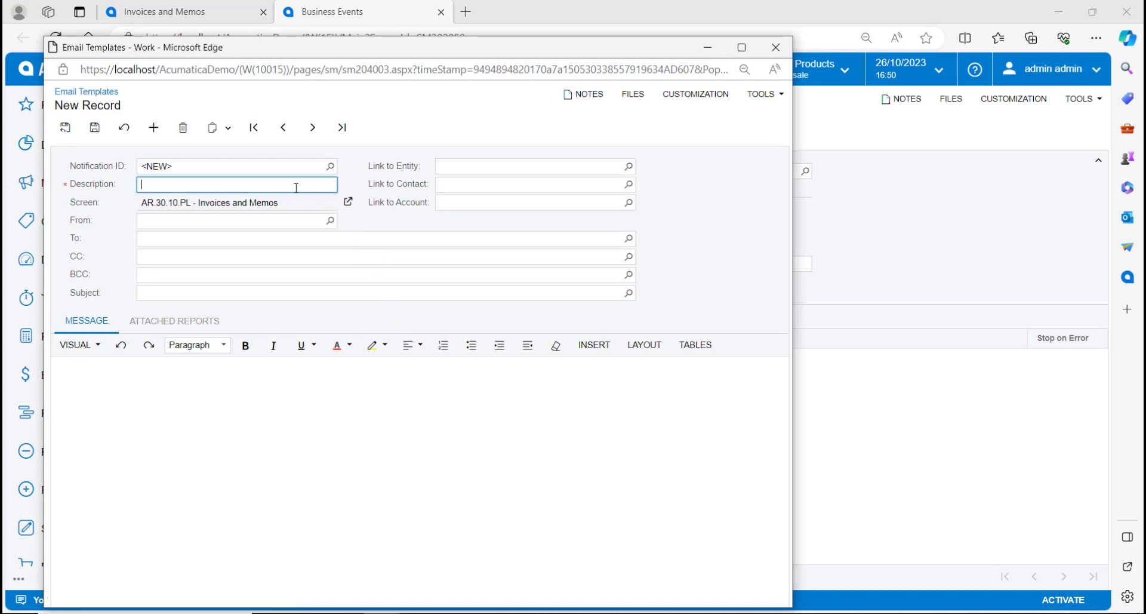
pyautogui.write('Email invoice')
pyautogui.click(329, 220)
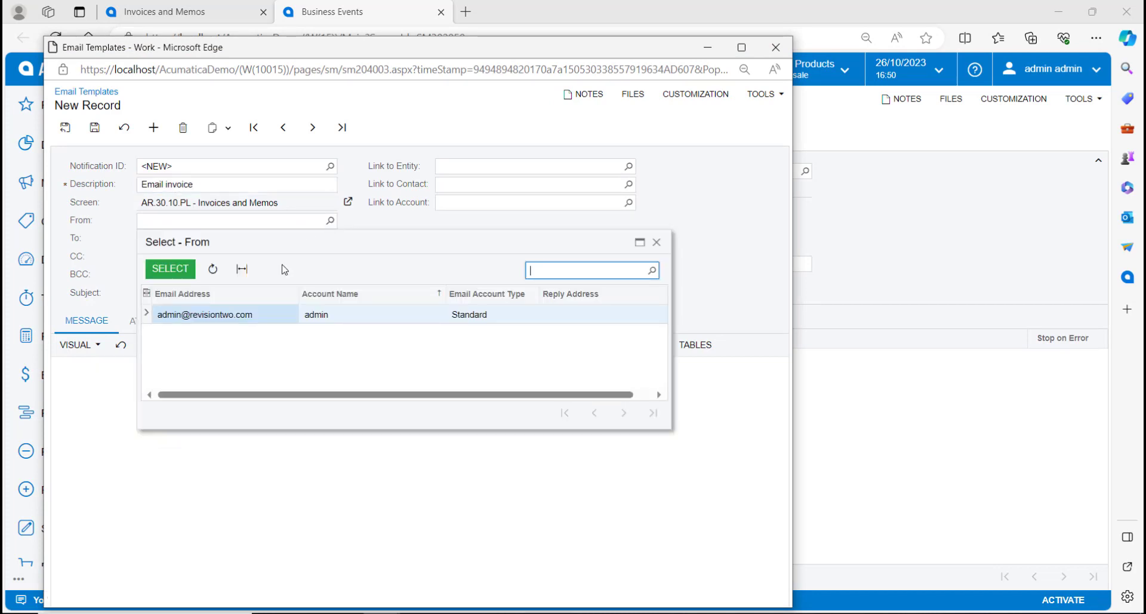
pyautogui.doubleClick(255, 314)
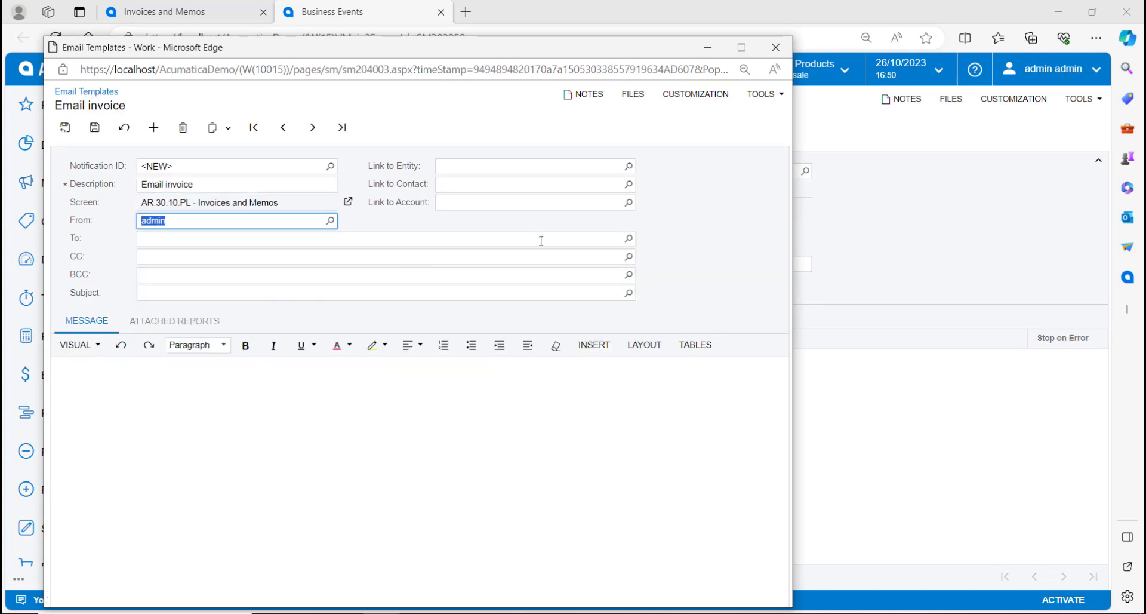
pyautogui.click(628, 238)
pyautogui.click(455, 218)
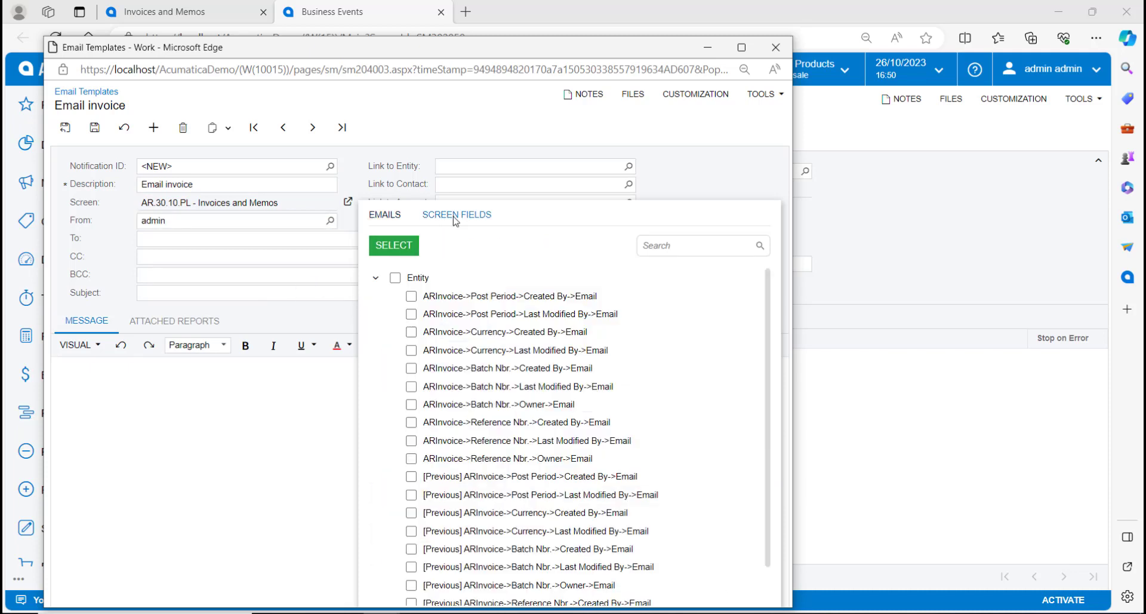
pyautogui.click(388, 217)
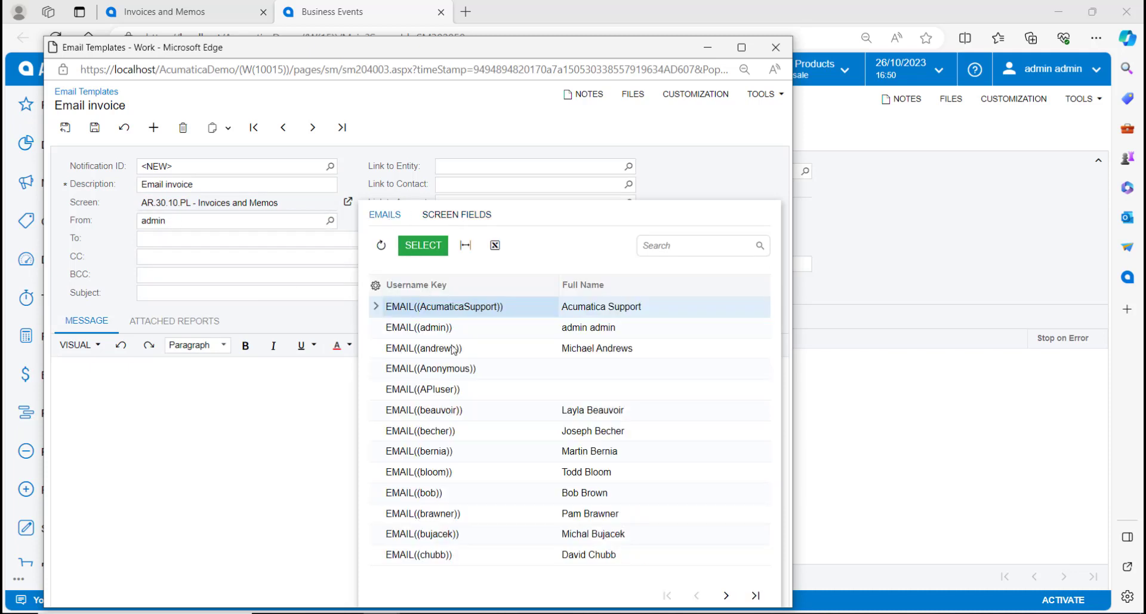
pyautogui.doubleClick(463, 414)
# Step: Set the subject to 'Invoice Number ((ARInvoice_invoiceNbr)) is attached' and save the template
pyautogui.click(170, 295)
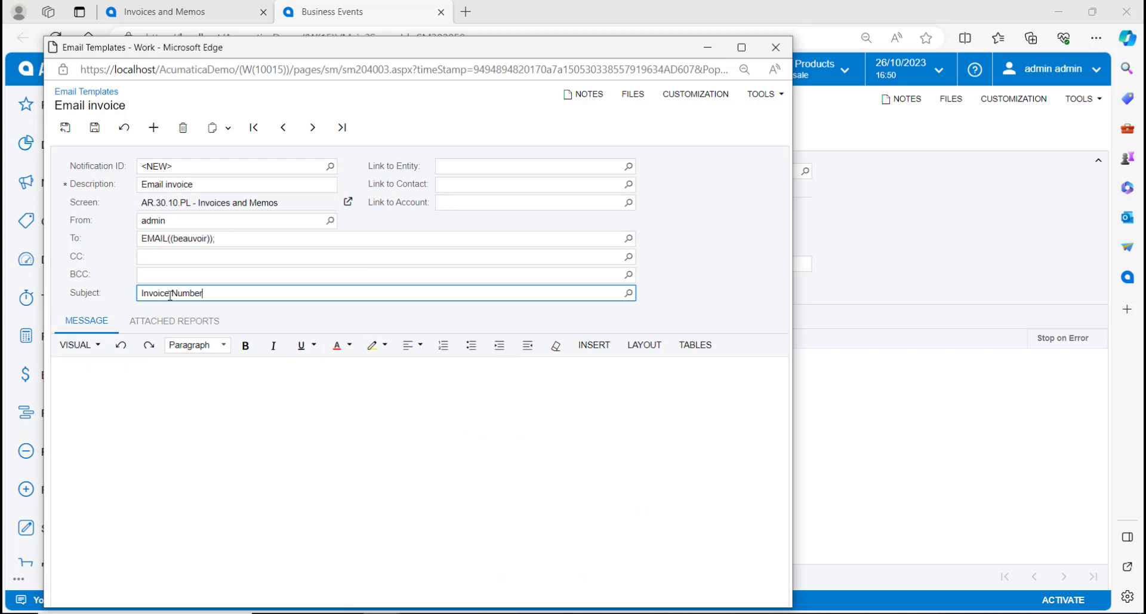
pyautogui.click(626, 293)
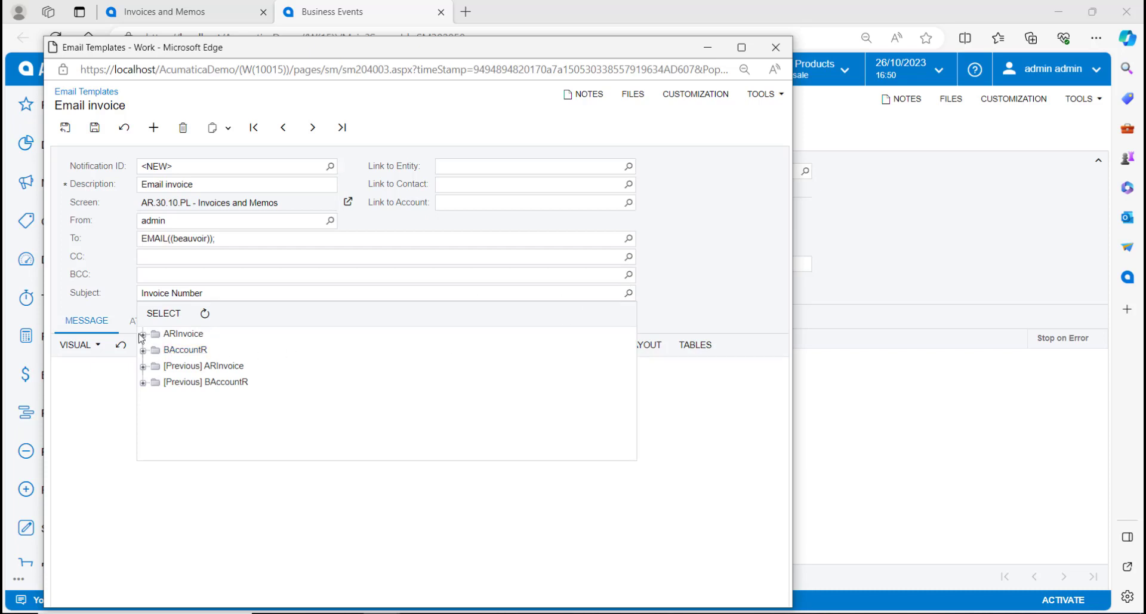
pyautogui.click(143, 334)
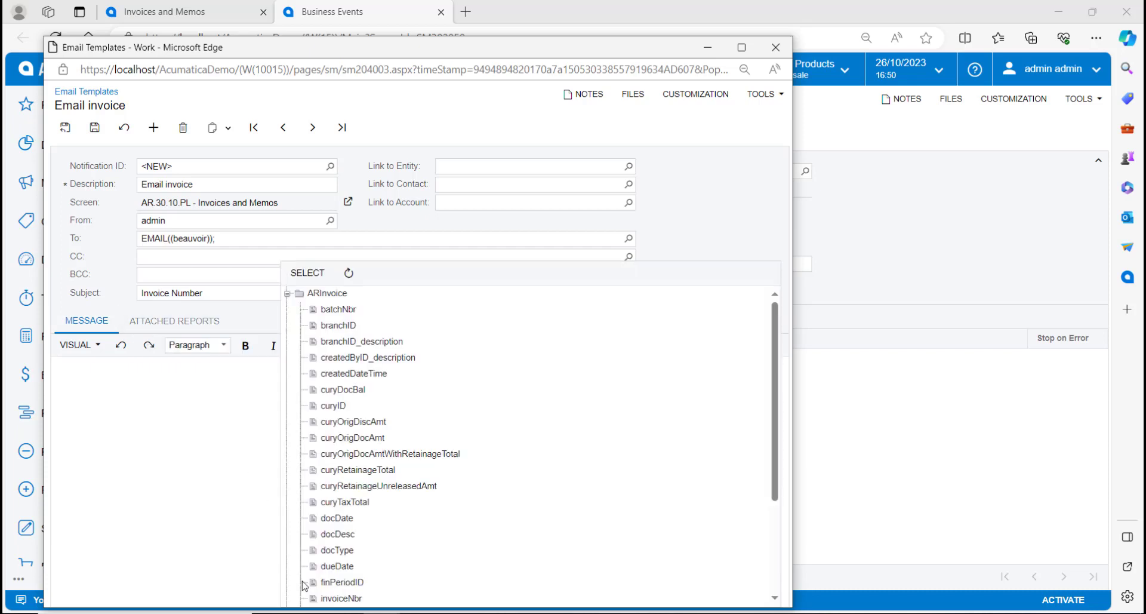
pyautogui.doubleClick(337, 598)
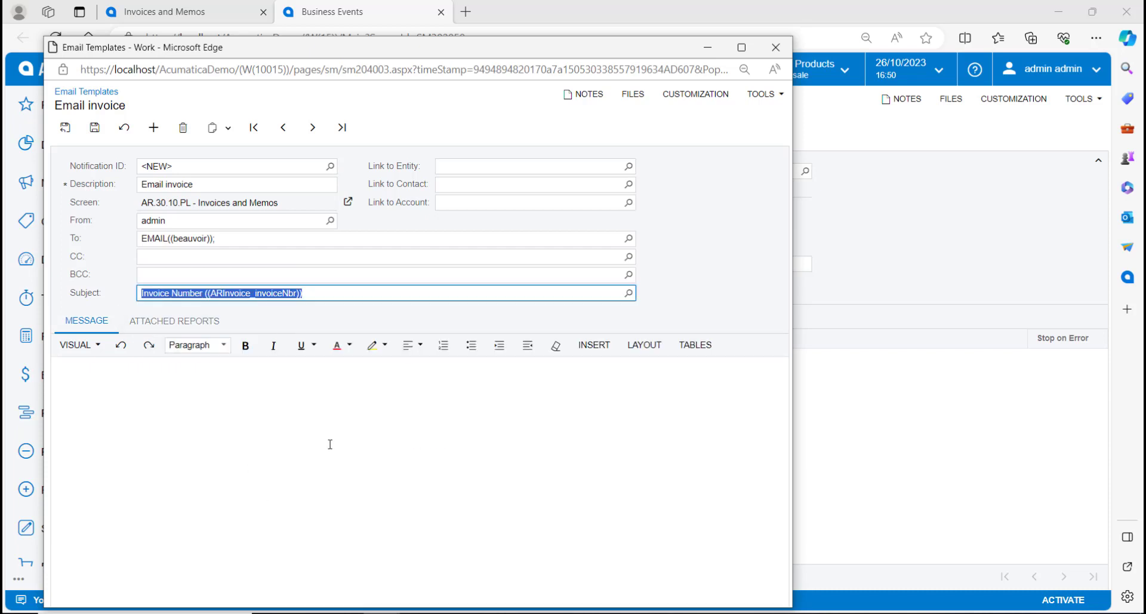
pyautogui.click(333, 290)
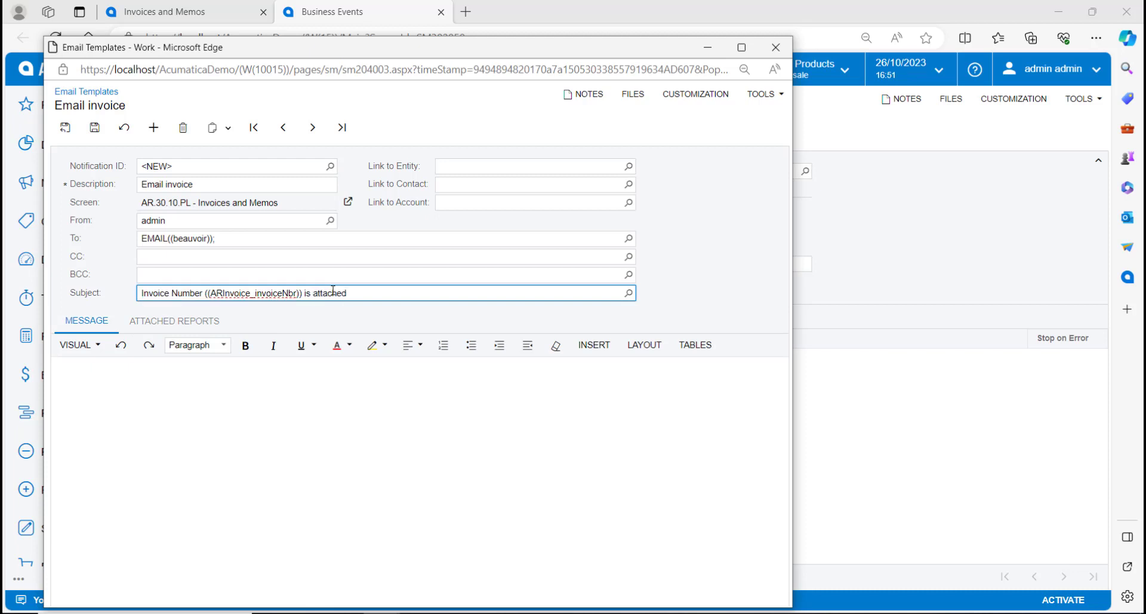
pyautogui.hotkey('ctrl', 's')
# Step: Attach the AR641000 Invoice/Memo report, using the triggering invoice as data source
pyautogui.click(174, 321)
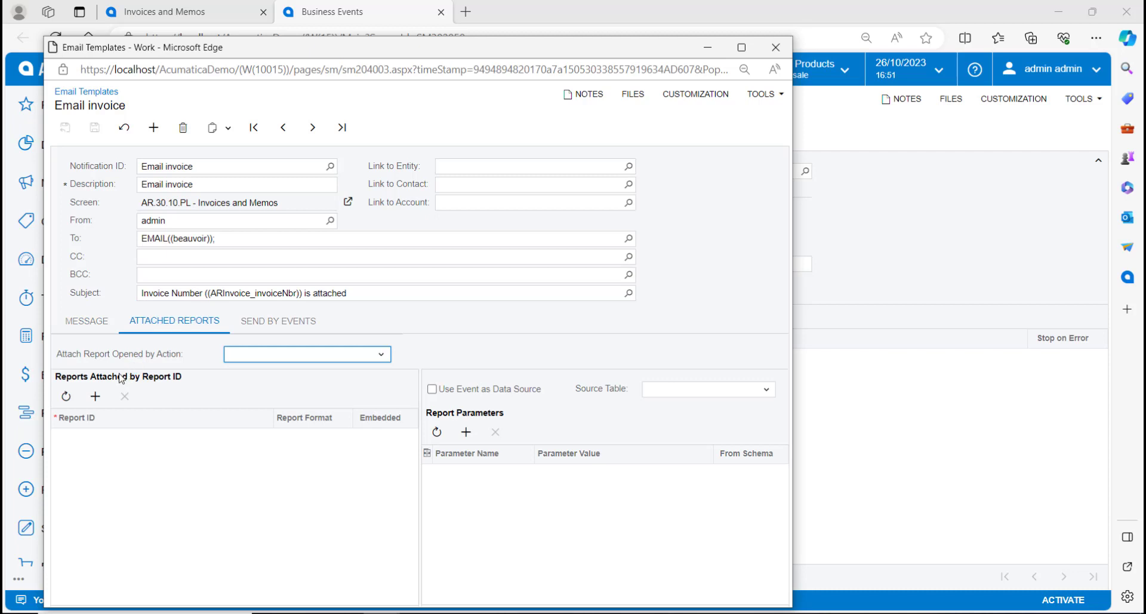
pyautogui.click(96, 397)
pyautogui.click(278, 437)
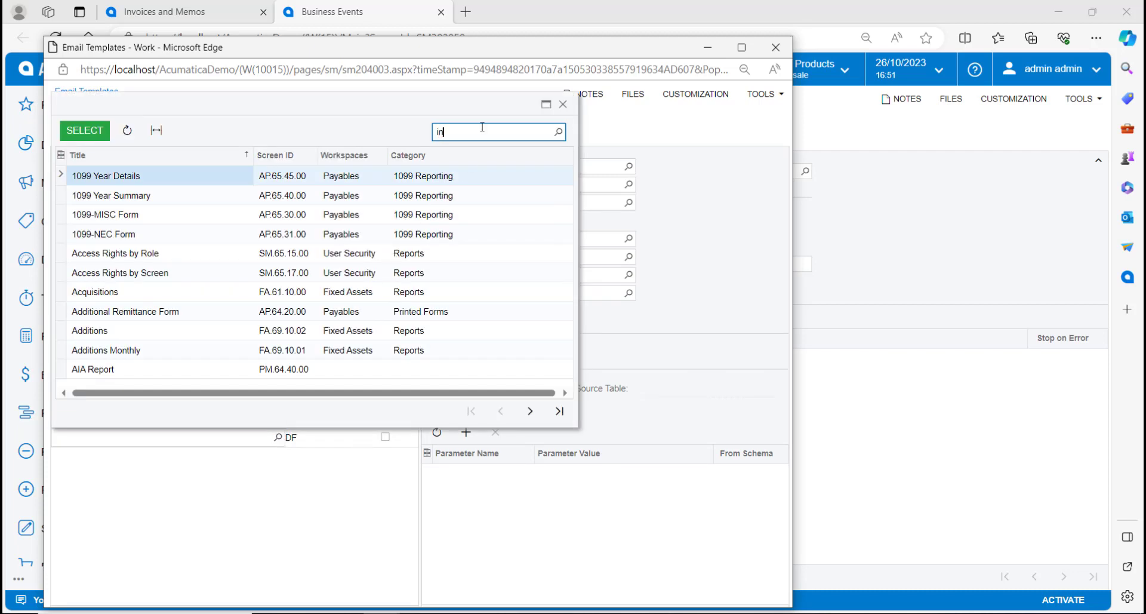
pyautogui.write('invoice')
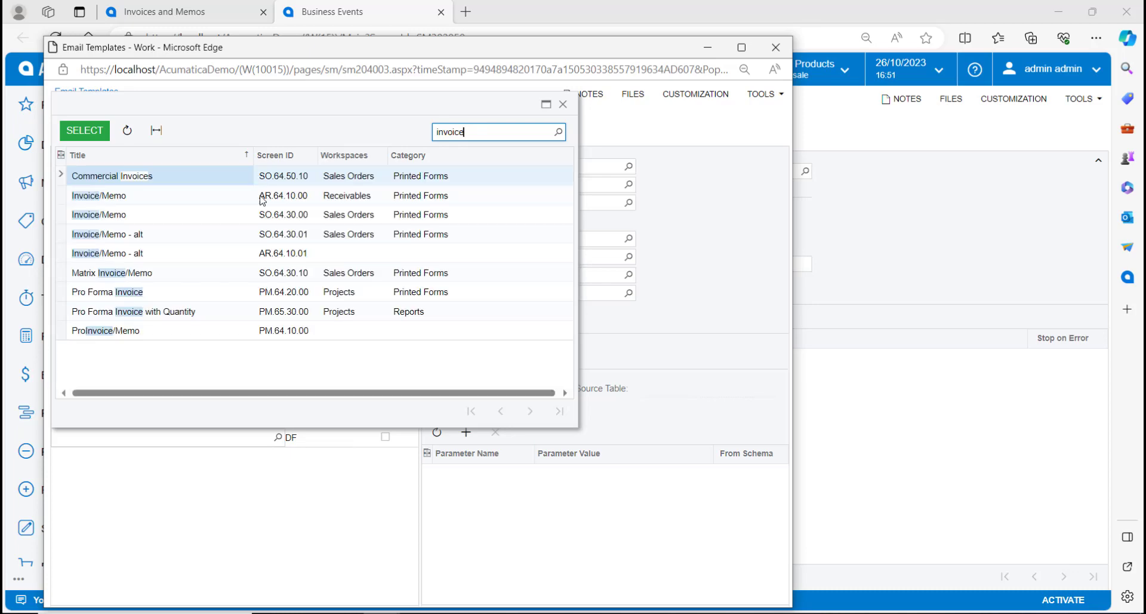
pyautogui.doubleClick(159, 199)
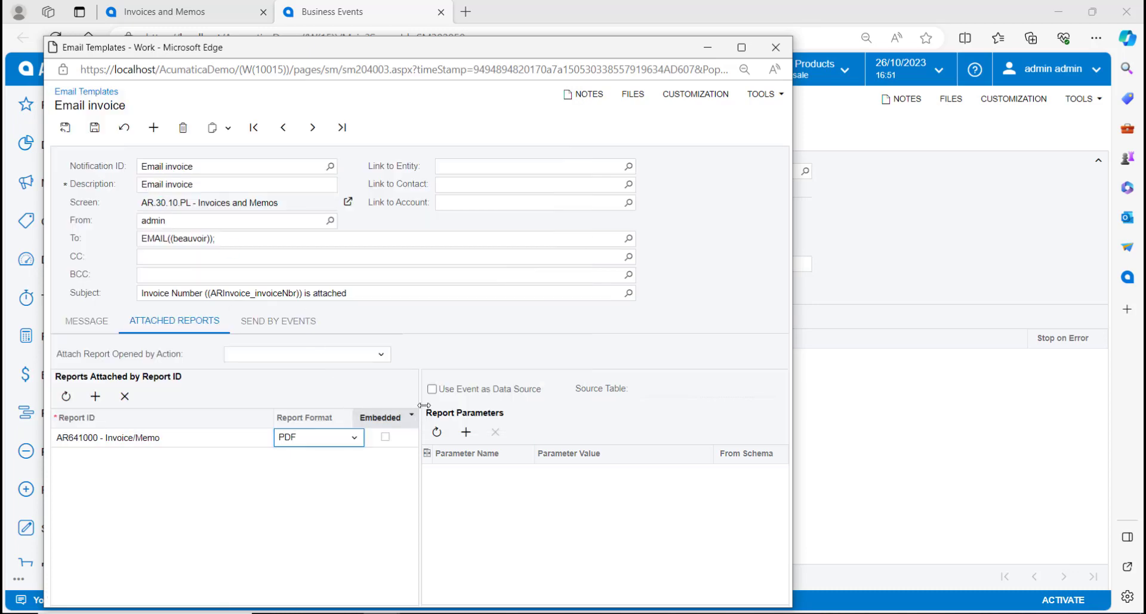
pyautogui.click(432, 389)
# Step: Add a Reference Number report parameter mapped to ARInvoice.refNbr
pyautogui.click(466, 432)
pyautogui.click(536, 472)
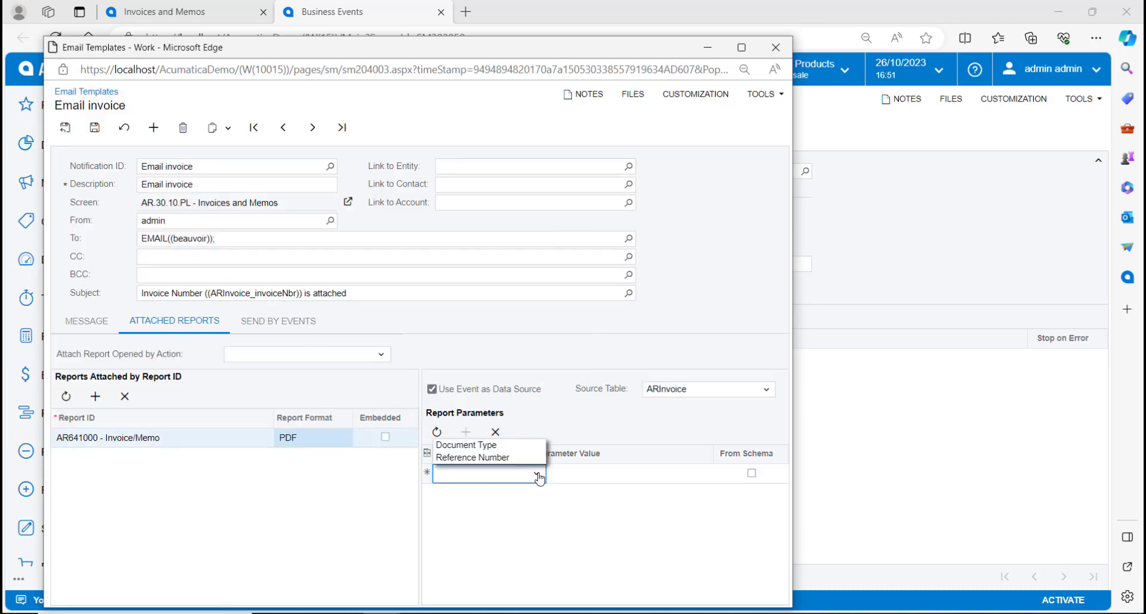
pyautogui.click(523, 461)
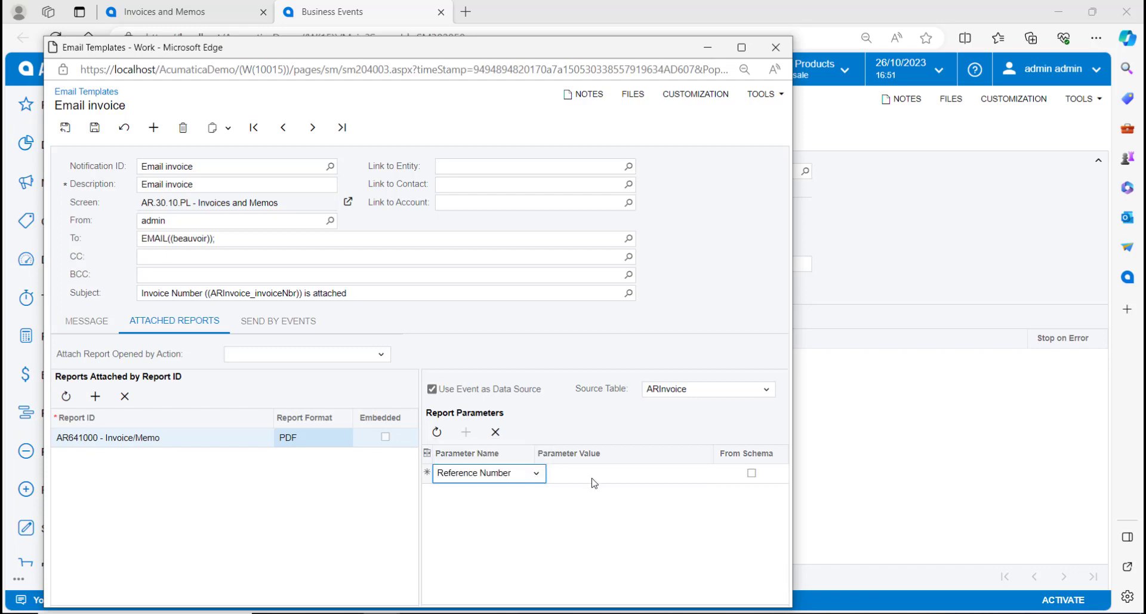
pyautogui.click(635, 482)
pyautogui.click(631, 354)
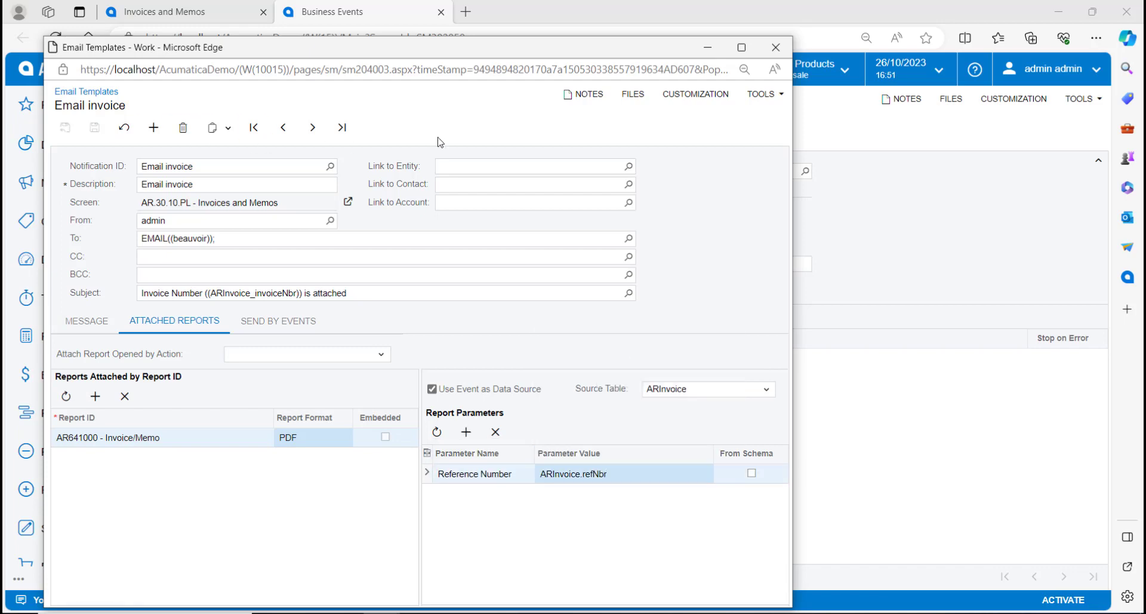
# Step: Save the Email invoice event, then run Send copy on two selected invoices
pyautogui.click(775, 47)
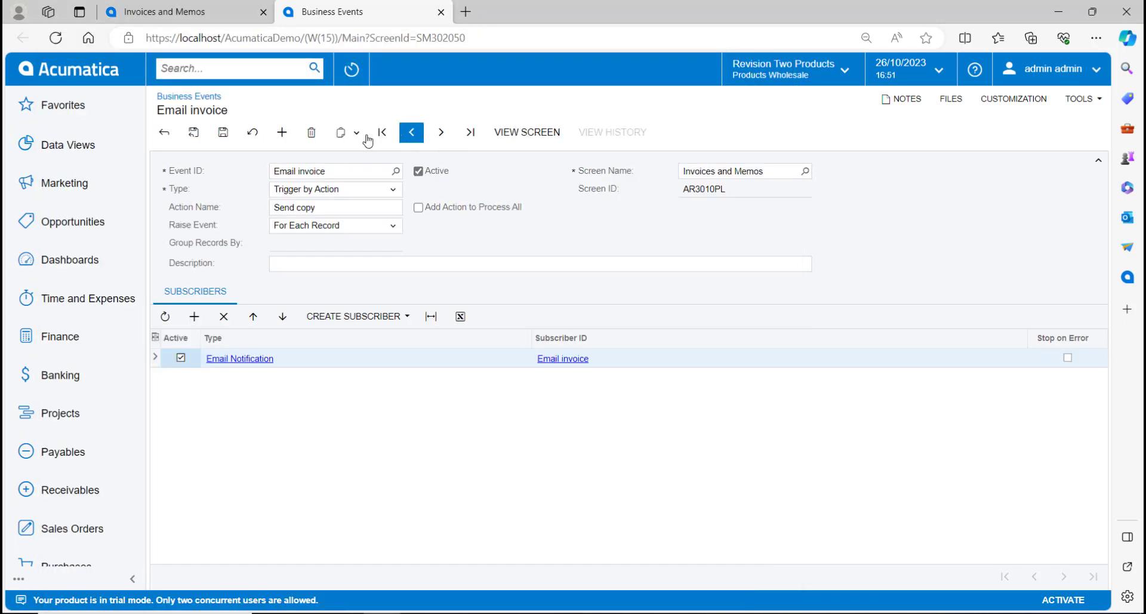
pyautogui.click(227, 141)
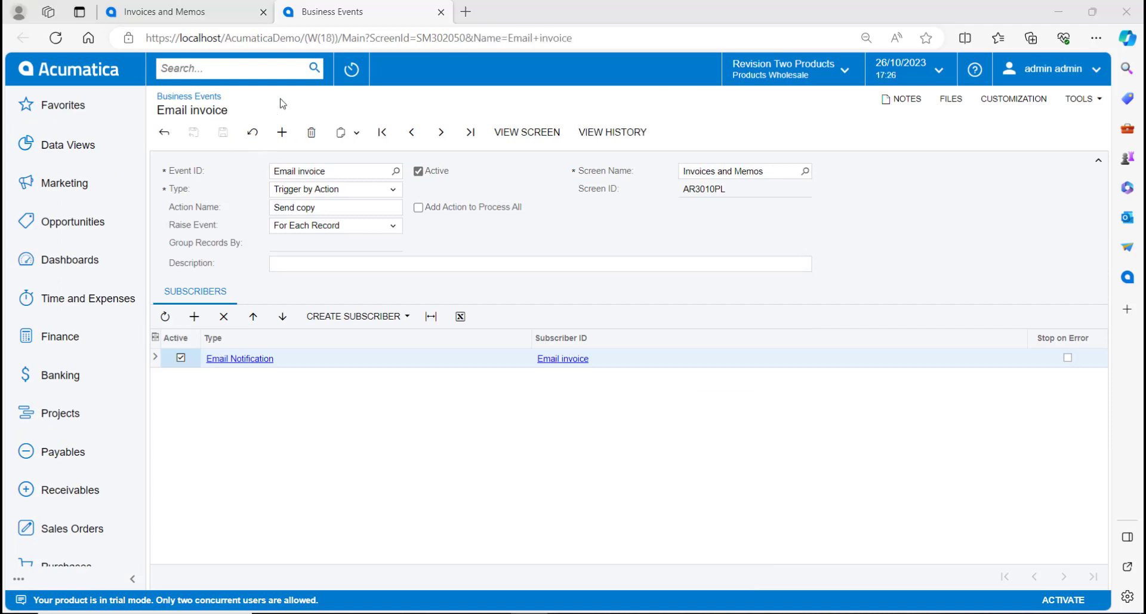
pyautogui.click(541, 141)
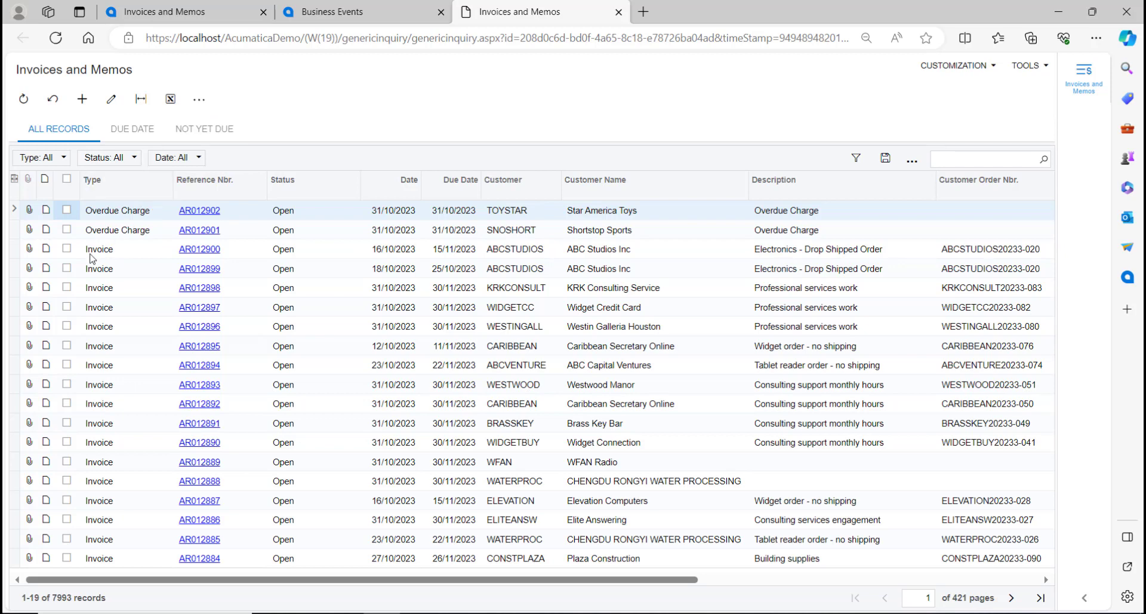
pyautogui.click(66, 268)
pyautogui.click(66, 306)
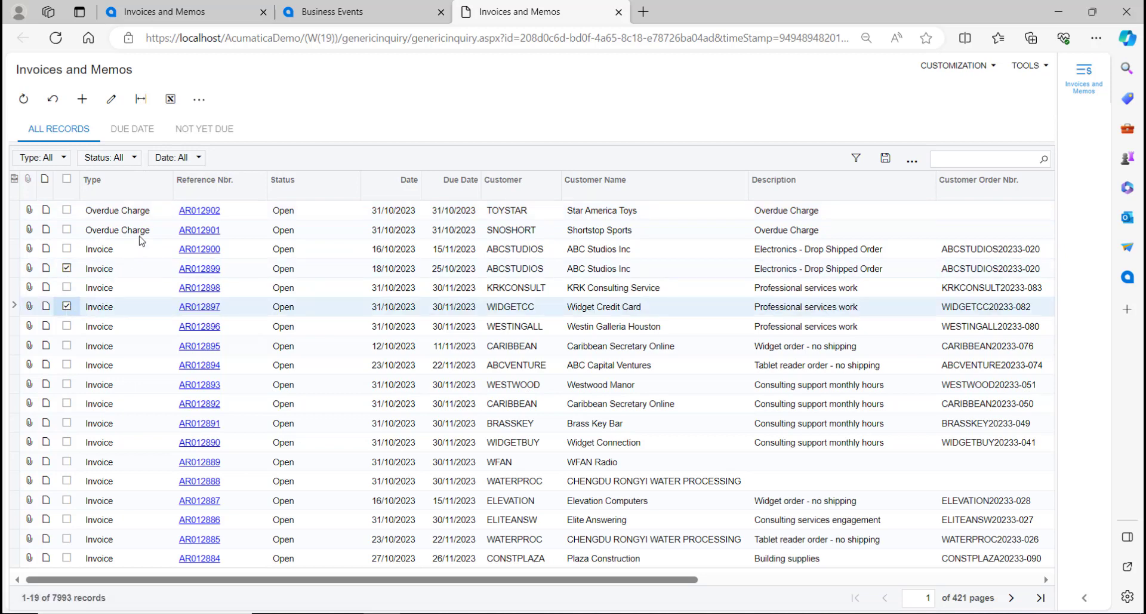
pyautogui.click(199, 99)
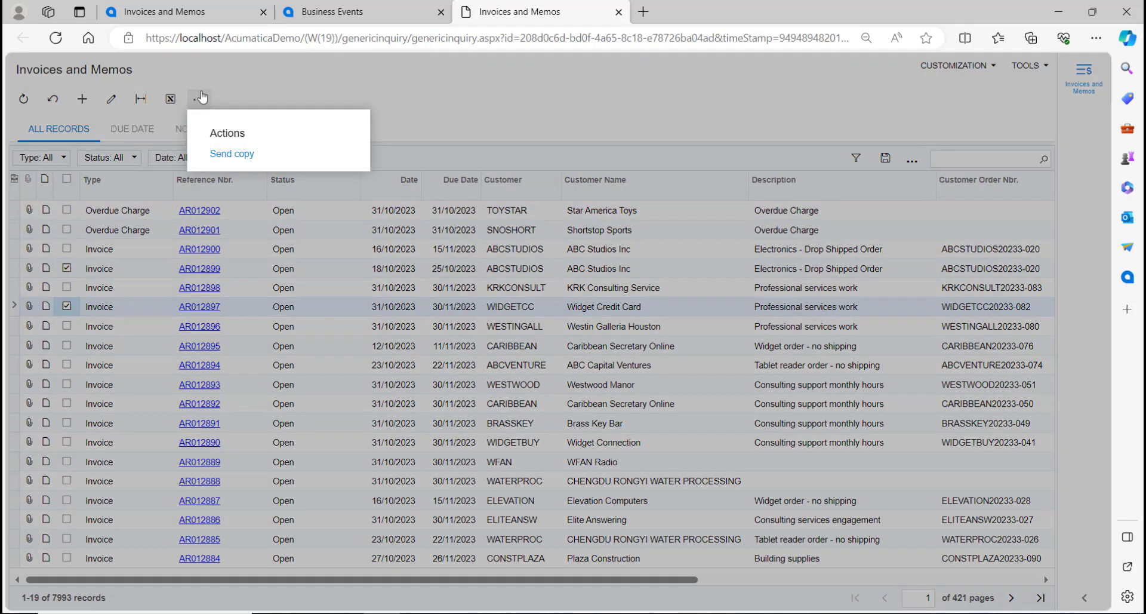
pyautogui.click(251, 155)
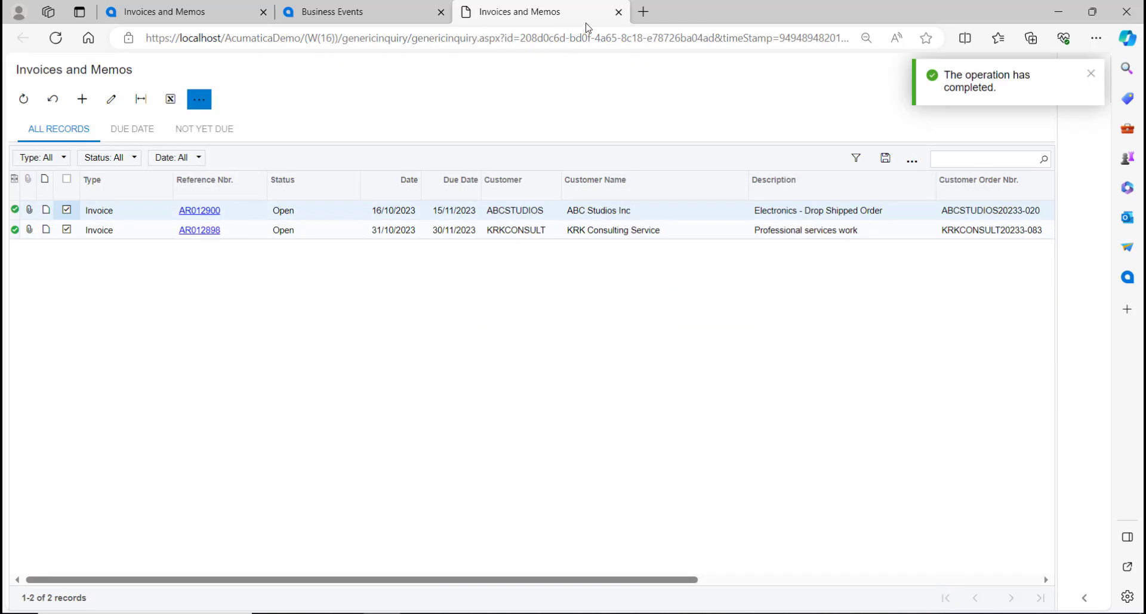
pyautogui.click(618, 12)
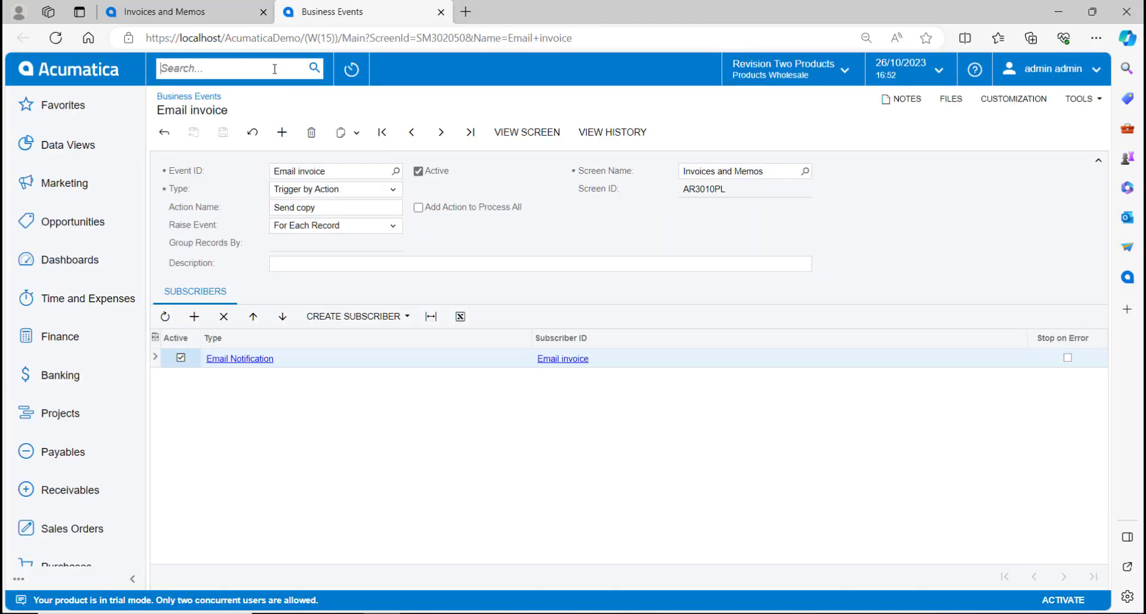
# Step: Open a sent invoice email in All Emails and check its ar641000 invoice PDF attachment
pyautogui.write('all emails')
pyautogui.press('Return')
pyautogui.click(204, 201)
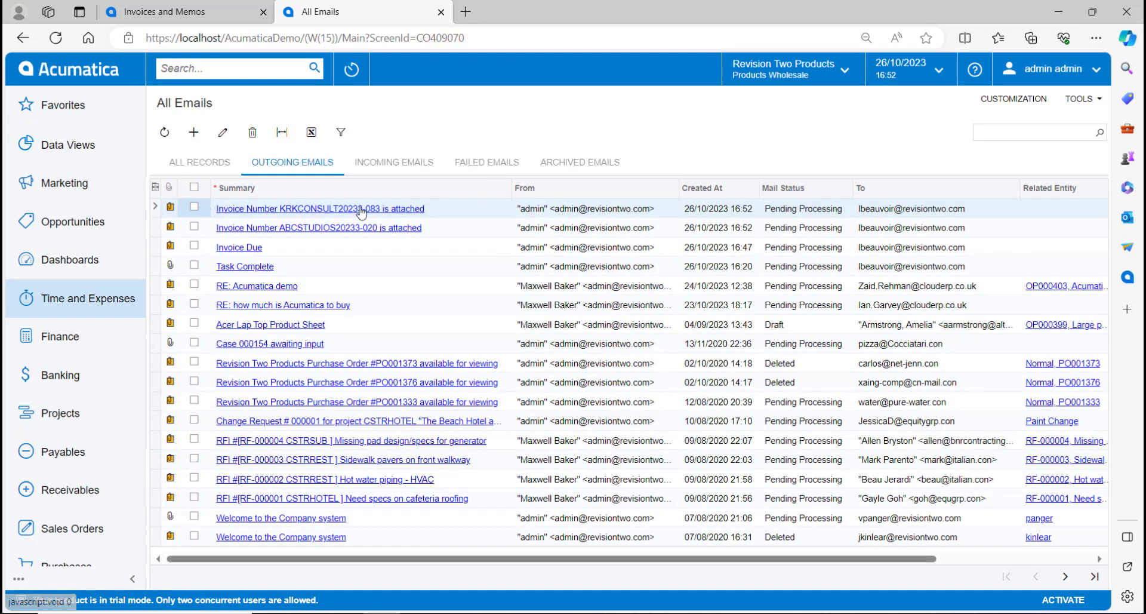
pyautogui.click(360, 227)
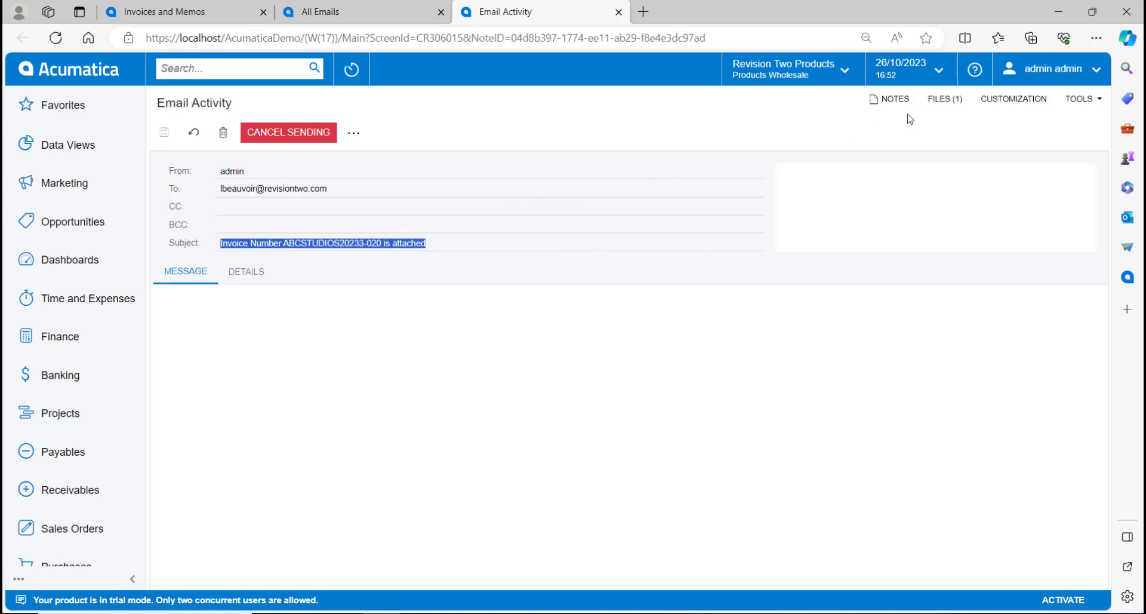
pyautogui.click(945, 100)
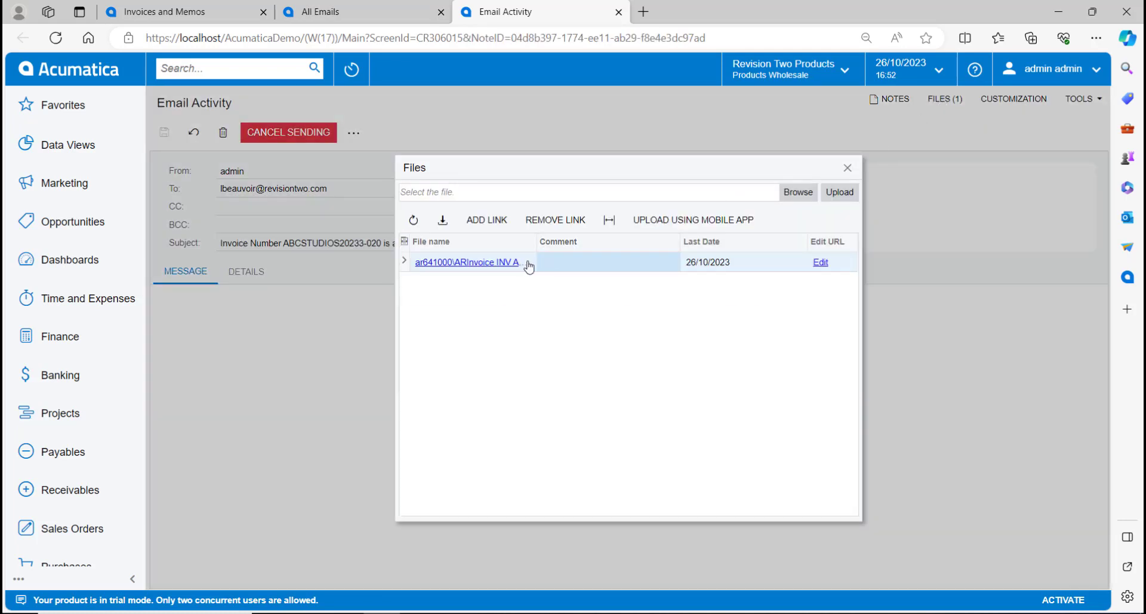
pyautogui.click(506, 263)
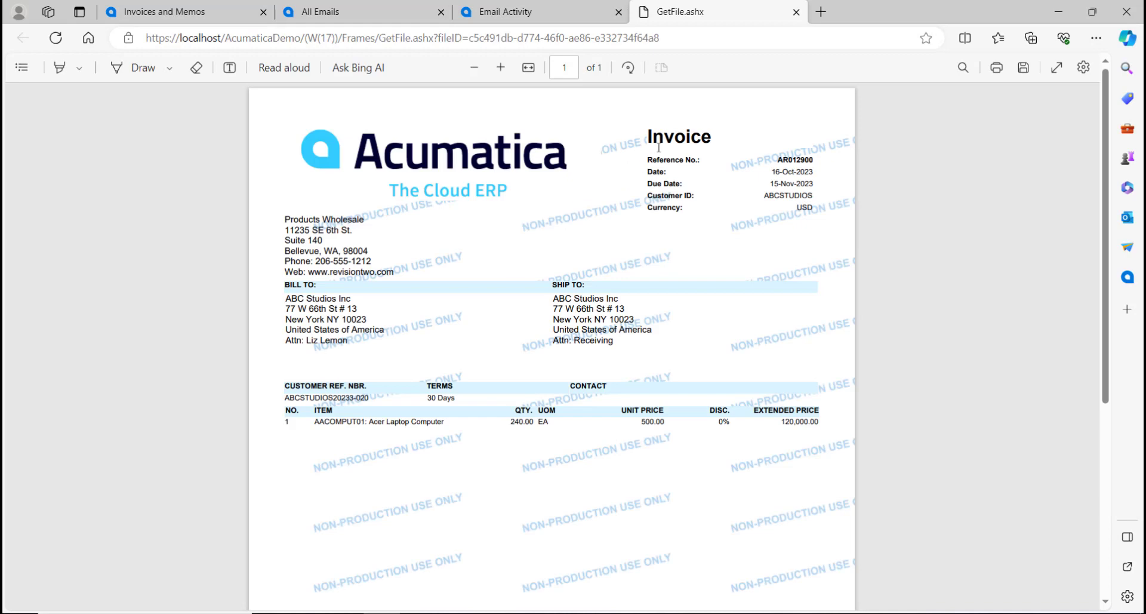
pyautogui.click(796, 12)
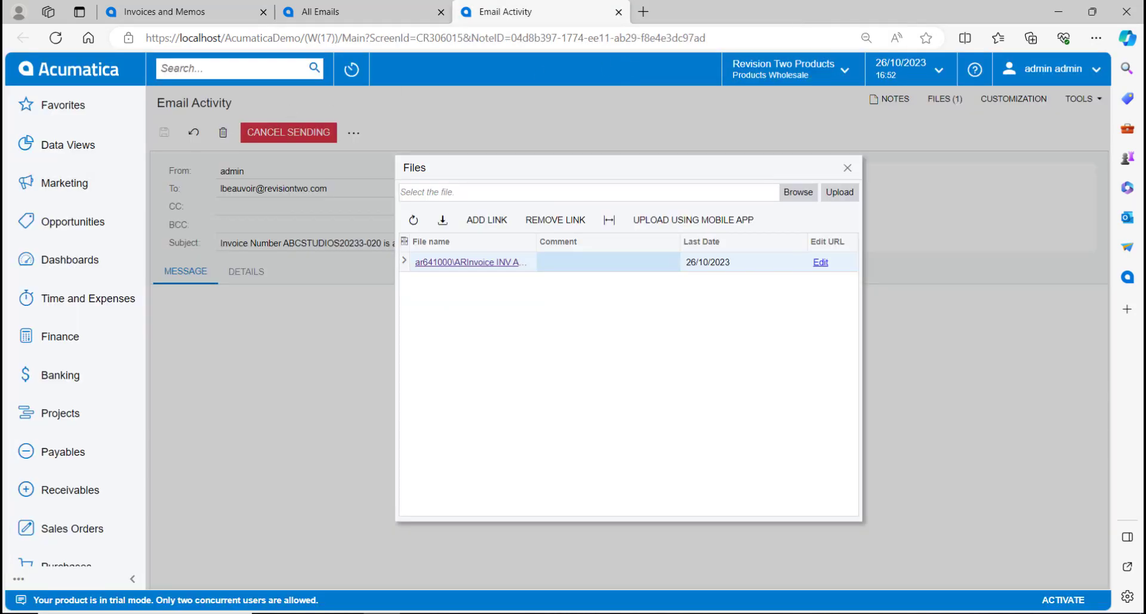